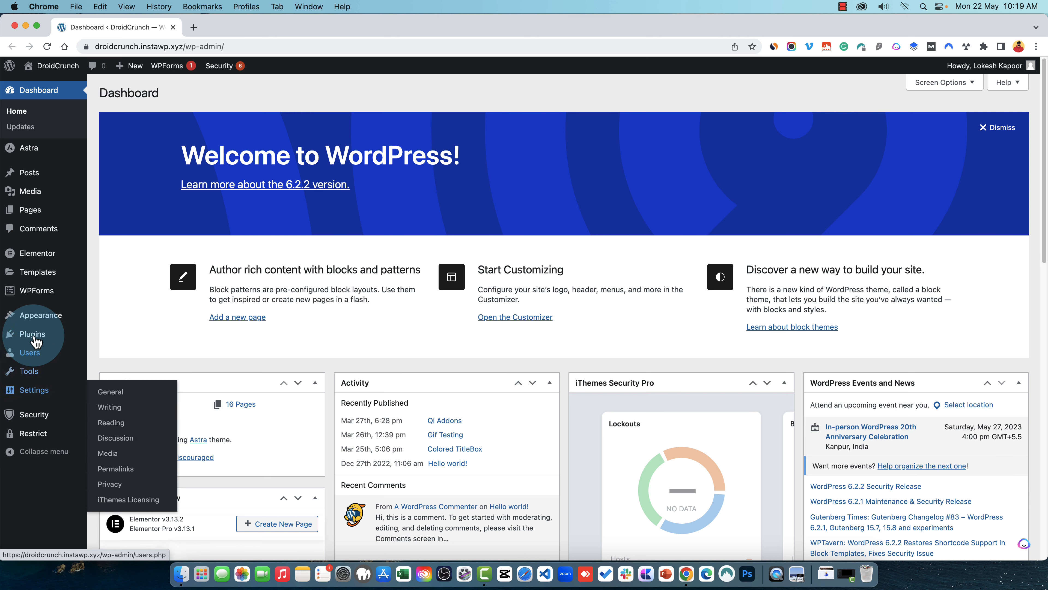
Open the page for adding plugins in a new browser tab and search the plugin directory for "itheme".
mouse_move(33, 333)
super+click(118, 351)
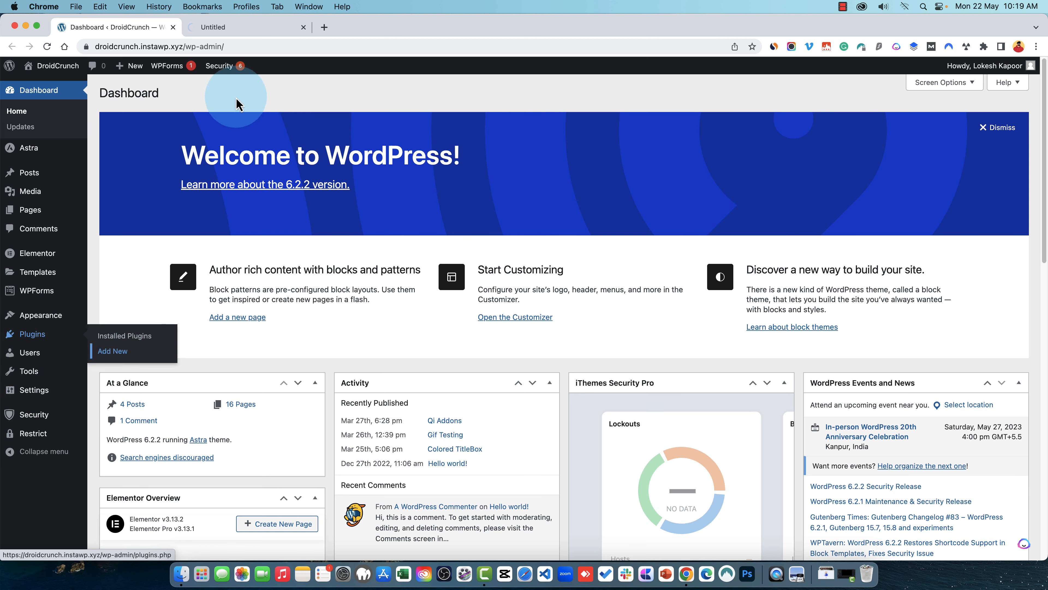
click(229, 33)
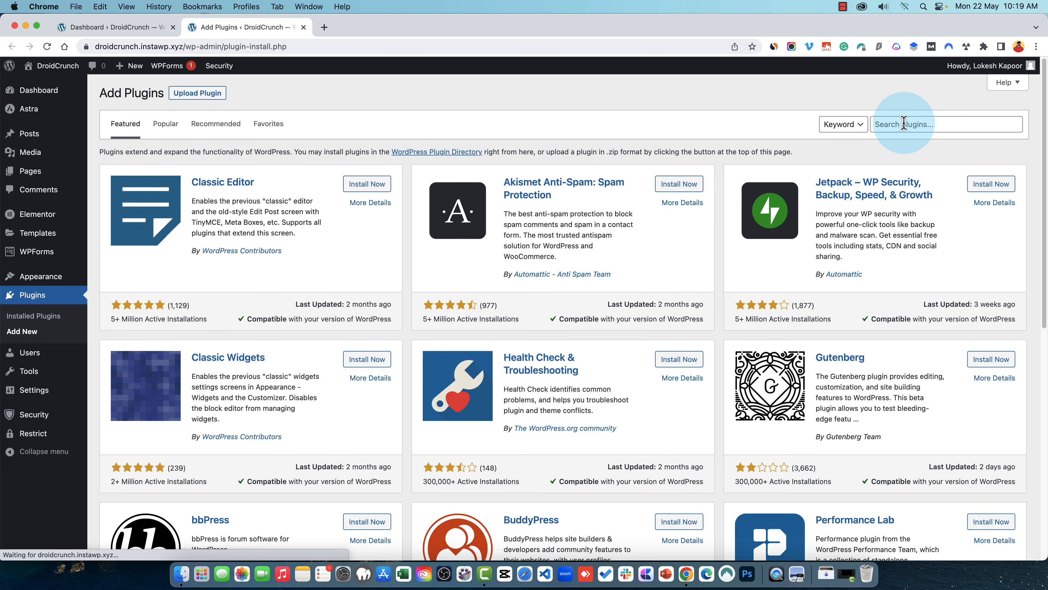
click(904, 123)
text(8t)
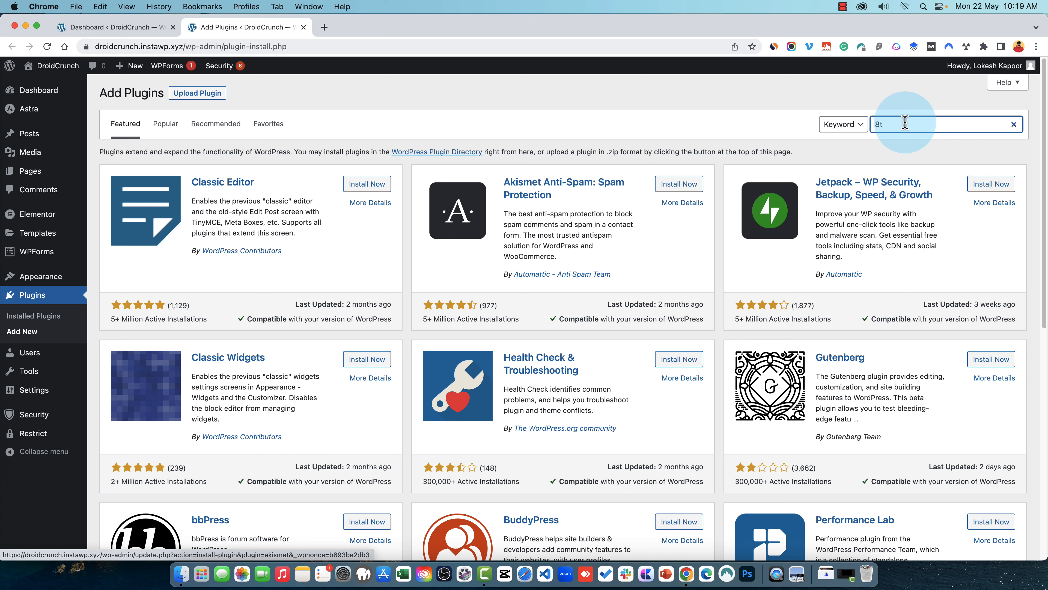
text(itheme)
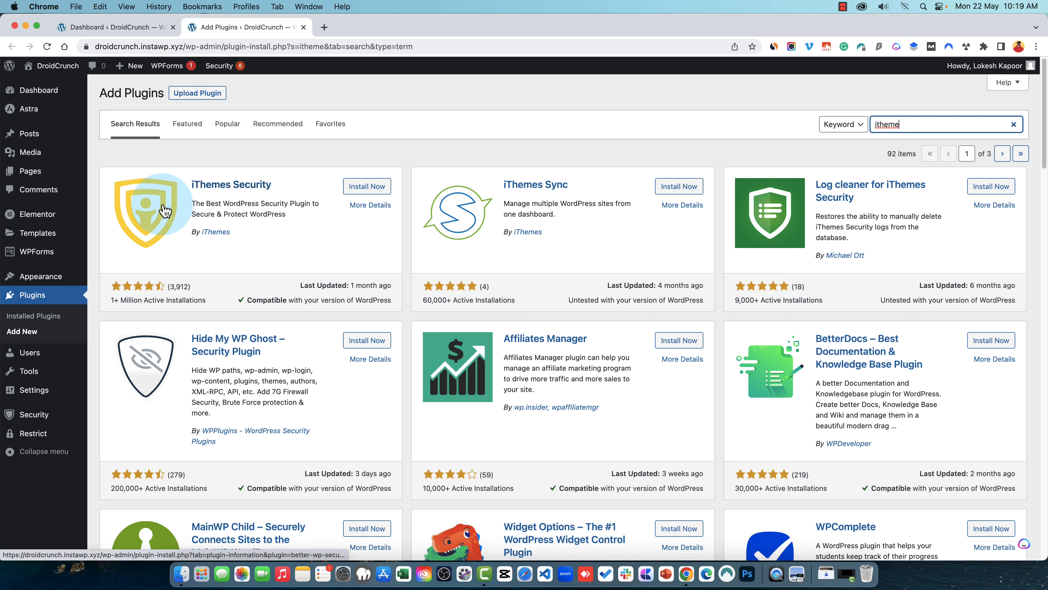
Open the iThemes Security dashboard and view its list of available dashboards.
mouse_move(44, 432)
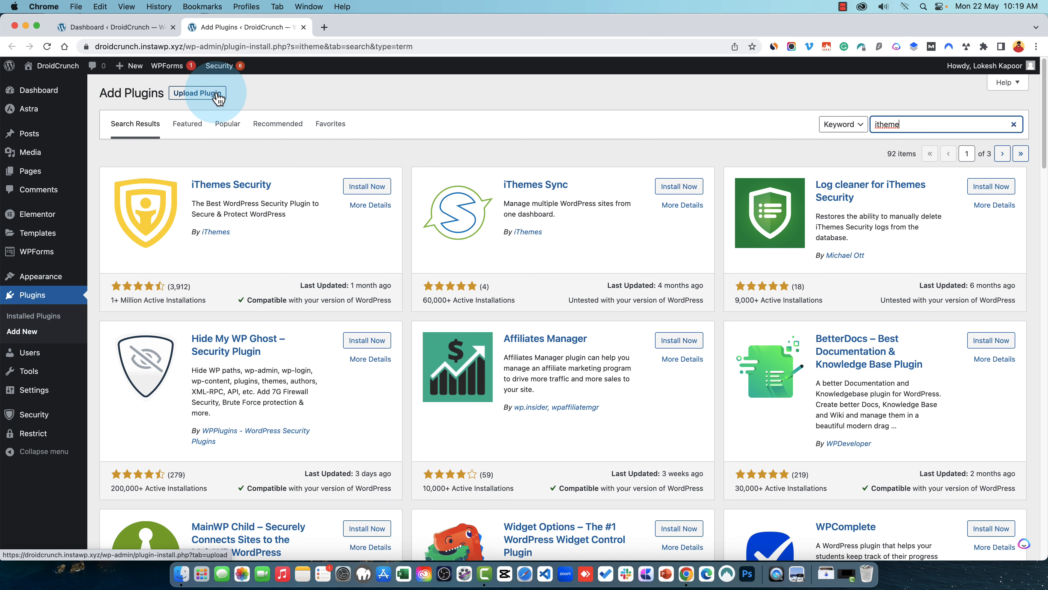
click(45, 415)
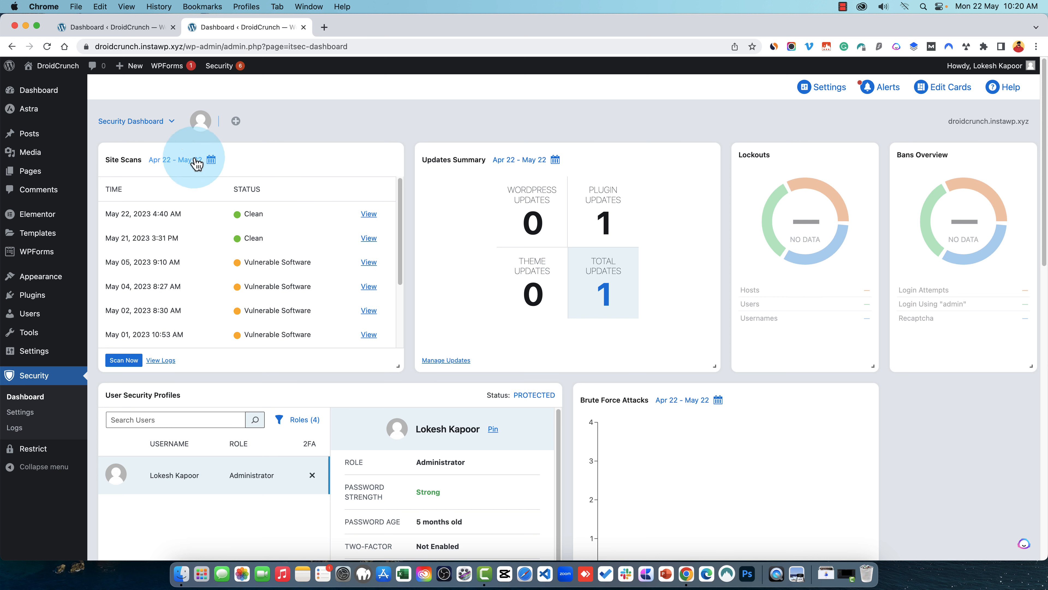
click(167, 124)
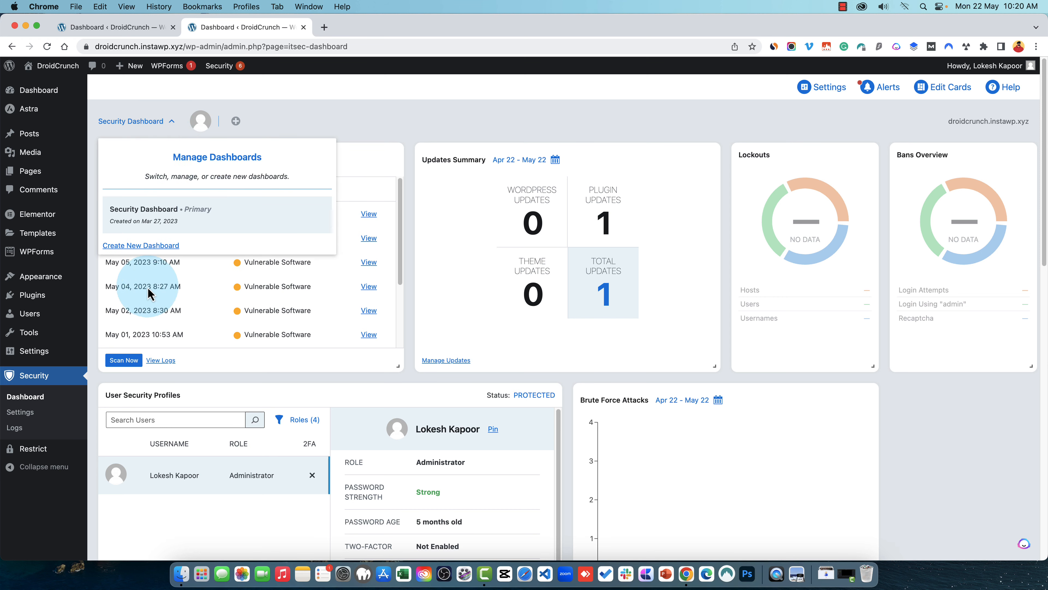
click(457, 123)
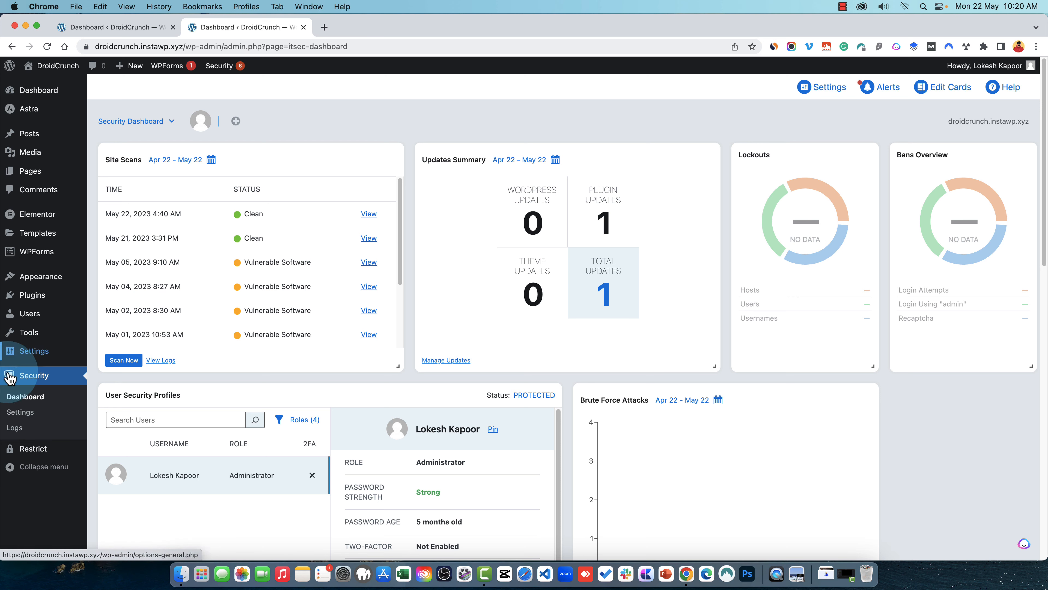
Open the iThemes Security settings, review the Two-Factor configuration, and return to the Login Security features.
click(30, 411)
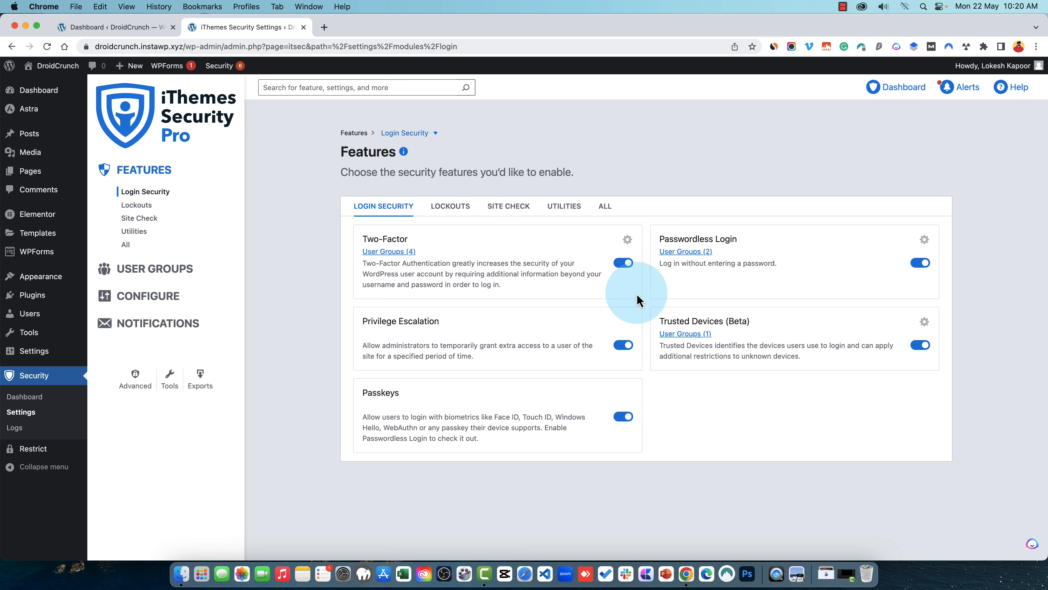
click(627, 240)
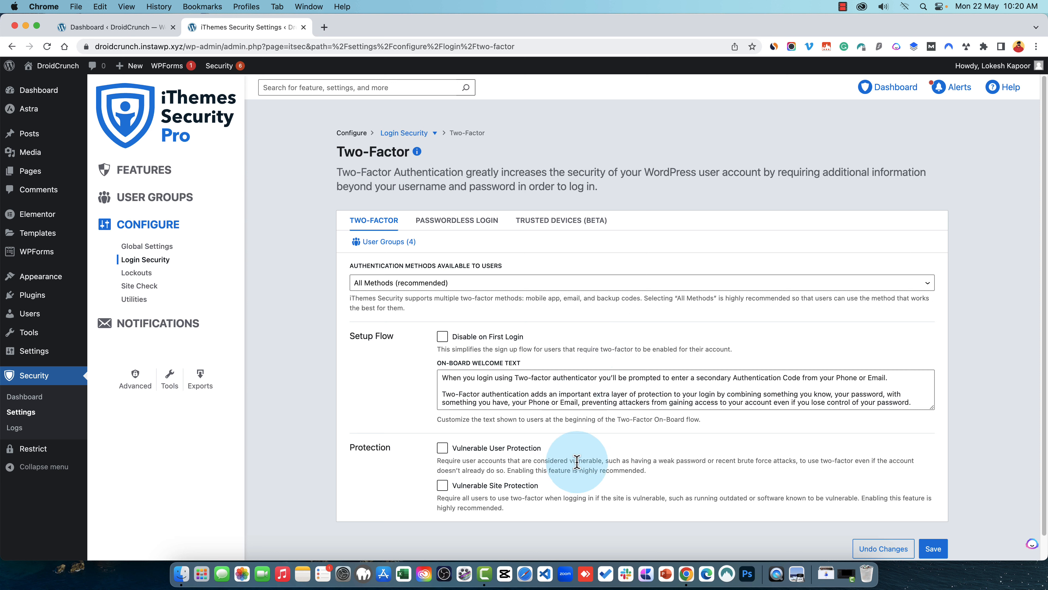
click(142, 170)
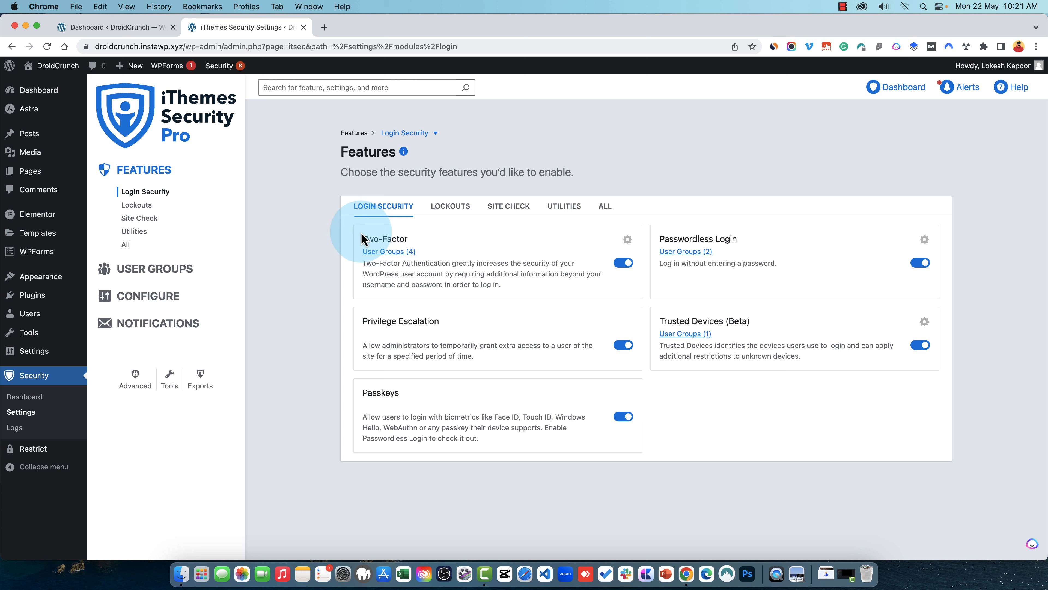
click(843, 7)
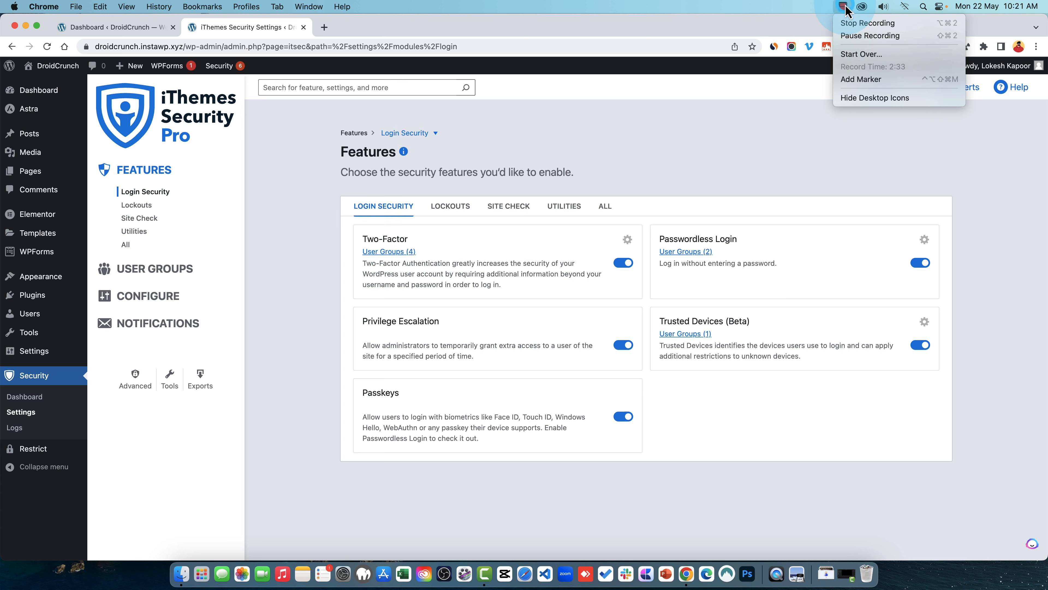
click(854, 35)
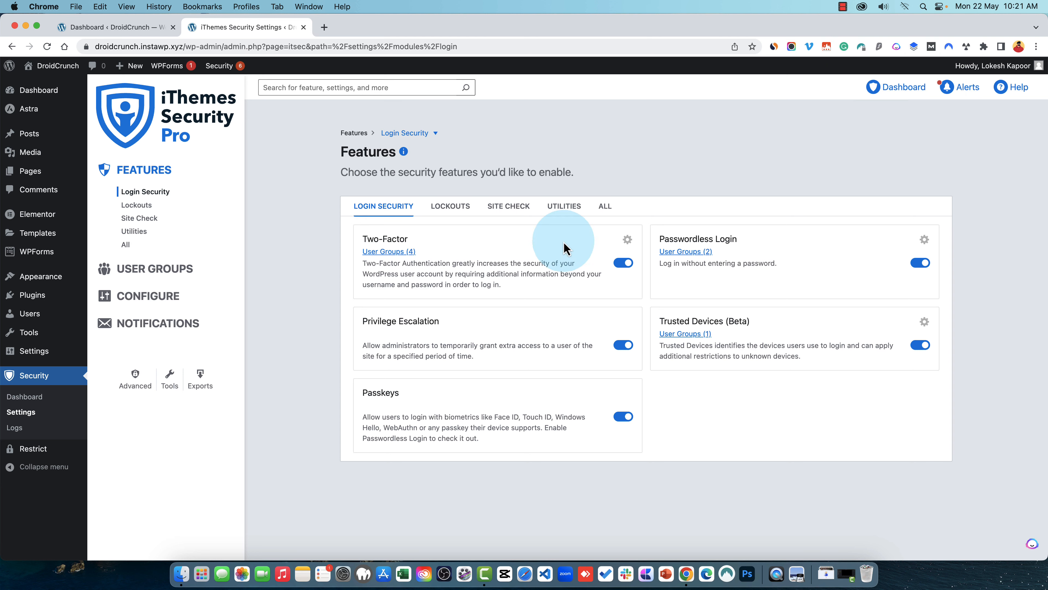
Try Select Methods Manually as the Two-Factor authentication methods available to users, and restore All Methods (recommended).
click(628, 240)
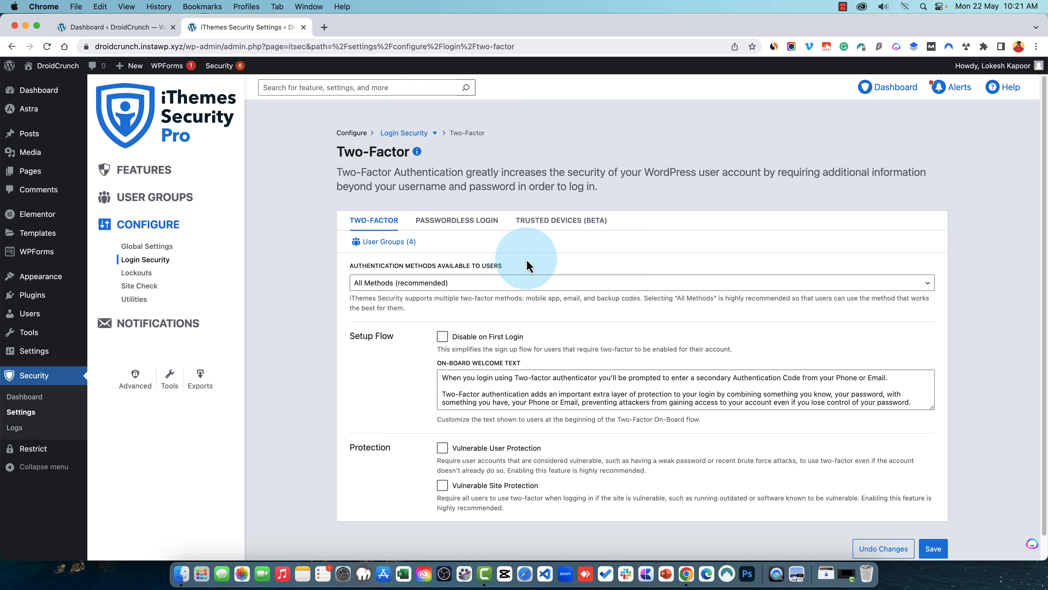
click(411, 282)
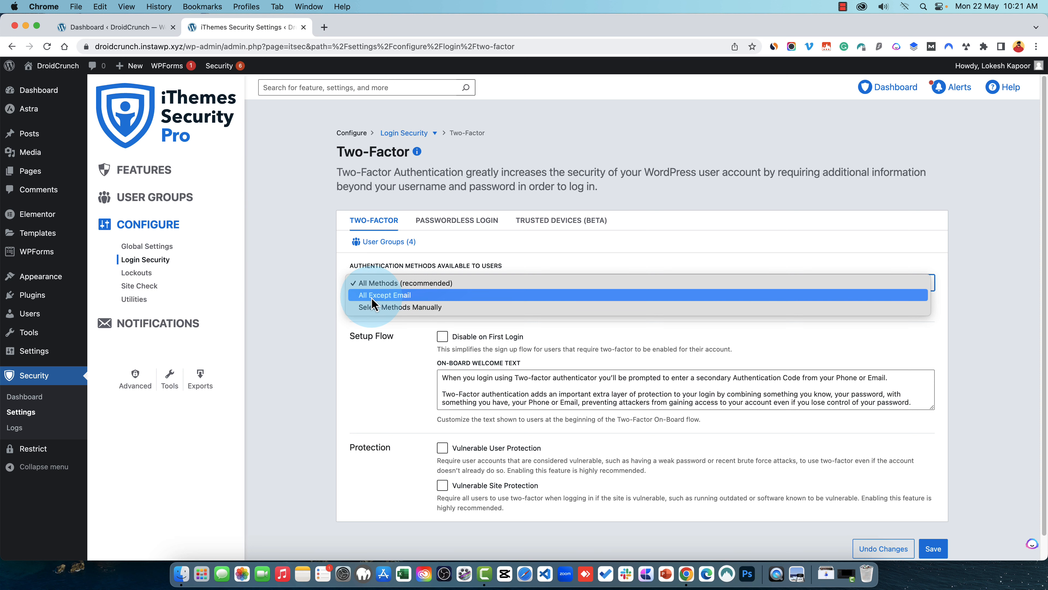
click(416, 308)
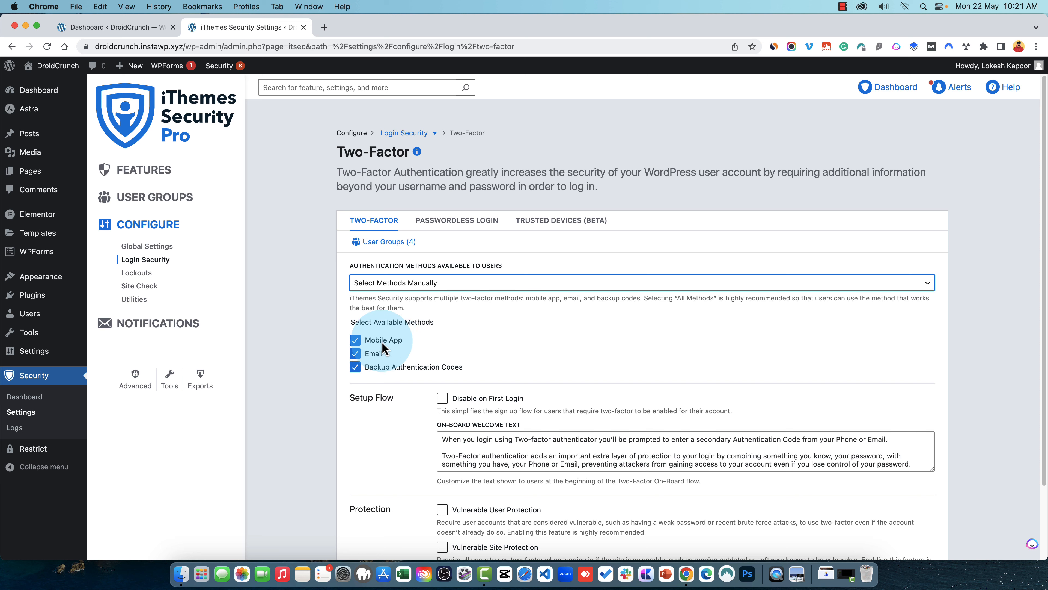
scroll(362, 345, down, 3)
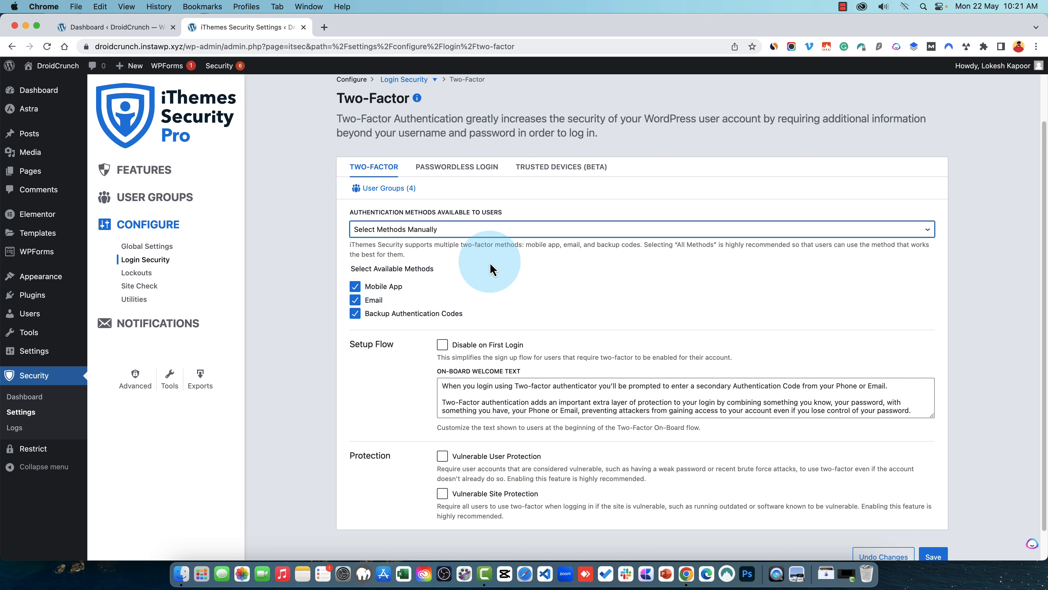
click(450, 230)
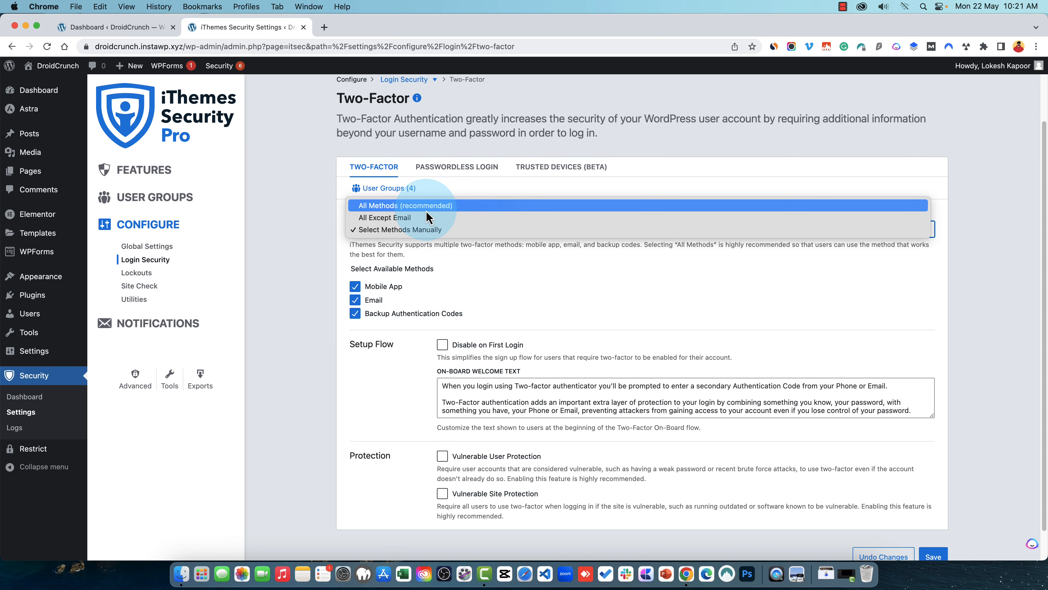
click(426, 206)
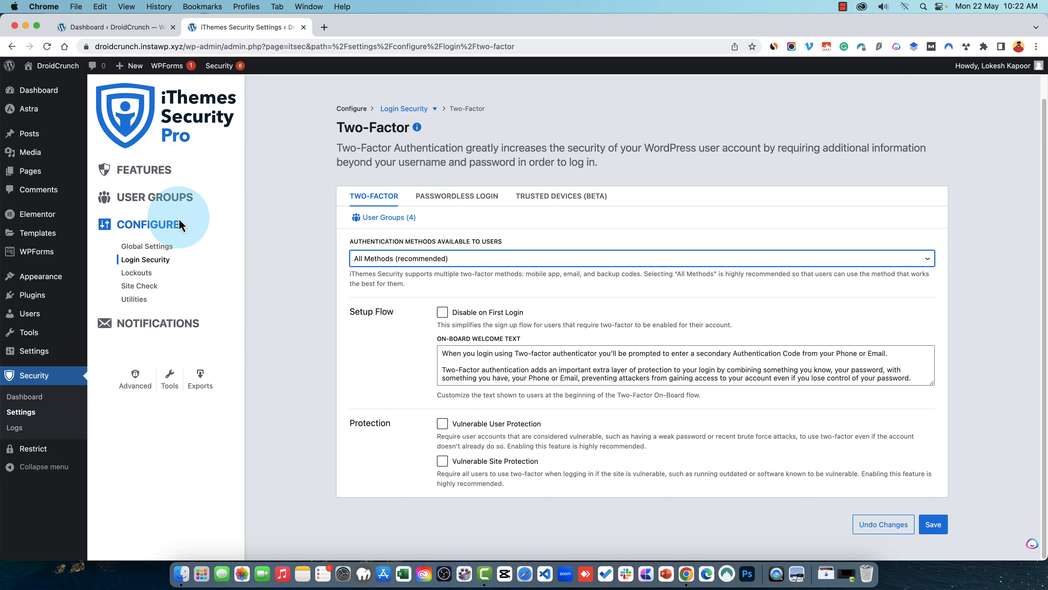
Open the Editors user group and examine its password requirements and Two-Factor features.
click(173, 207)
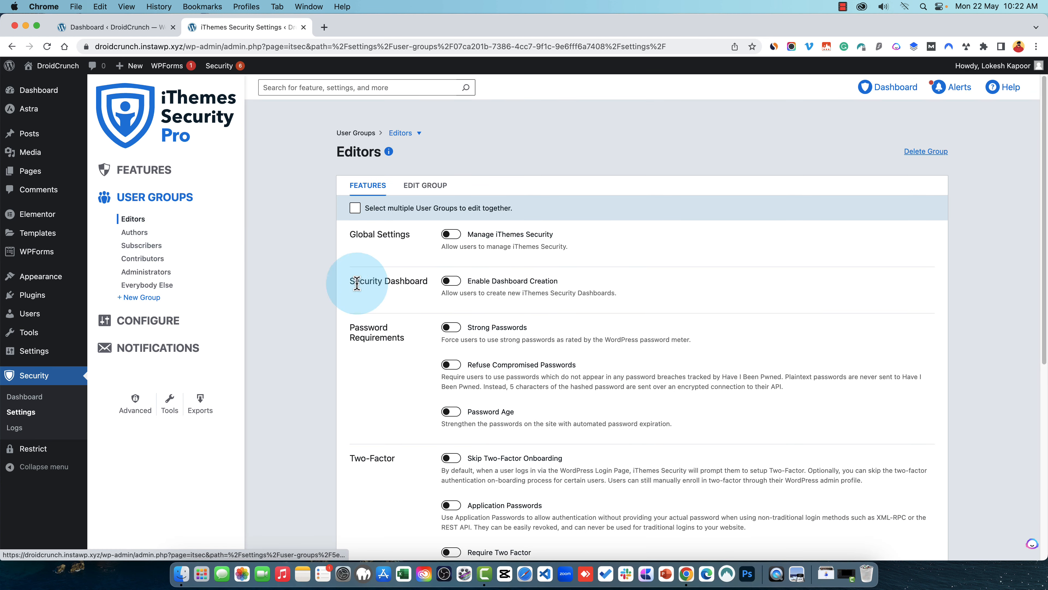
scroll(392, 302, down, 2)
scroll(392, 303, down, 2)
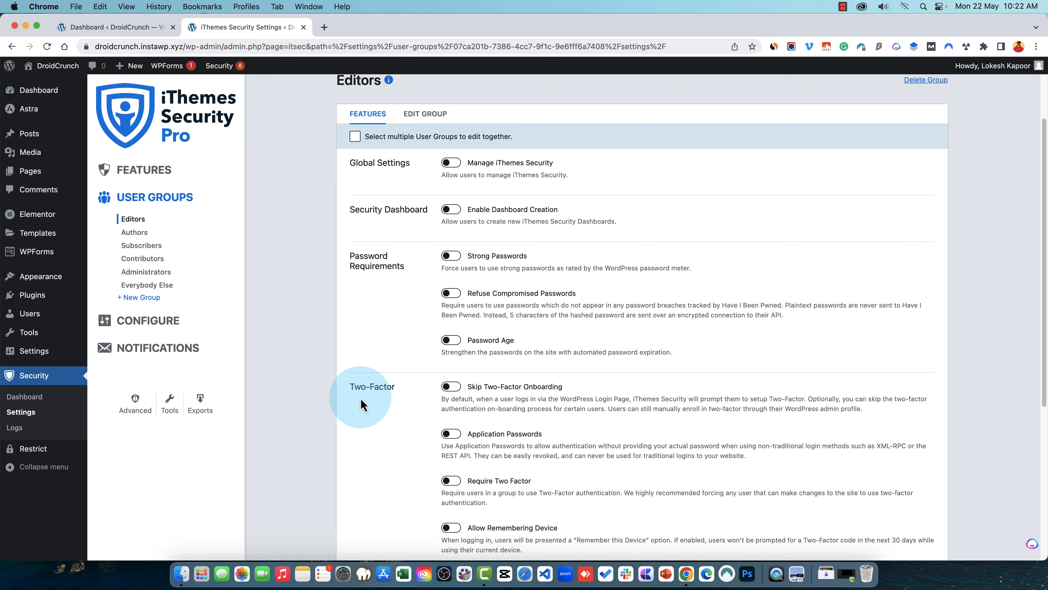
Return to the Login Security features and open the Passwordless Login configuration to review its authentication methods.
click(149, 181)
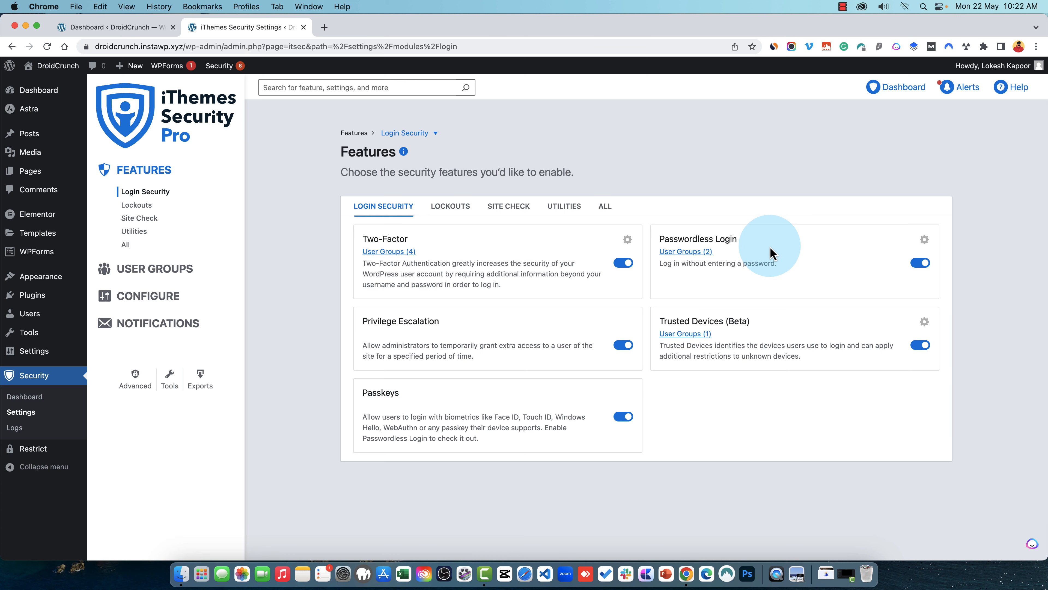
click(925, 240)
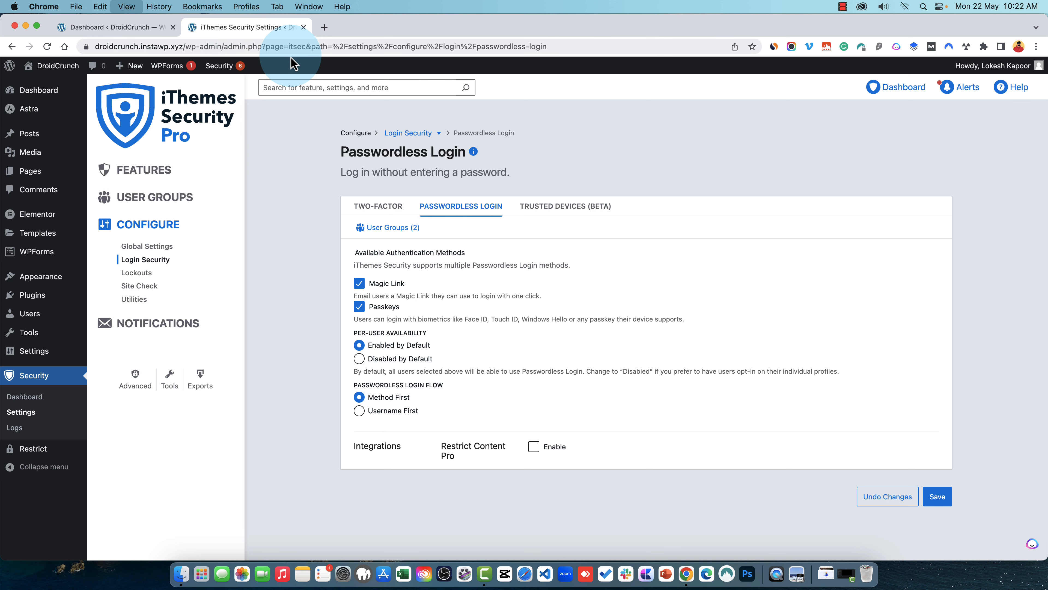
key(super+shift+b)
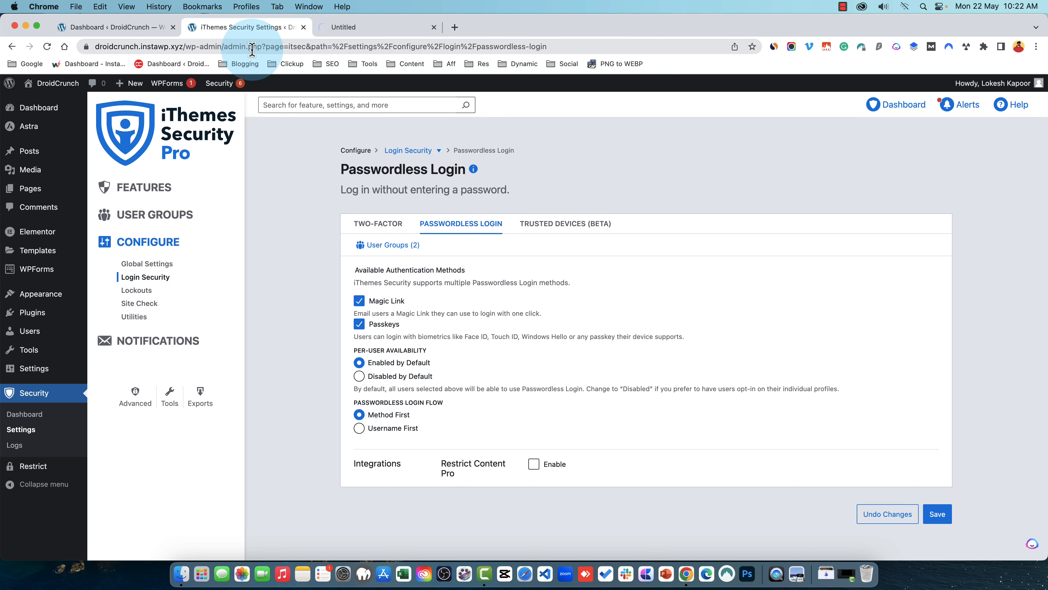
click(434, 27)
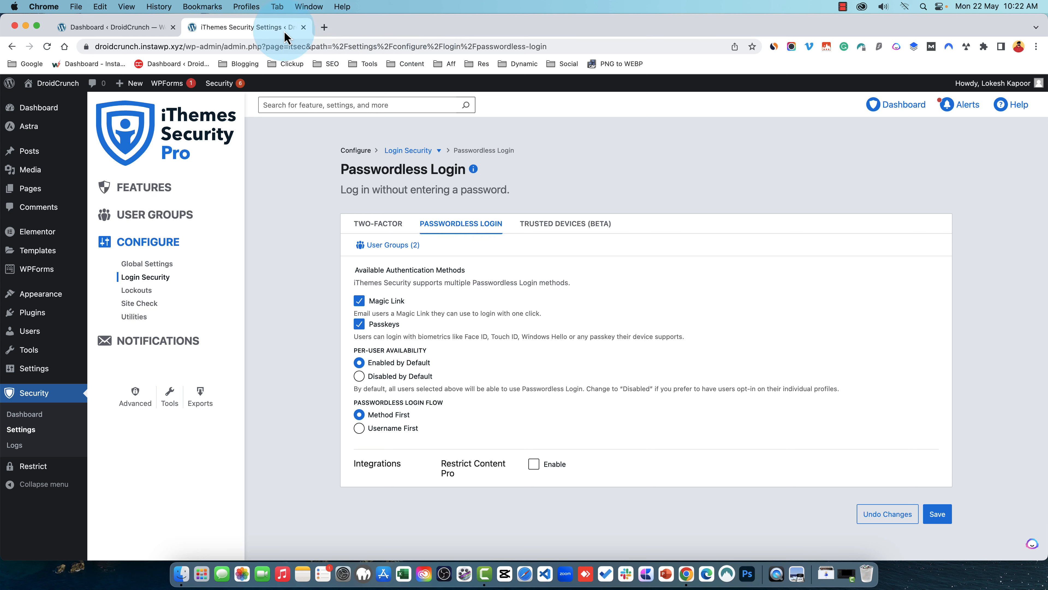
mouse_move(173, 83)
key(super+shift+b)
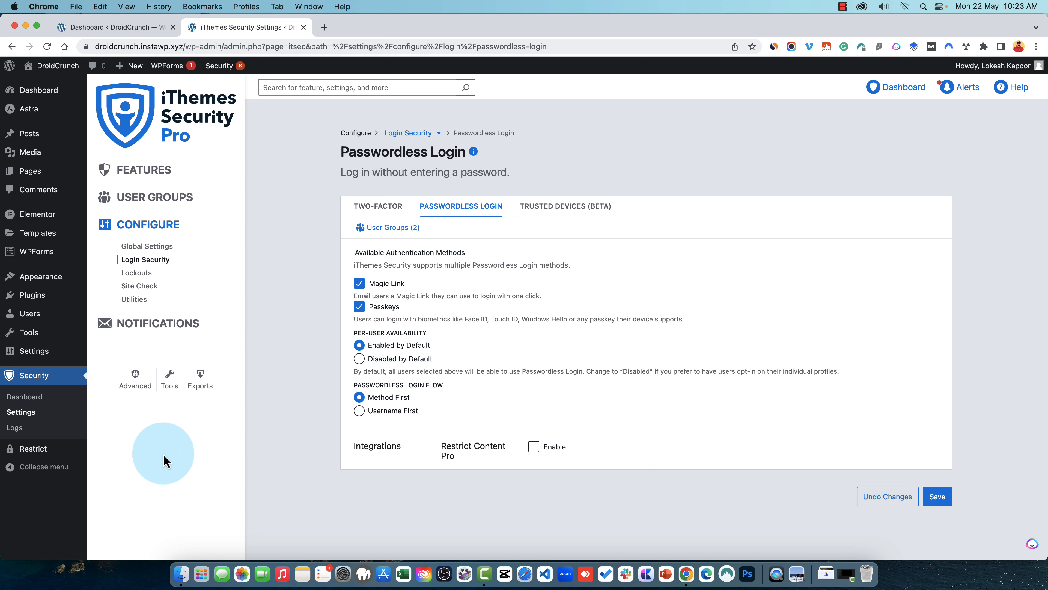
mouse_move(47, 458)
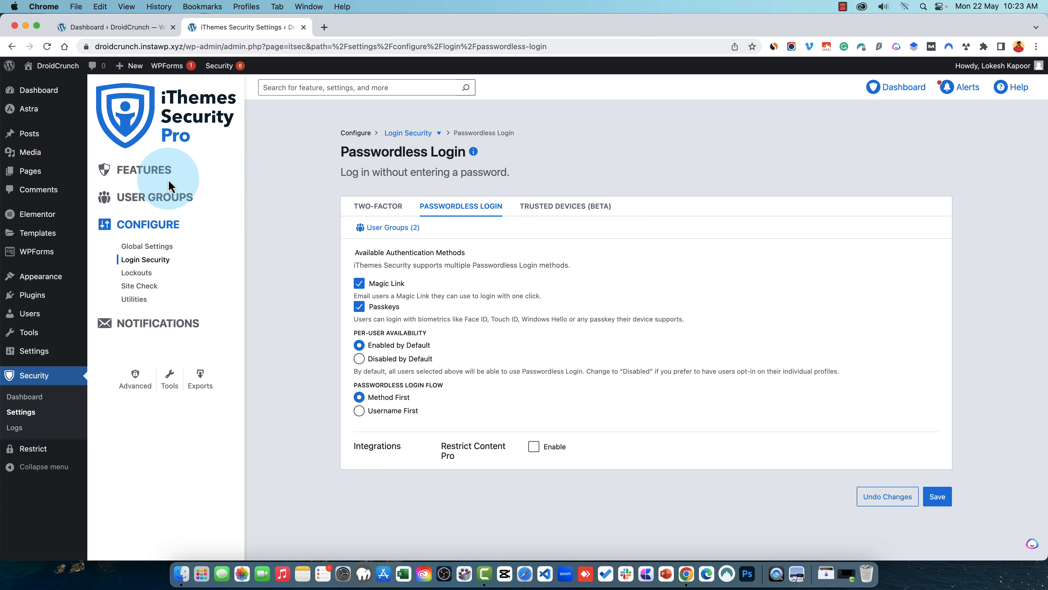
Go back to the Login Security features and open the Trusted Devices (Beta) configuration for review.
click(142, 173)
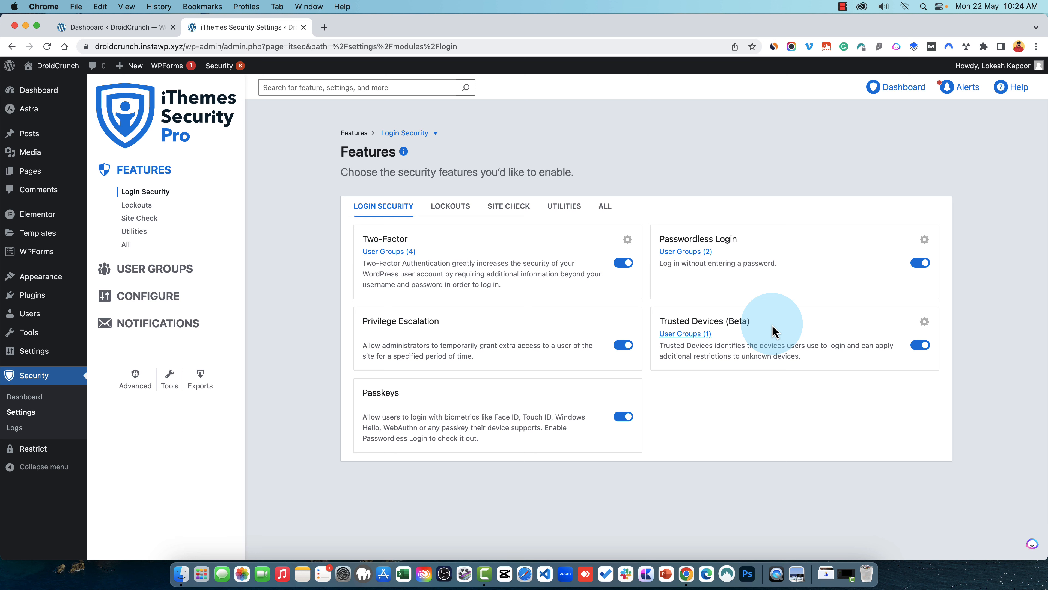
click(925, 322)
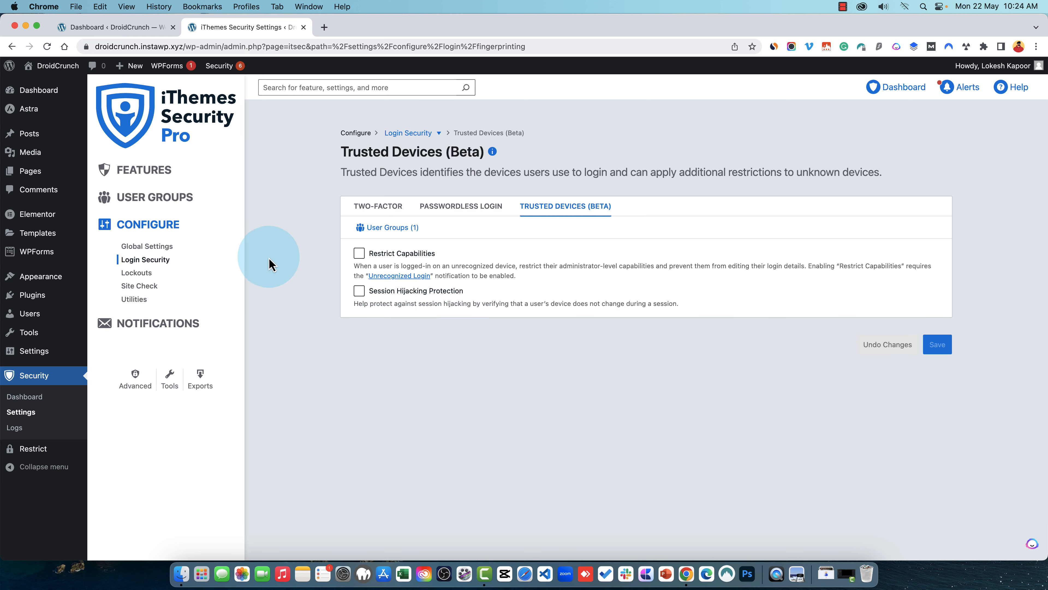
Check the Passwordless Login features of the Editors user group, and return to the Login Security features.
click(157, 172)
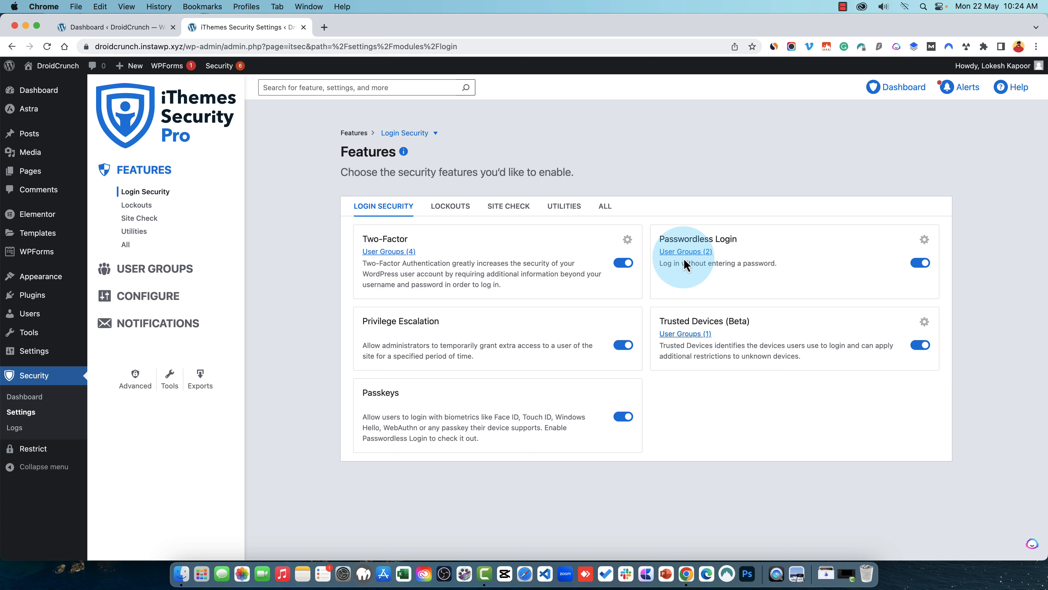
click(674, 253)
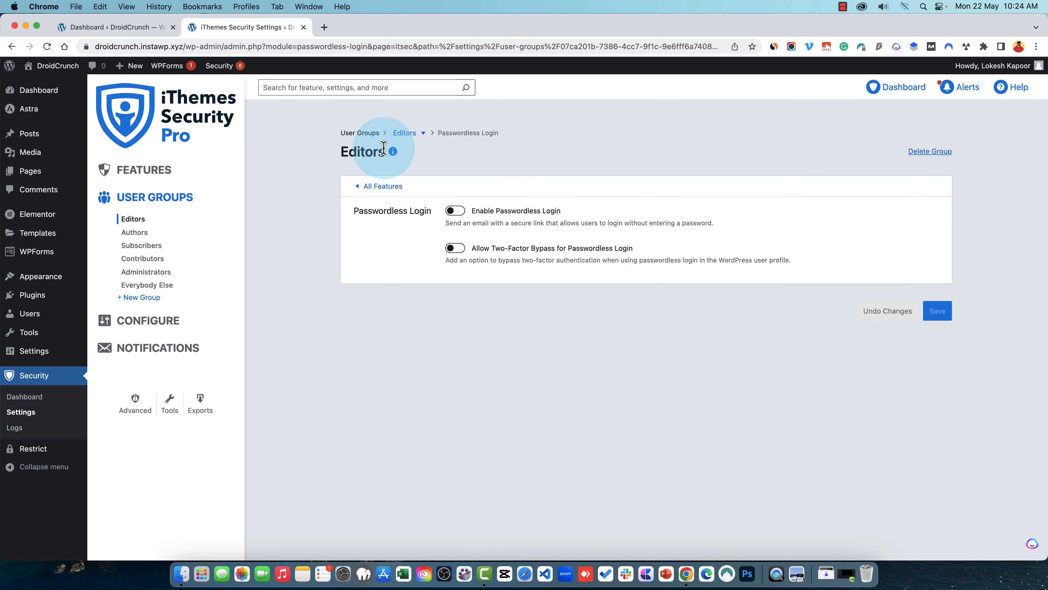
click(143, 169)
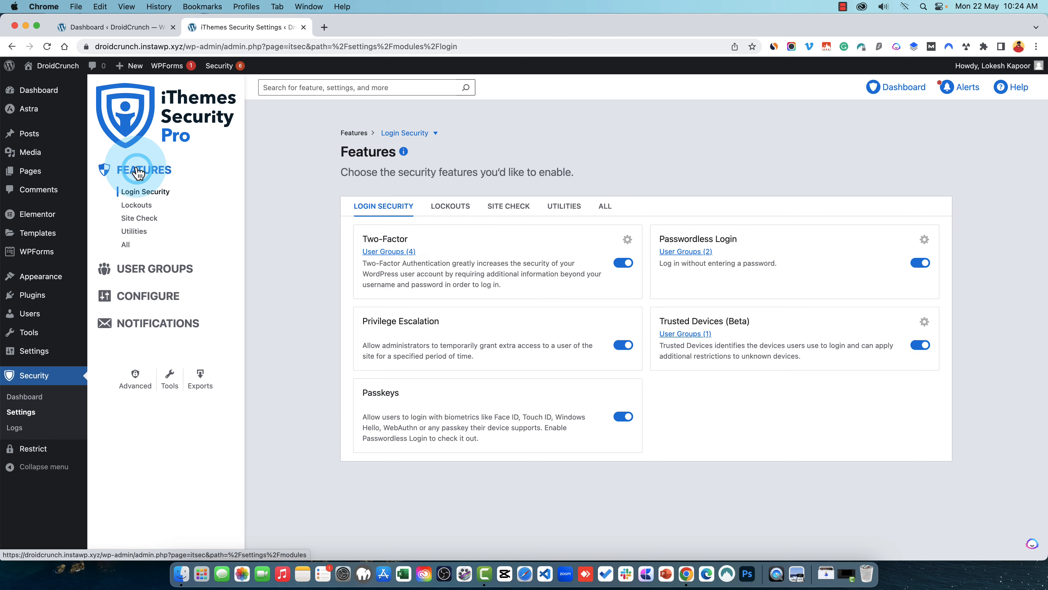
Recheck the Passwordless Login configuration and open the Two-Factor configuration from the Login Security features.
click(926, 240)
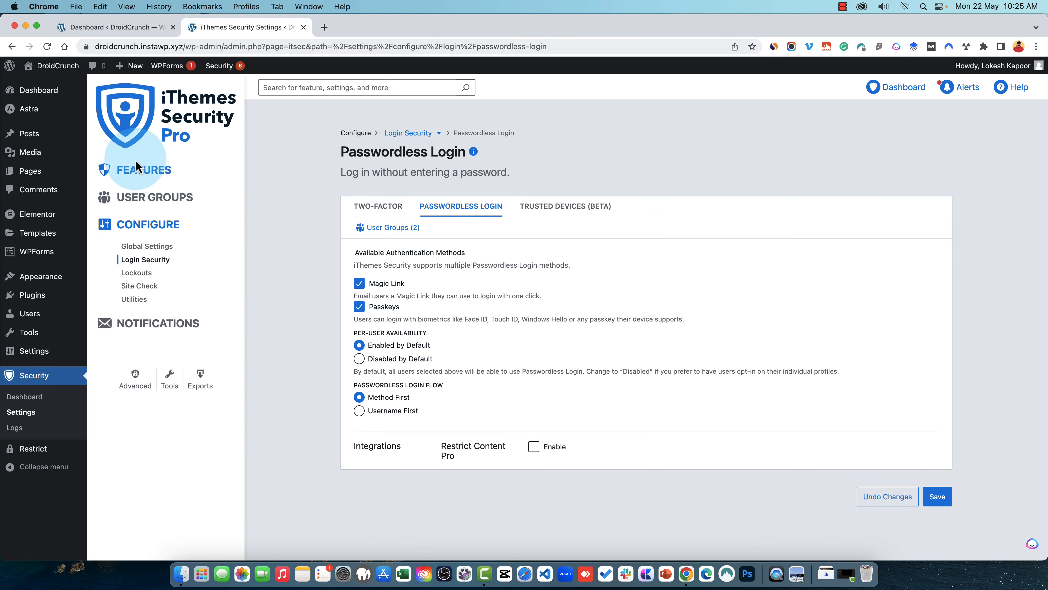
click(142, 170)
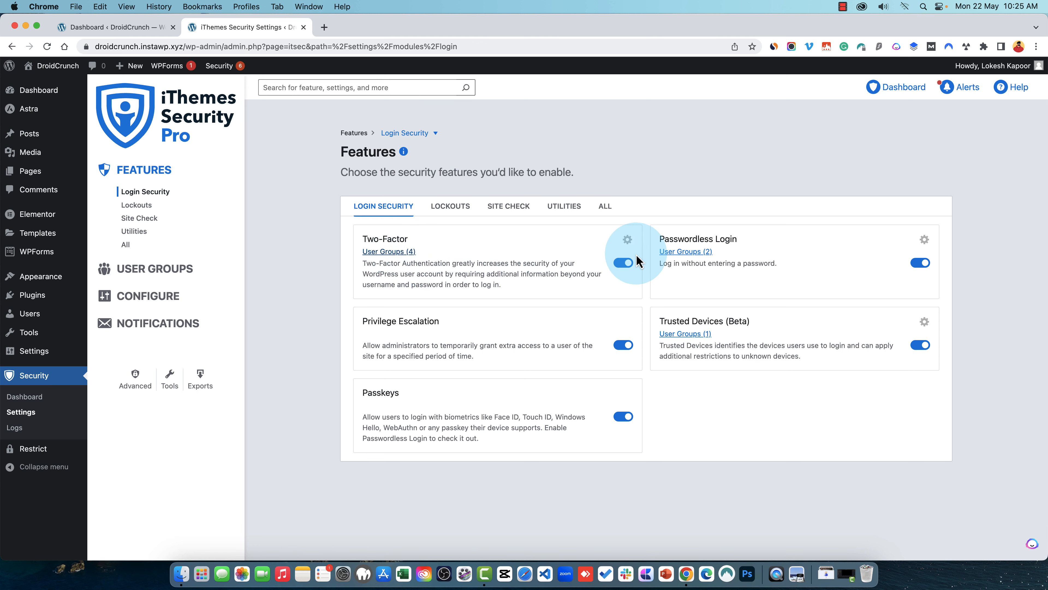
click(627, 240)
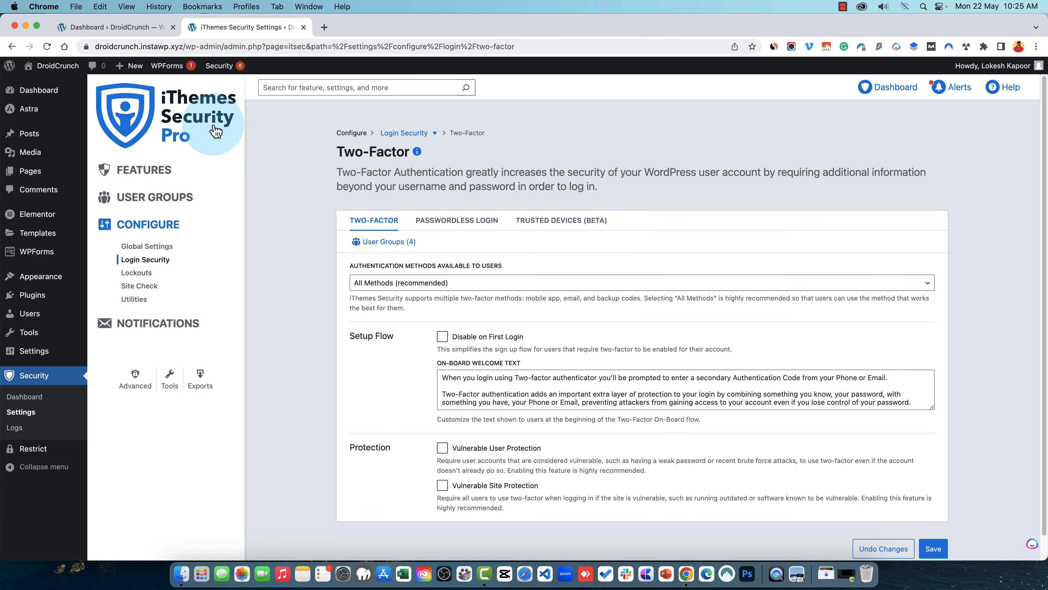
Review the Two-Factor configuration, and open the Passwordless Login settings of the Editors user group from the Login Security features.
scroll(413, 297, down, 1)
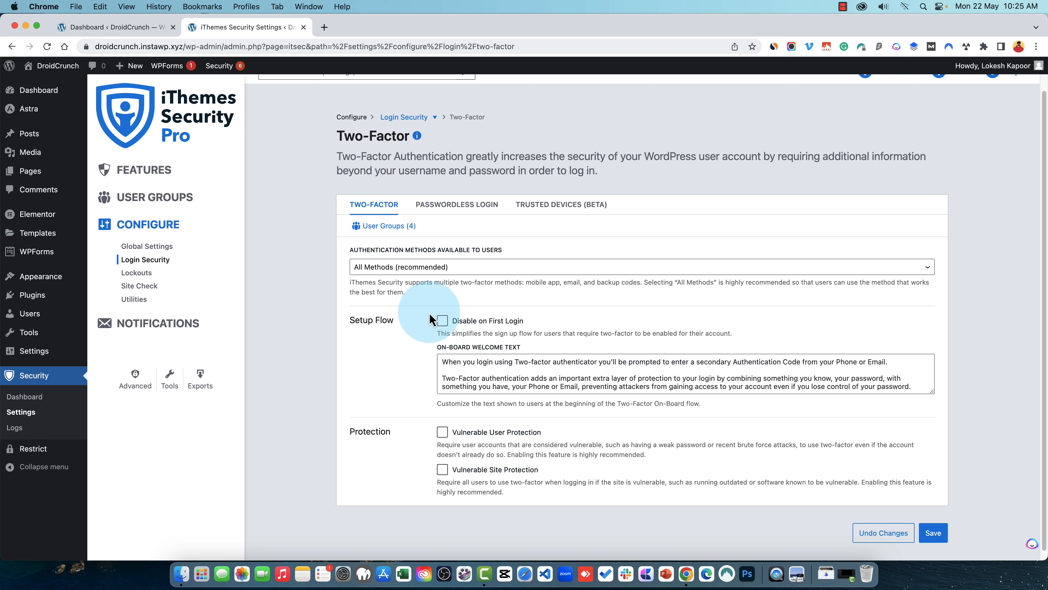
click(140, 169)
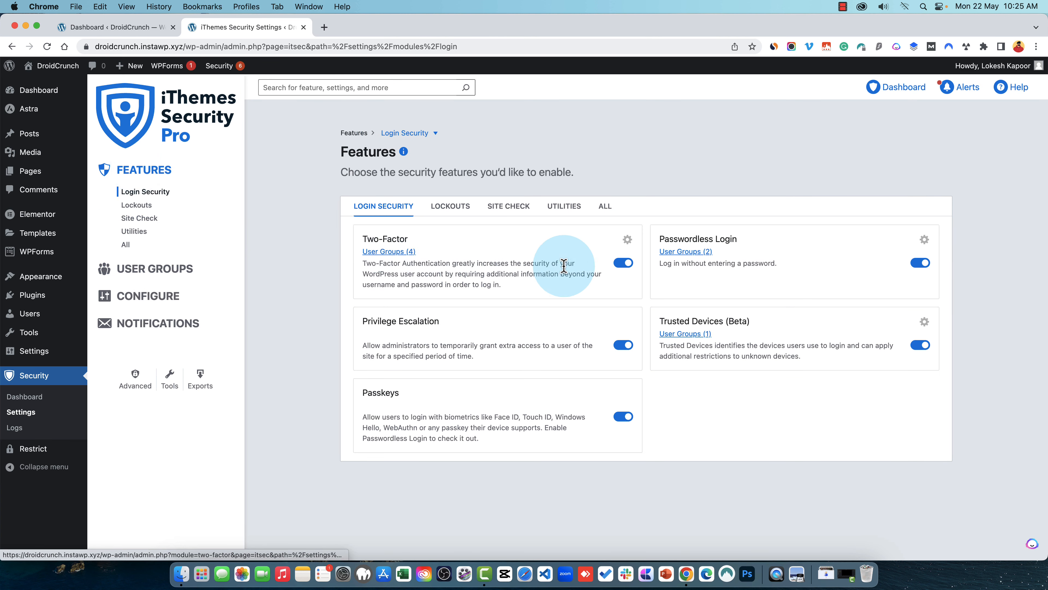
click(708, 258)
click(704, 258)
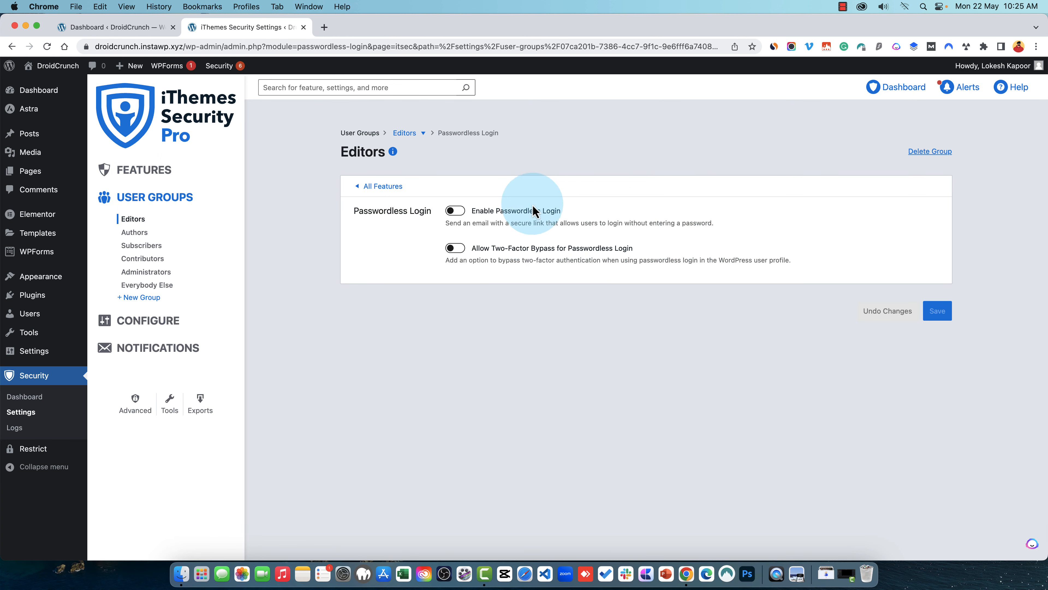
Open the Trusted Devices (Beta) settings of the Editors user group, enable Trusted Devices, and show all the group's features.
click(163, 172)
click(660, 335)
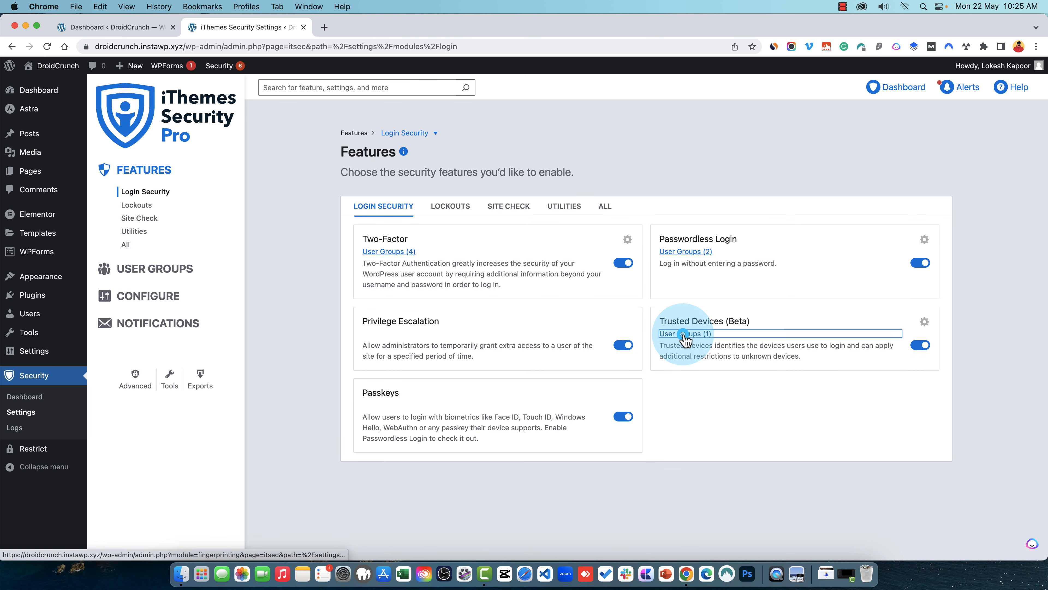
click(677, 342)
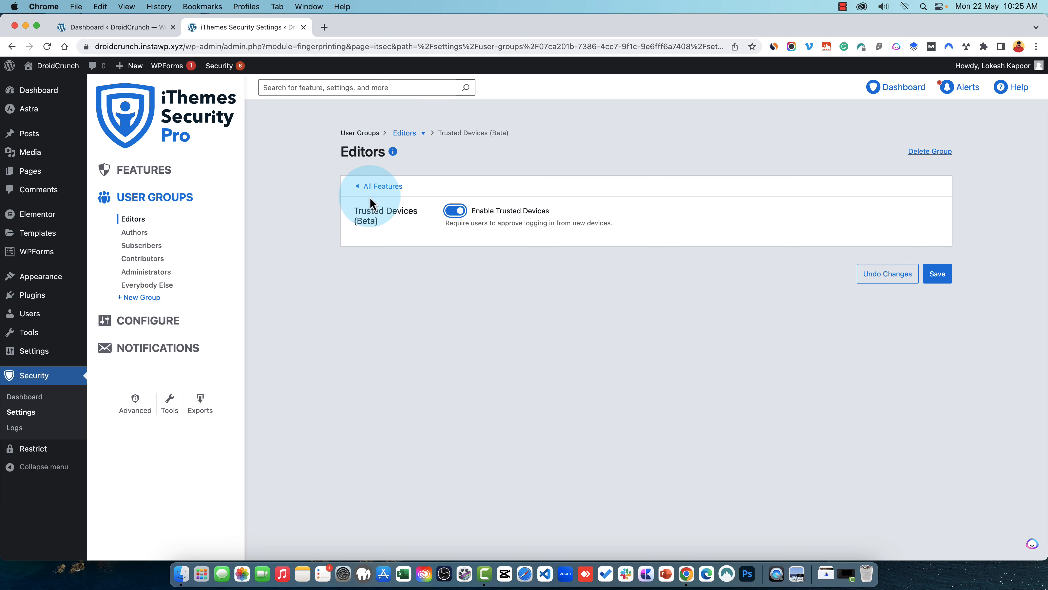
click(374, 186)
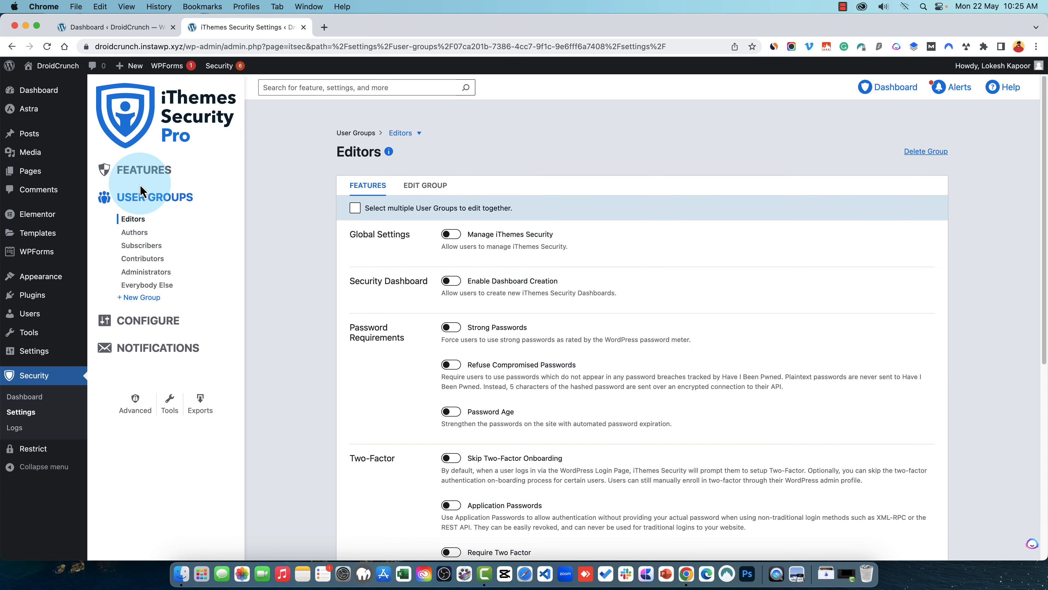
Reopen the Editors group's Trusted Devices (Beta) settings from the Login Security features and turn off Enable Trusted Devices.
click(143, 170)
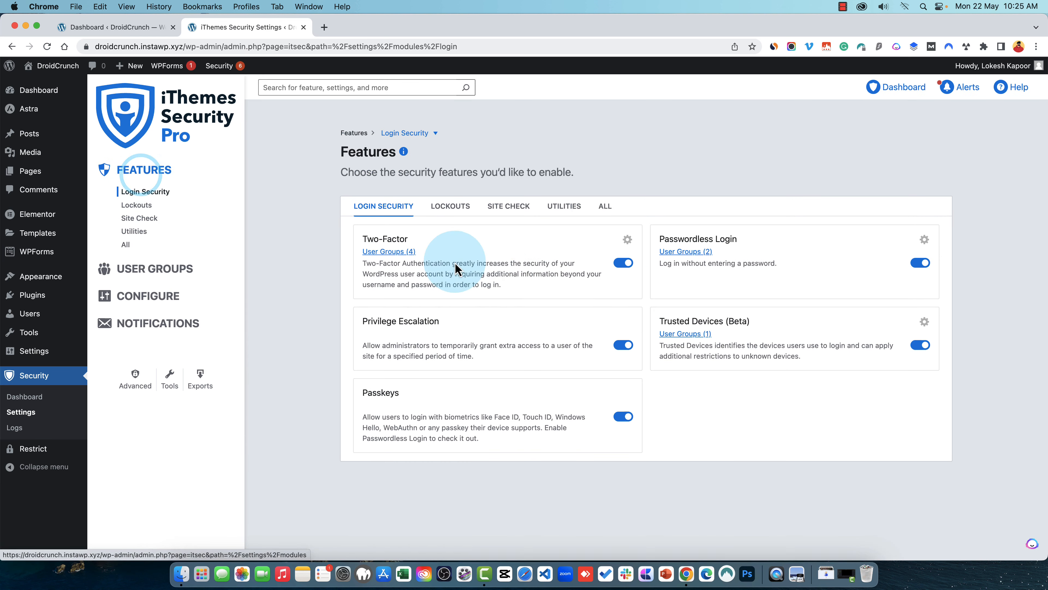
click(700, 334)
click(454, 210)
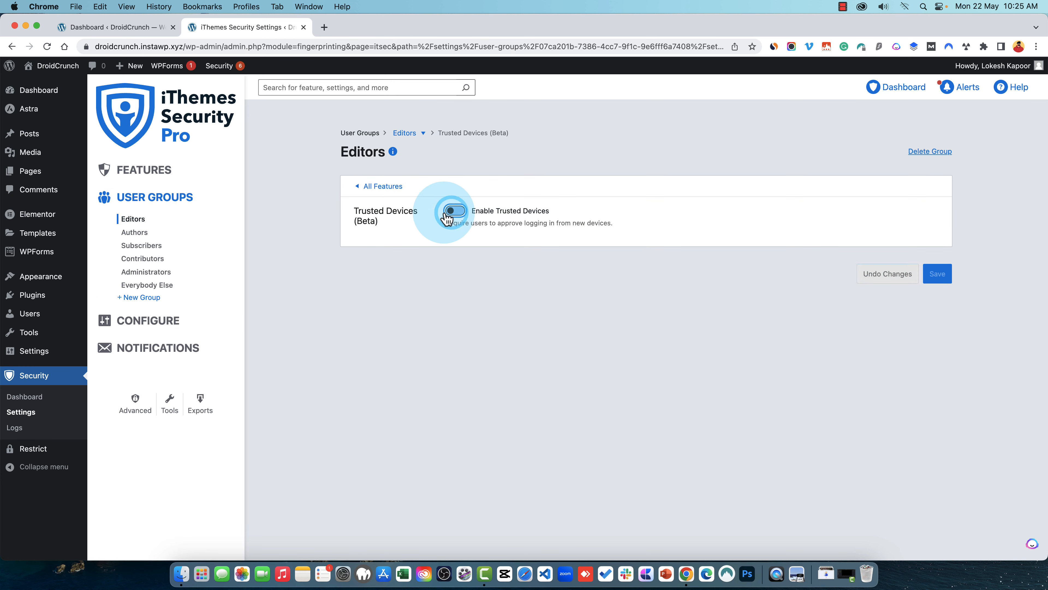
Open the Ban Users configuration from the Lockouts features and enable the Default Ban List.
click(110, 173)
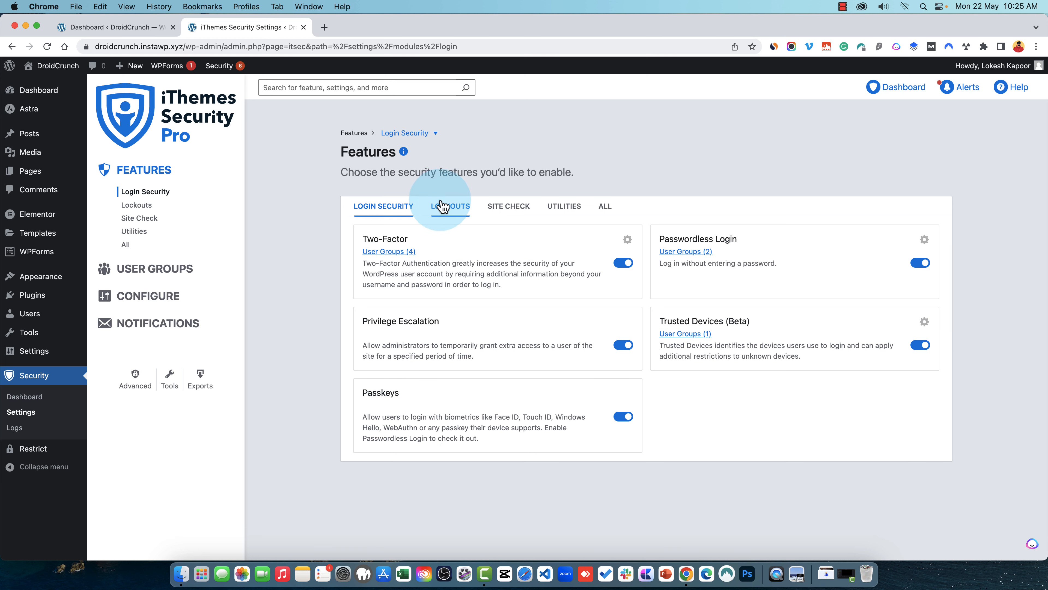
click(455, 213)
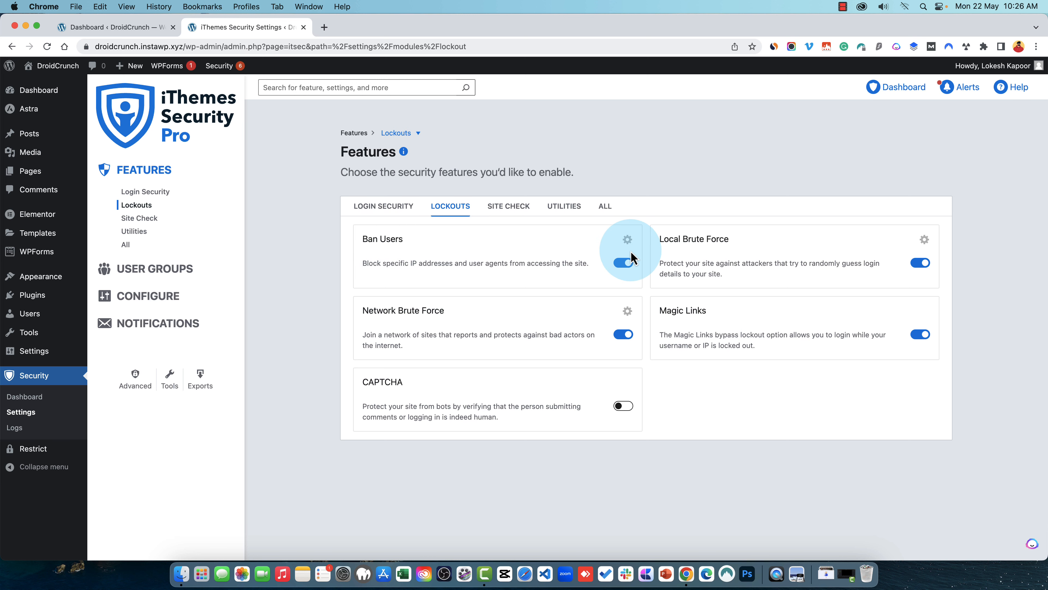
click(629, 241)
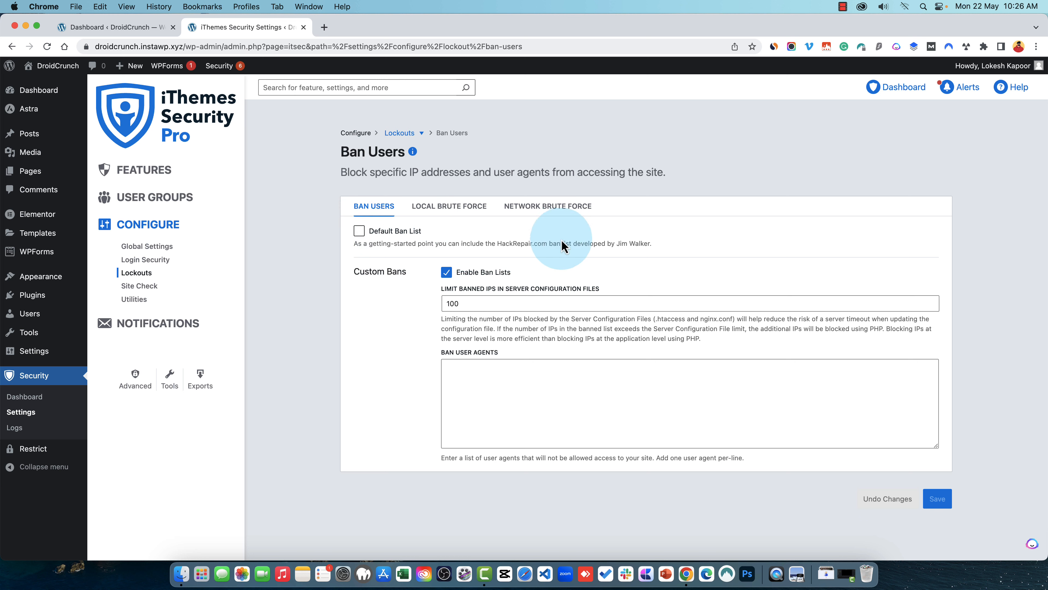
click(359, 230)
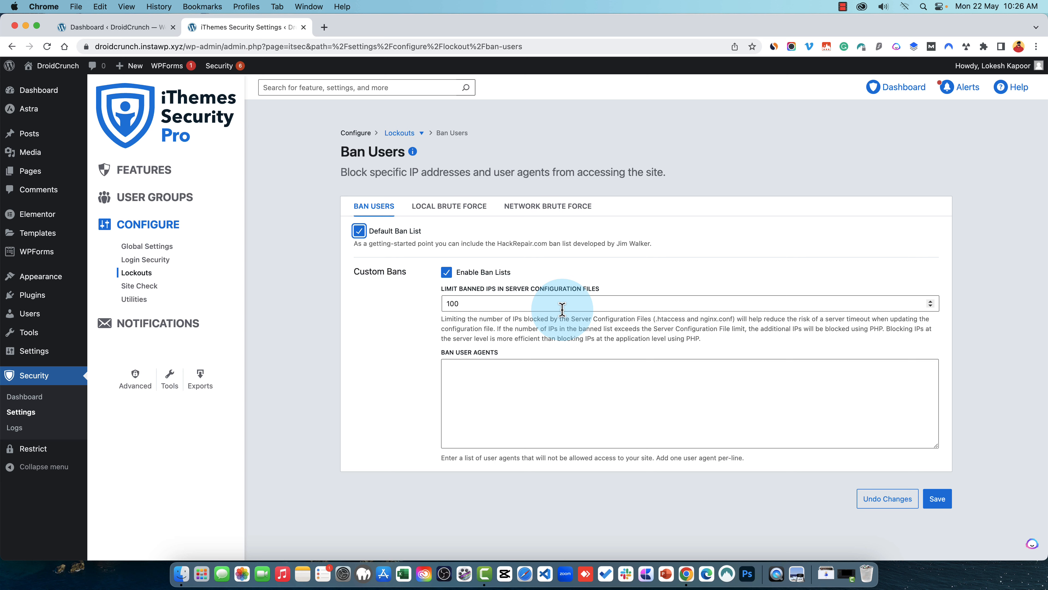
click(487, 388)
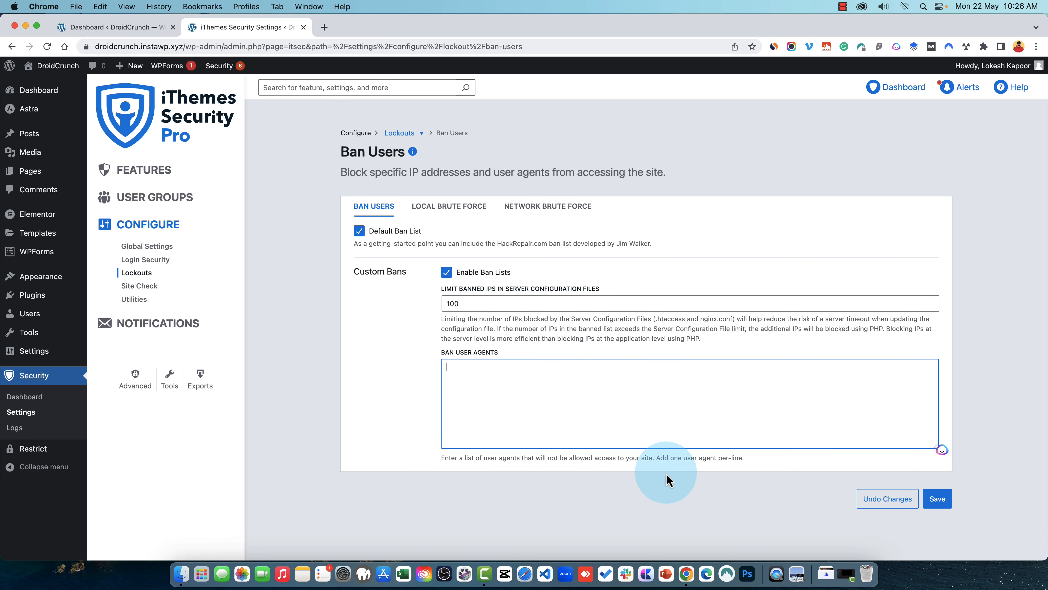
In the Local Brute Force configuration, set the minutes to remember a bad login (check period) to 15.
click(429, 213)
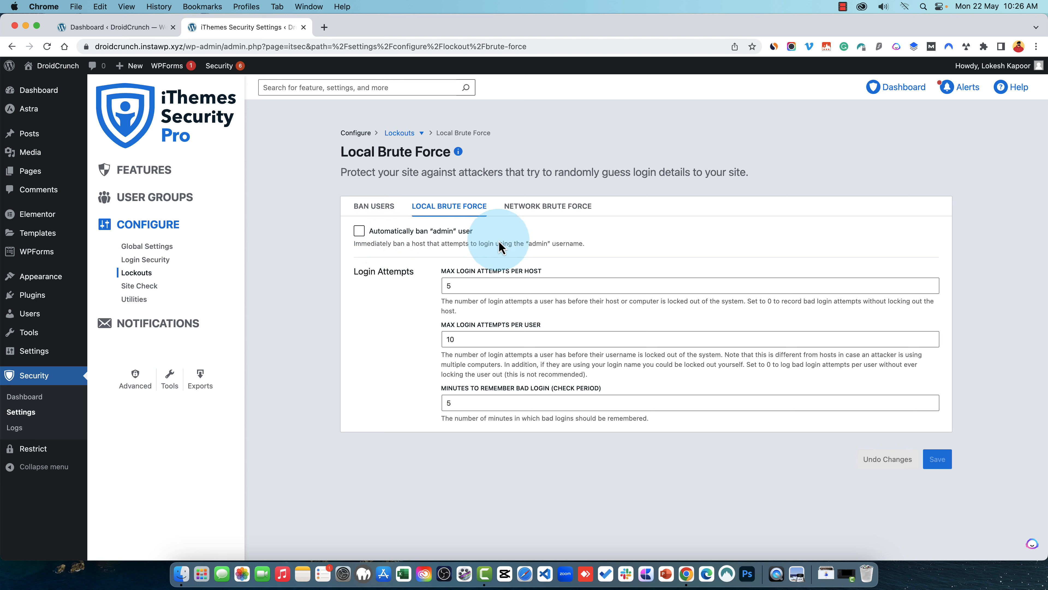
click(530, 246)
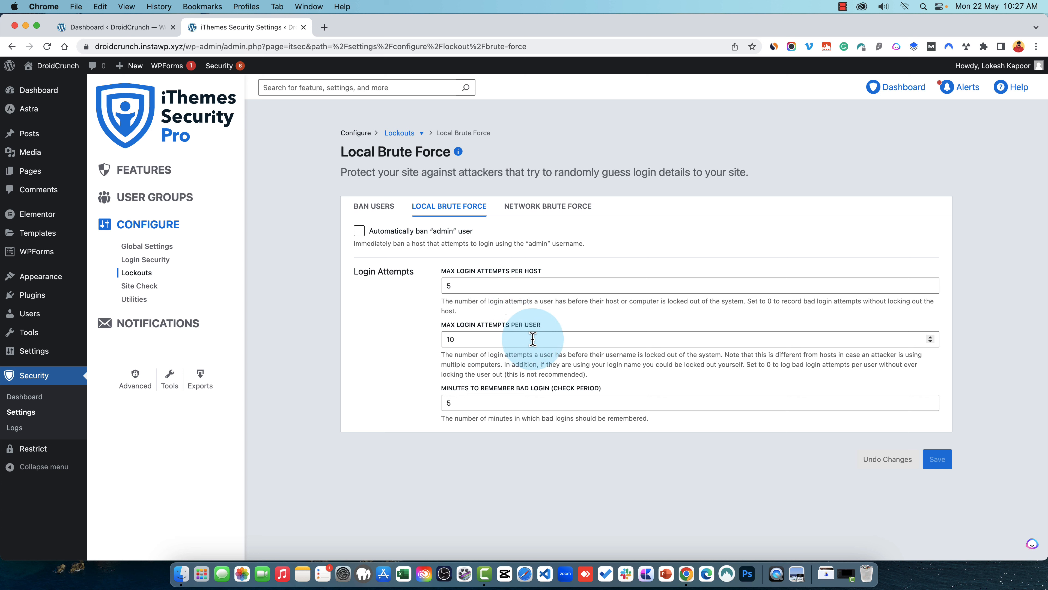
click(447, 406)
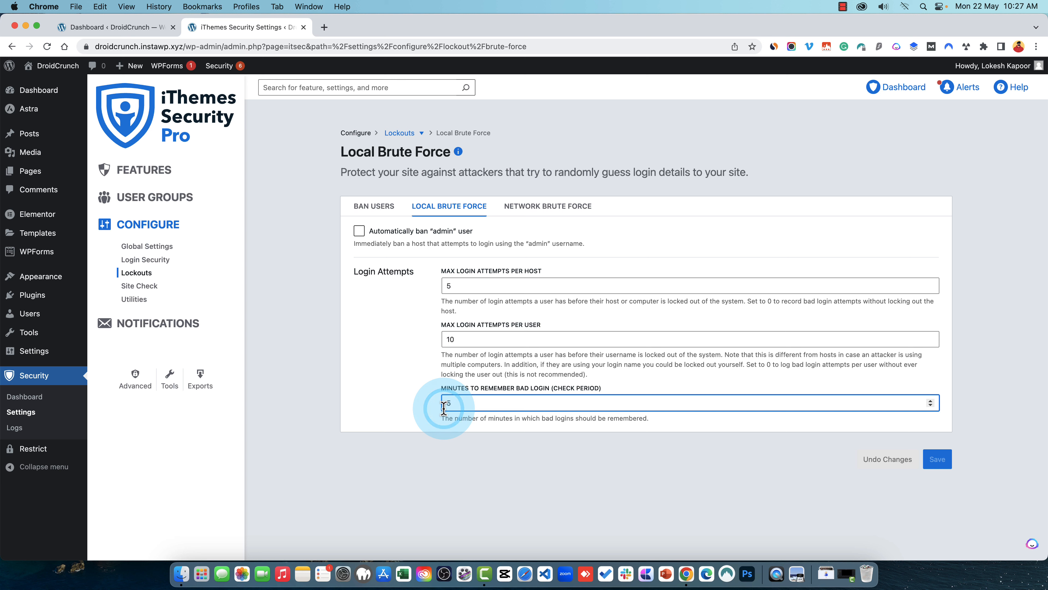
click(453, 401)
drag(467, 402, 437, 403)
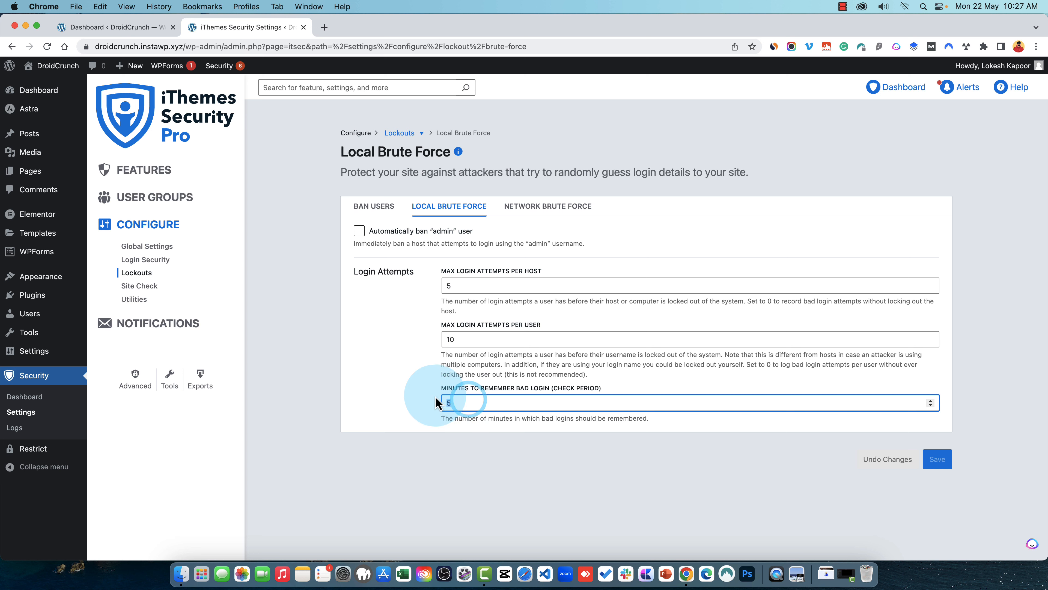
text(15)
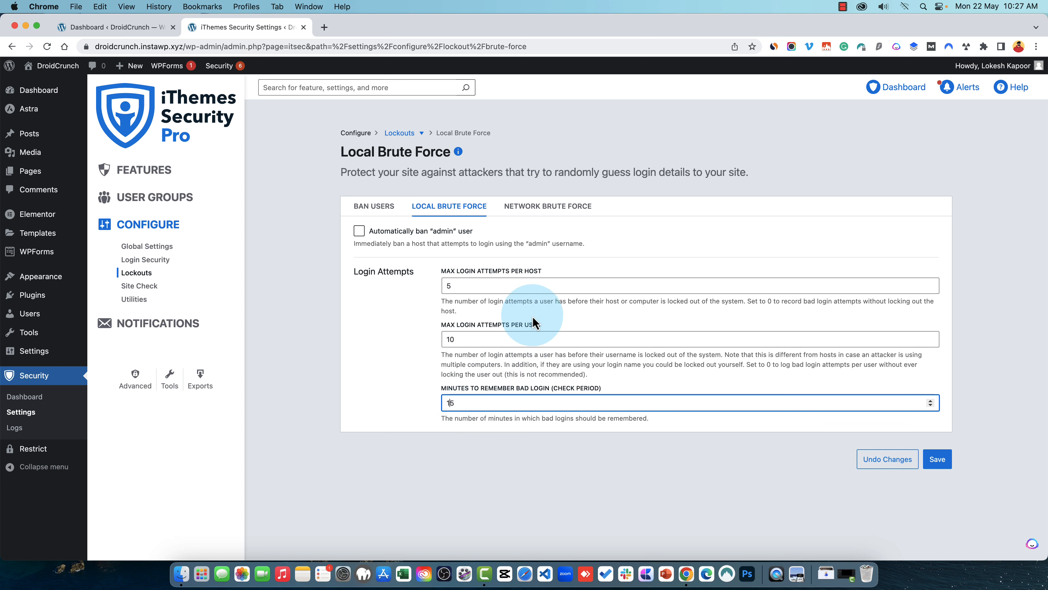
Review the Network Brute Force configuration with its API email settings, and return to the Local Brute Force configuration.
click(564, 222)
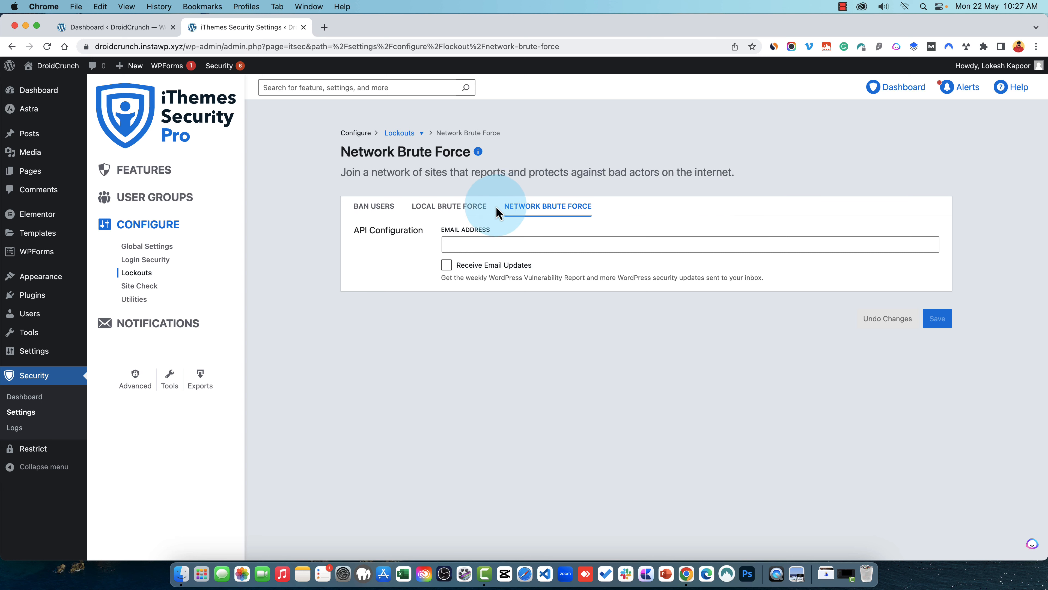
click(481, 208)
click(531, 214)
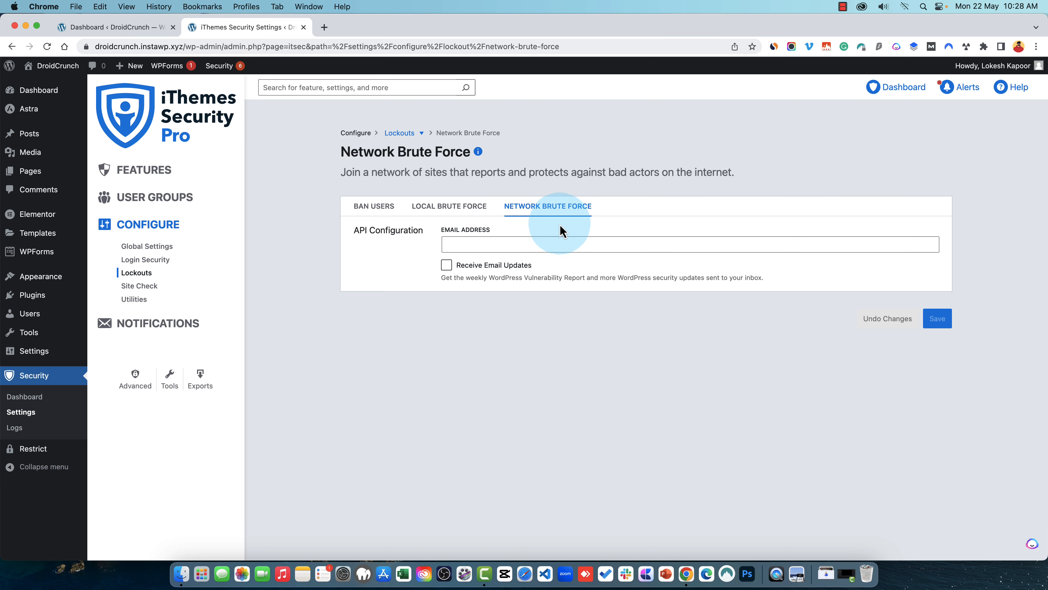
click(458, 209)
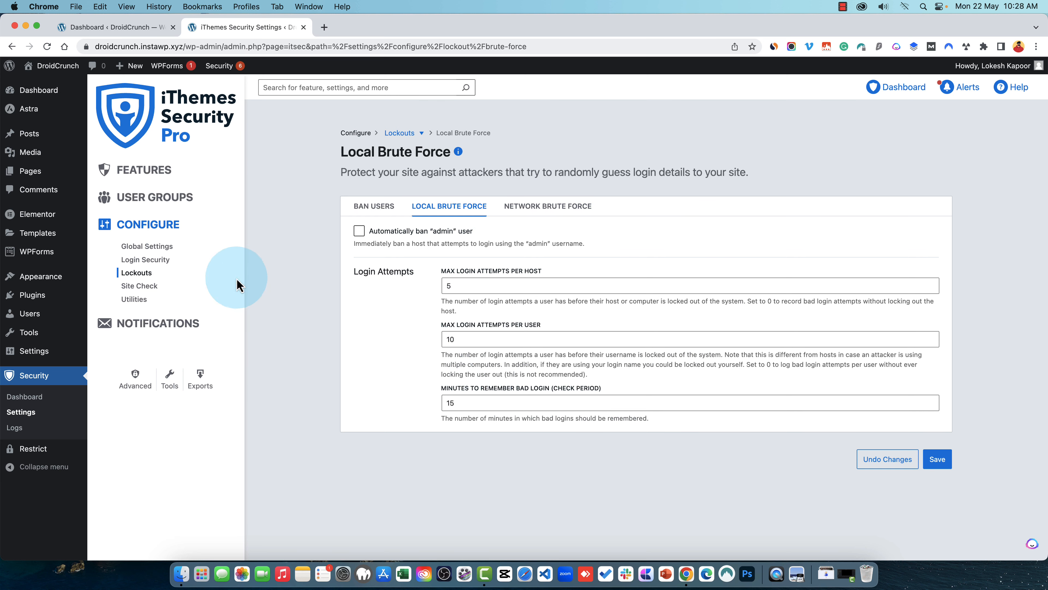
Return to the Features section and review the Lockouts features followed by the Site Check features.
click(145, 170)
click(378, 200)
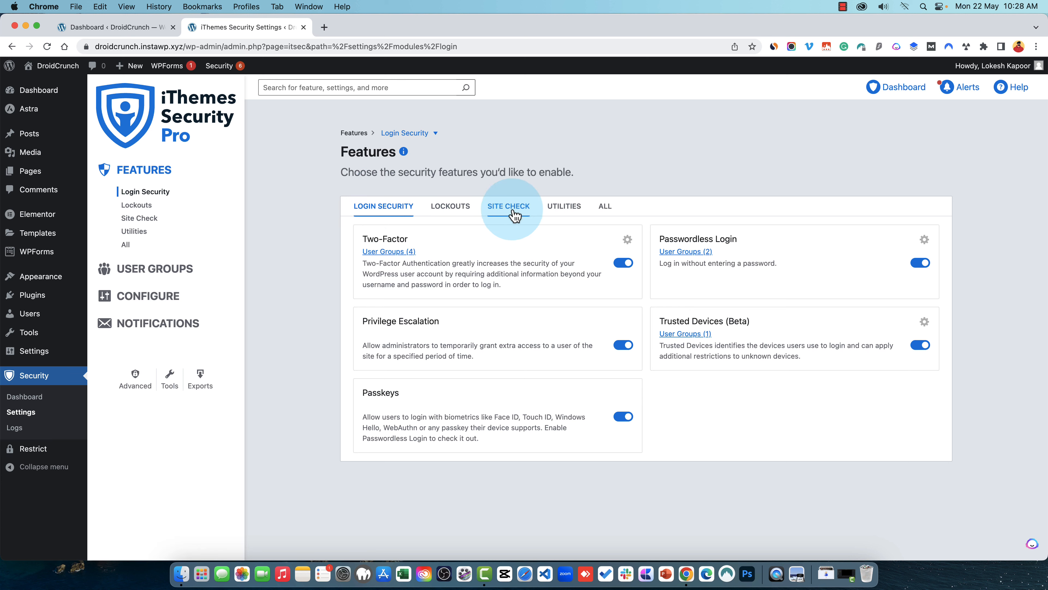
click(458, 209)
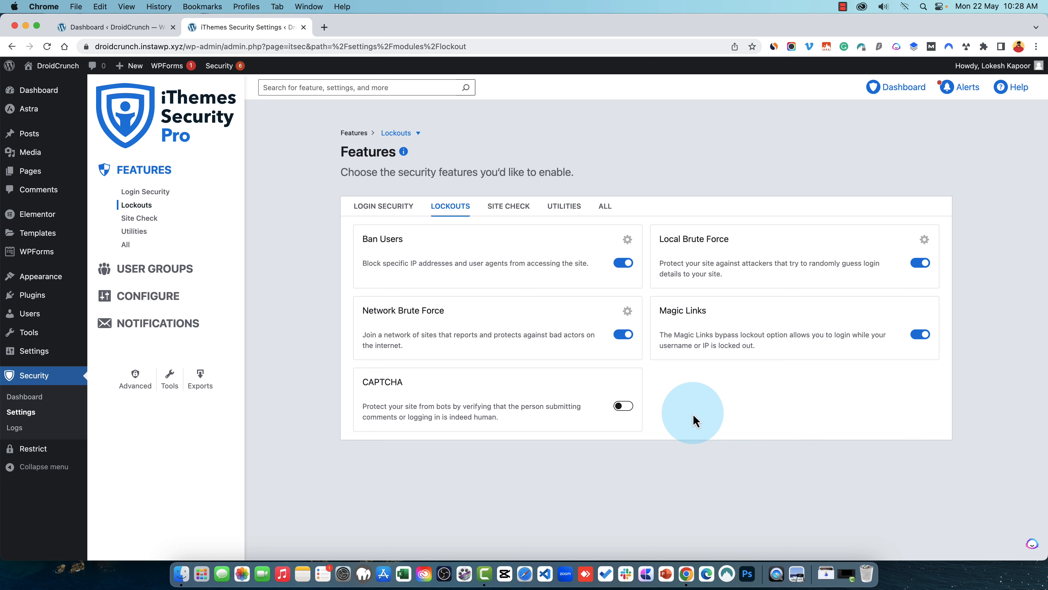
double_click(519, 216)
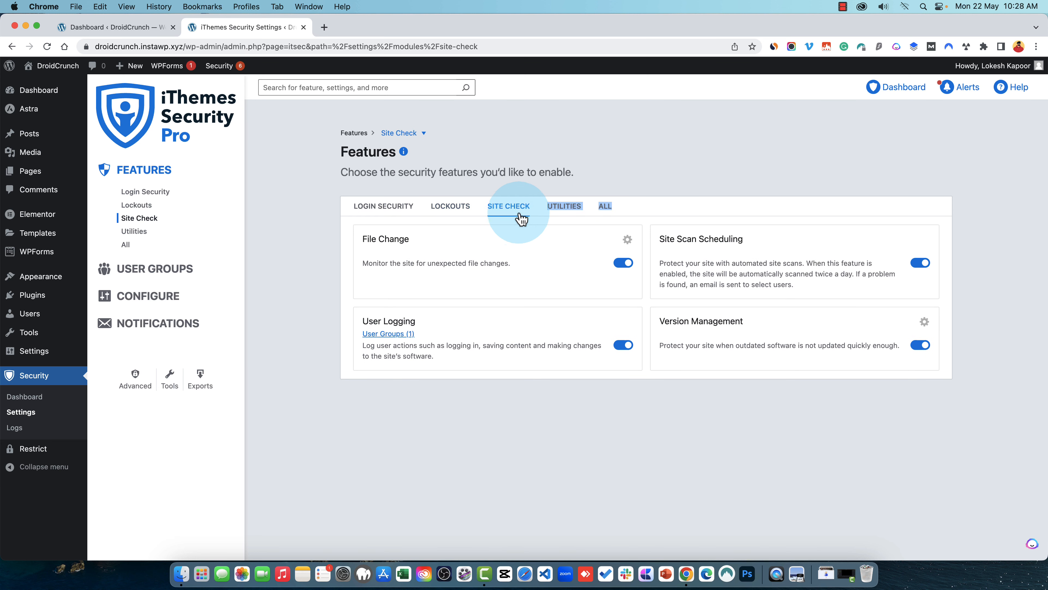
click(648, 165)
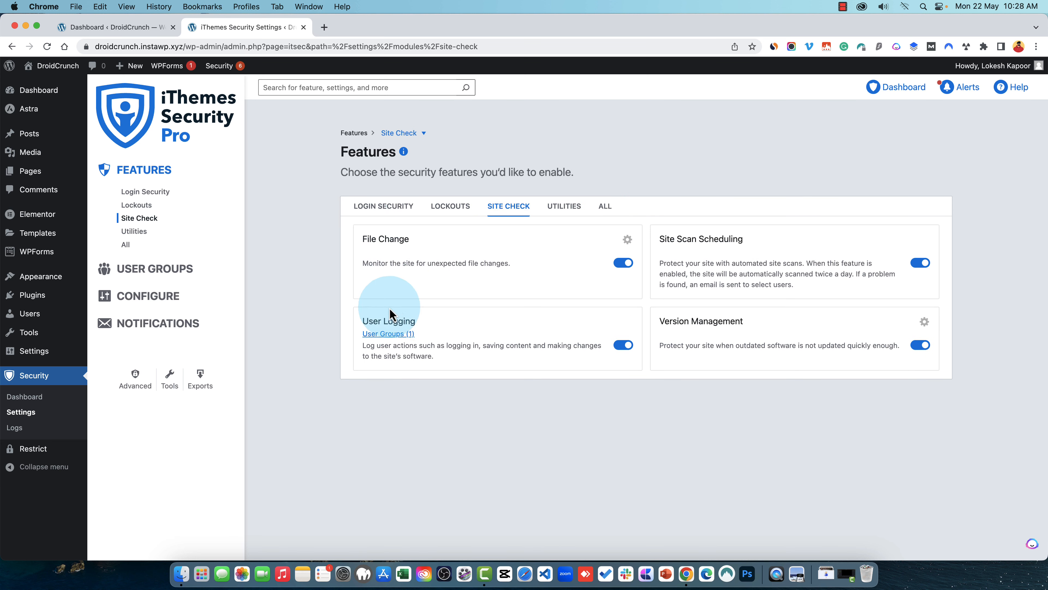
Open the File Change configuration and examine the excluded files selector, the ignored file types and the online file comparison option.
click(627, 240)
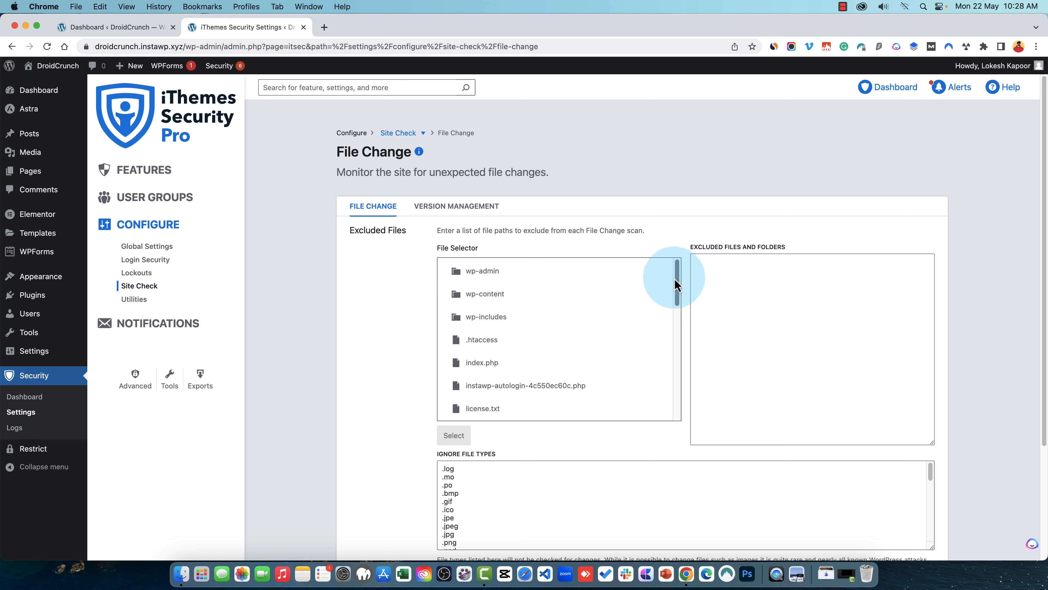
click(679, 287)
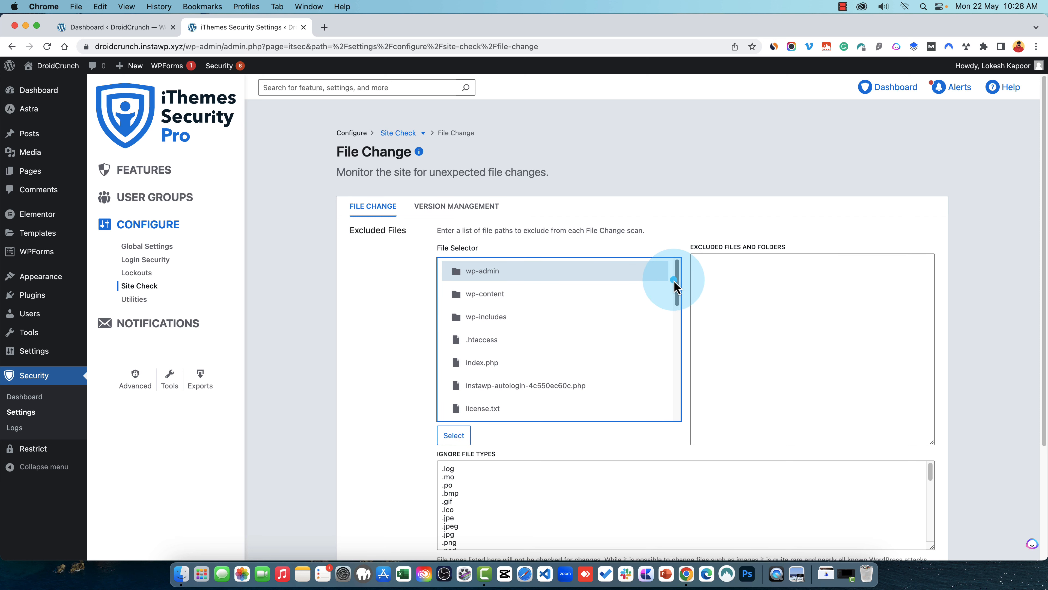
drag(678, 284, 675, 306)
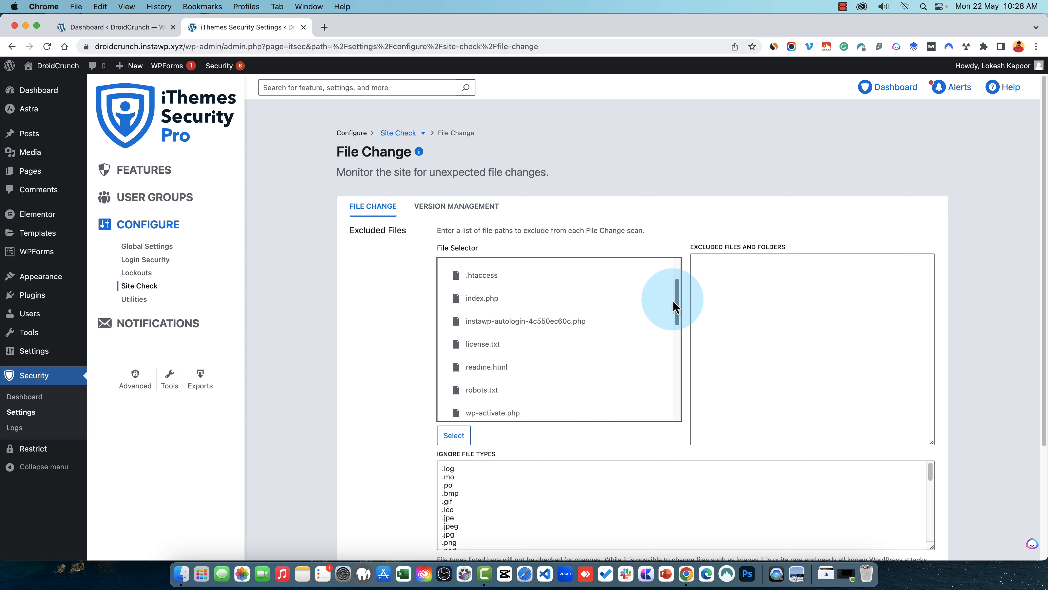
drag(674, 307, 688, 282)
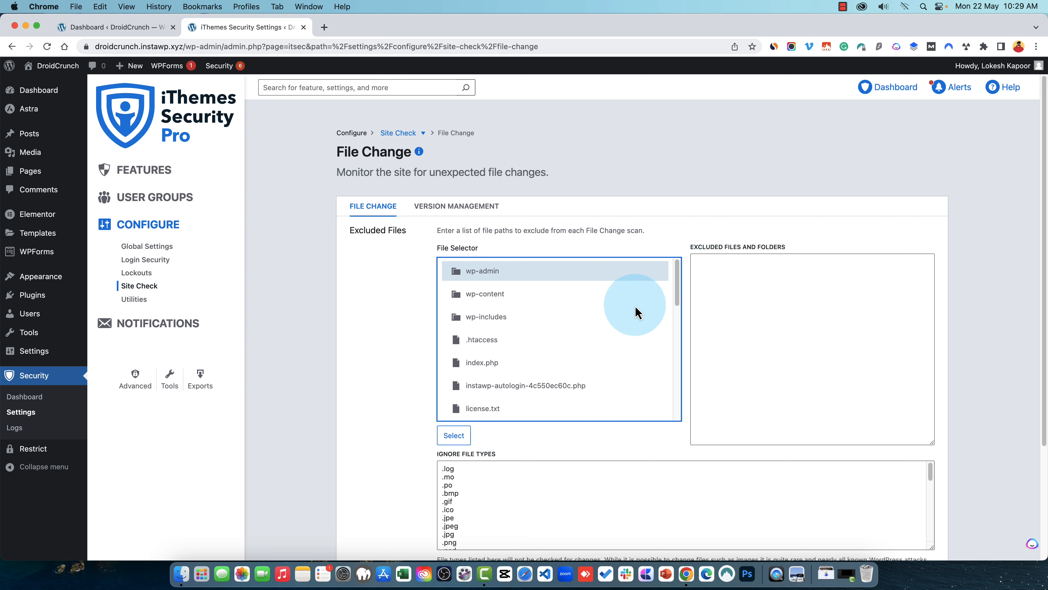
scroll(634, 312, down, 10)
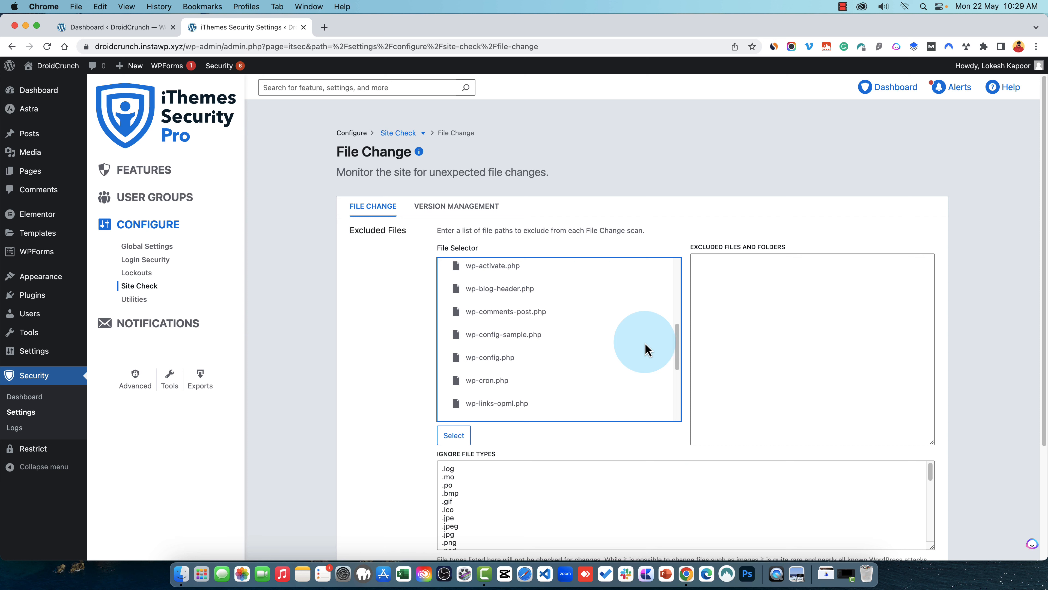
scroll(646, 349, up, 10)
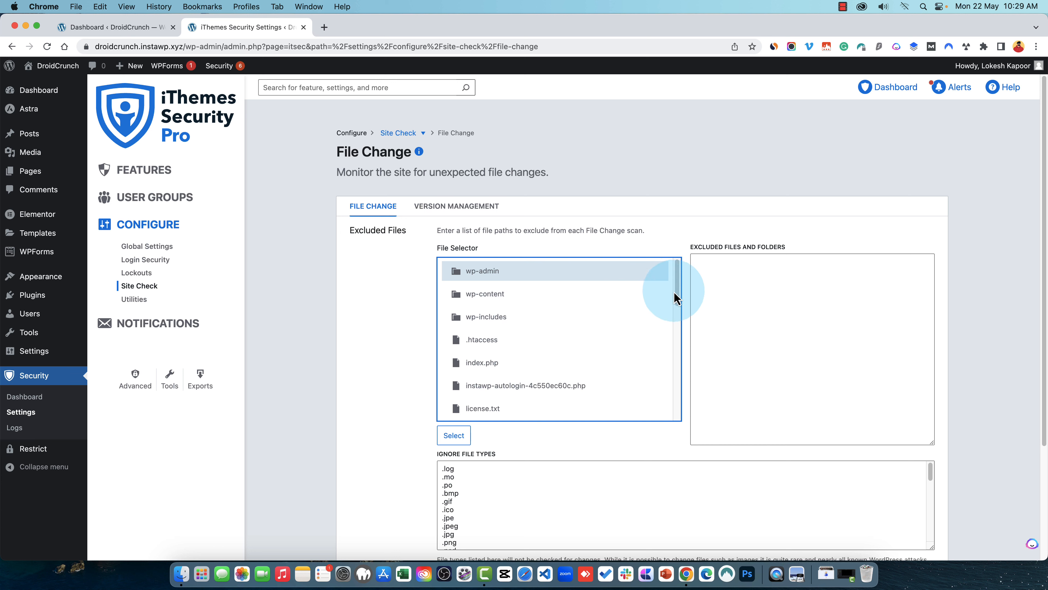
drag(676, 298, 676, 272)
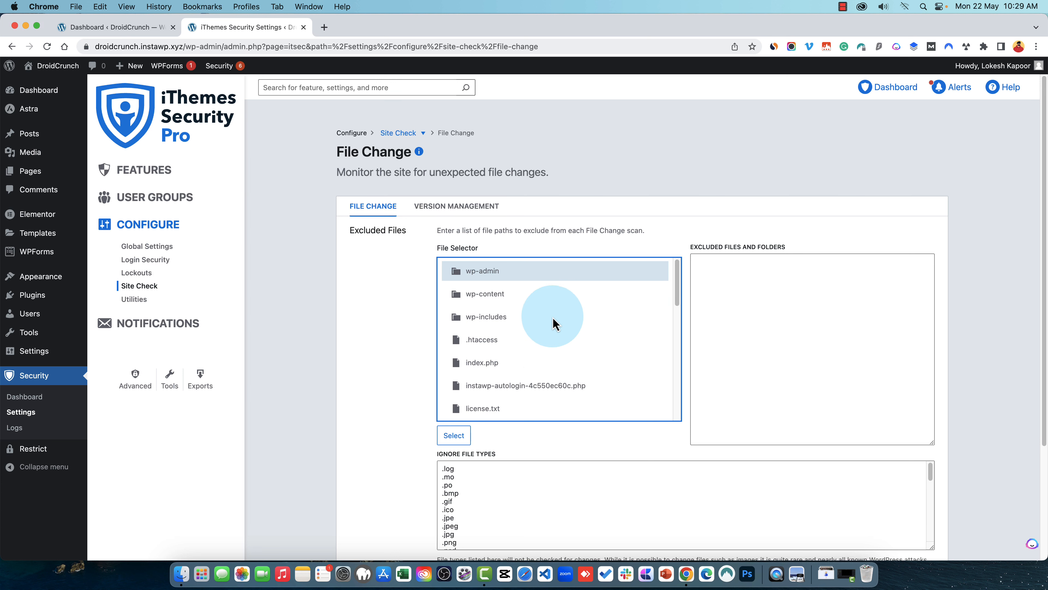
drag(676, 298, 676, 305)
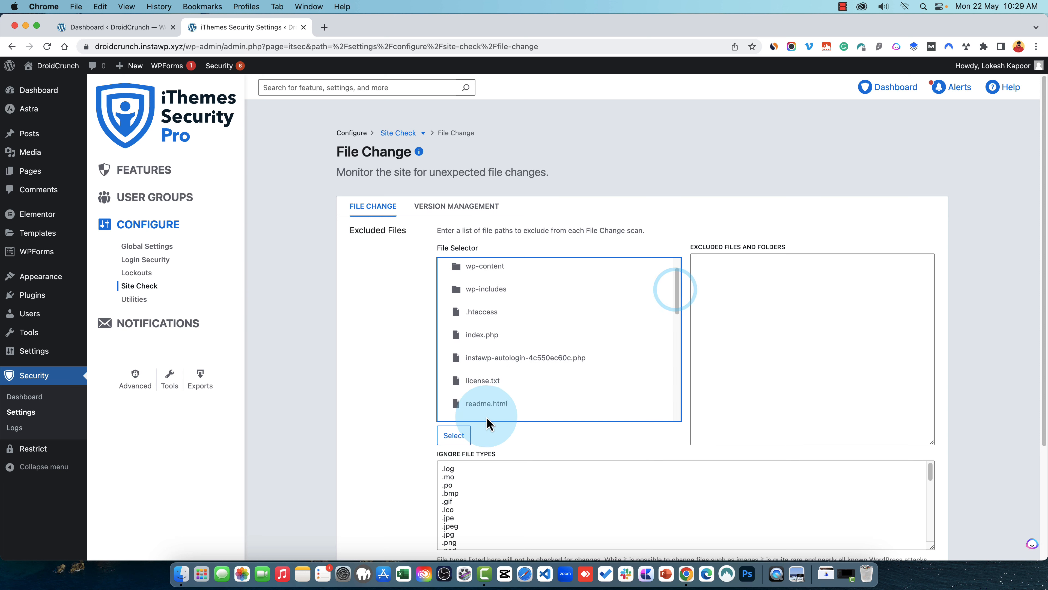
scroll(524, 436, down, 5)
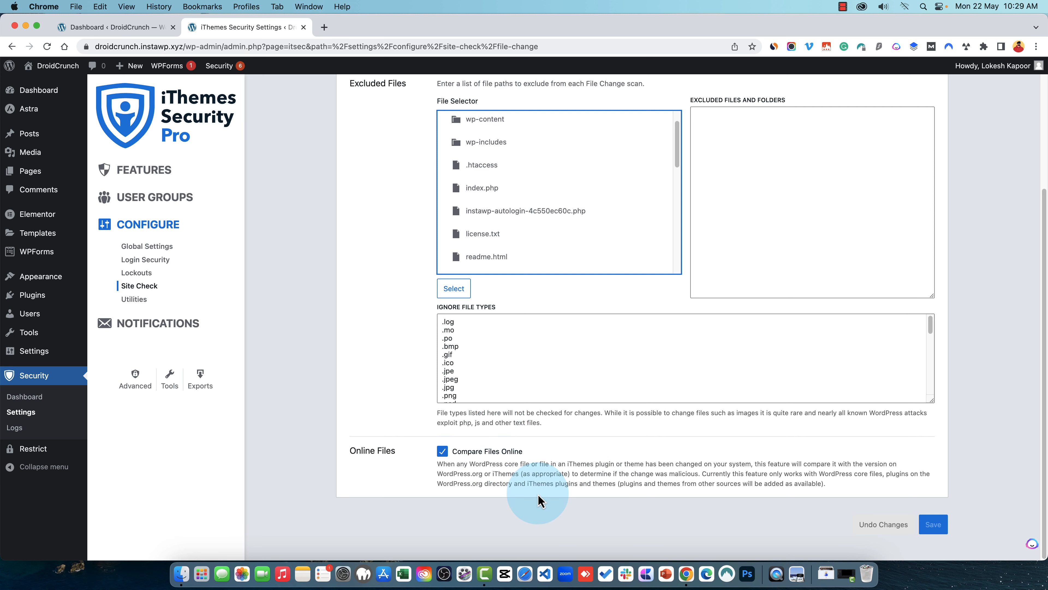
scroll(538, 501, up, 5)
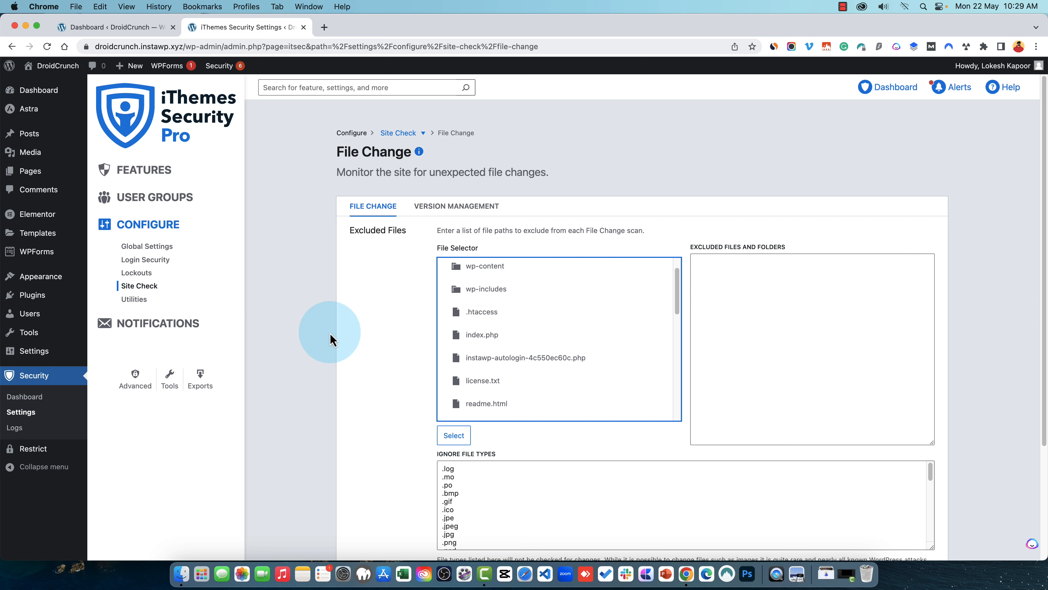
Read the rest of the File Change settings, including the Compare Files Online description, and open the Version Management configuration.
scroll(557, 355, down, 10)
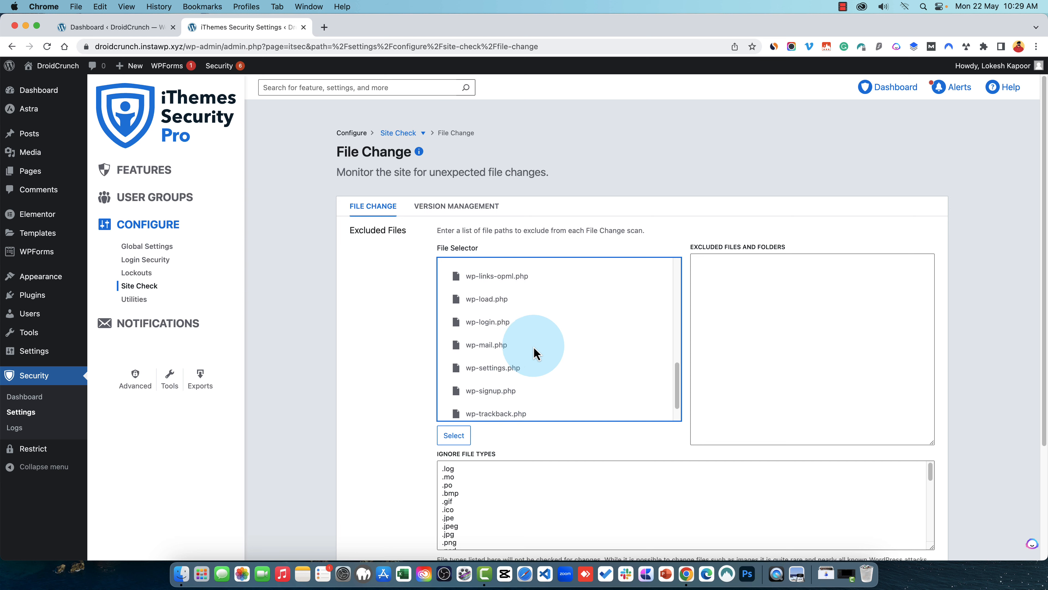
scroll(537, 360, down, 2)
scroll(511, 459, down, 4)
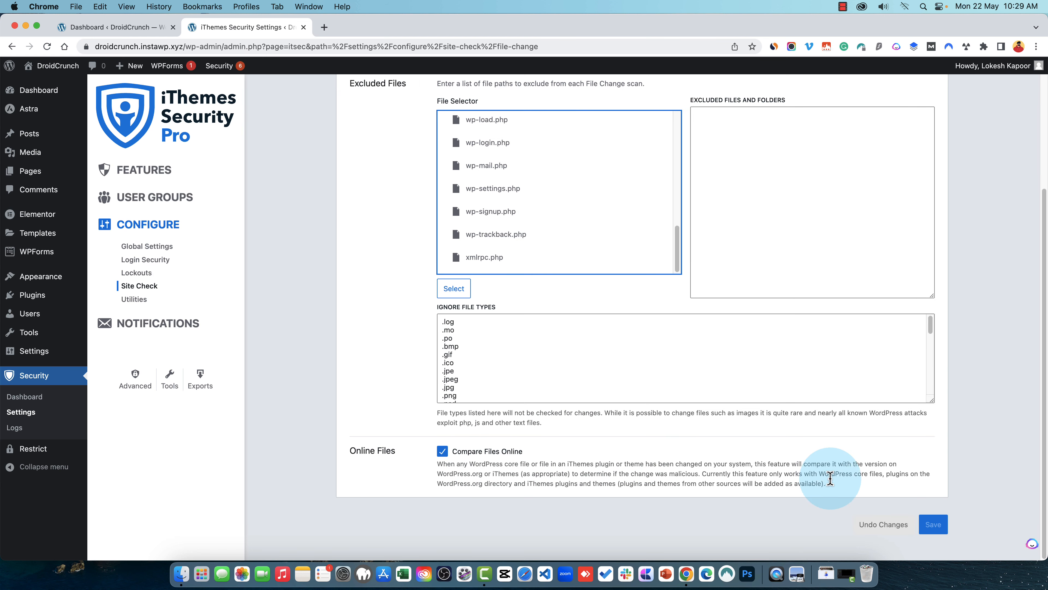
drag(841, 484, 441, 464)
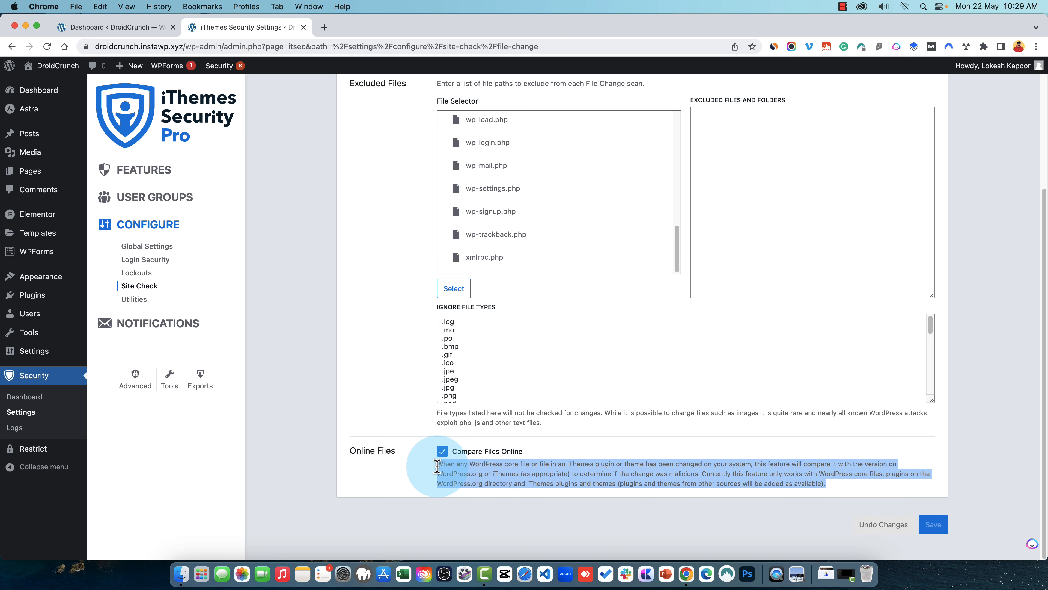
click(844, 478)
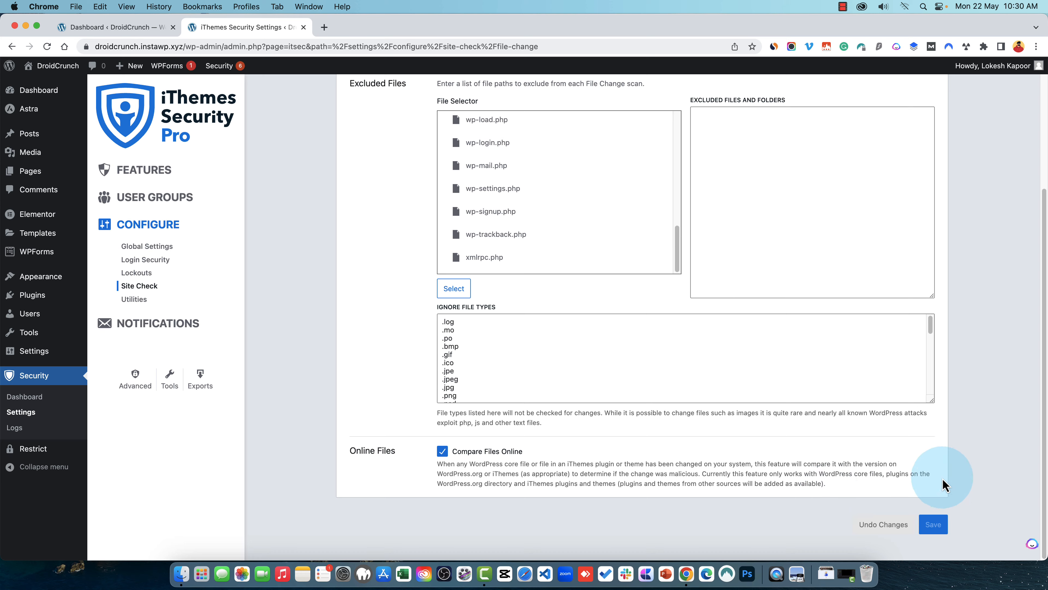
scroll(944, 484, up, 5)
click(461, 206)
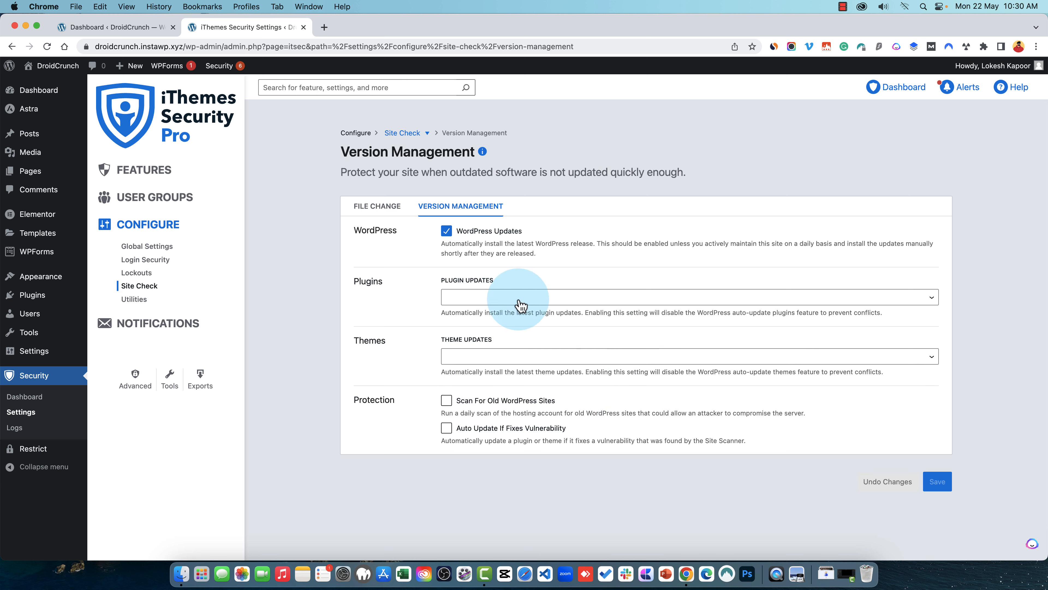
Return to the Features section and review the Site Check features followed by the Utilities features.
click(159, 173)
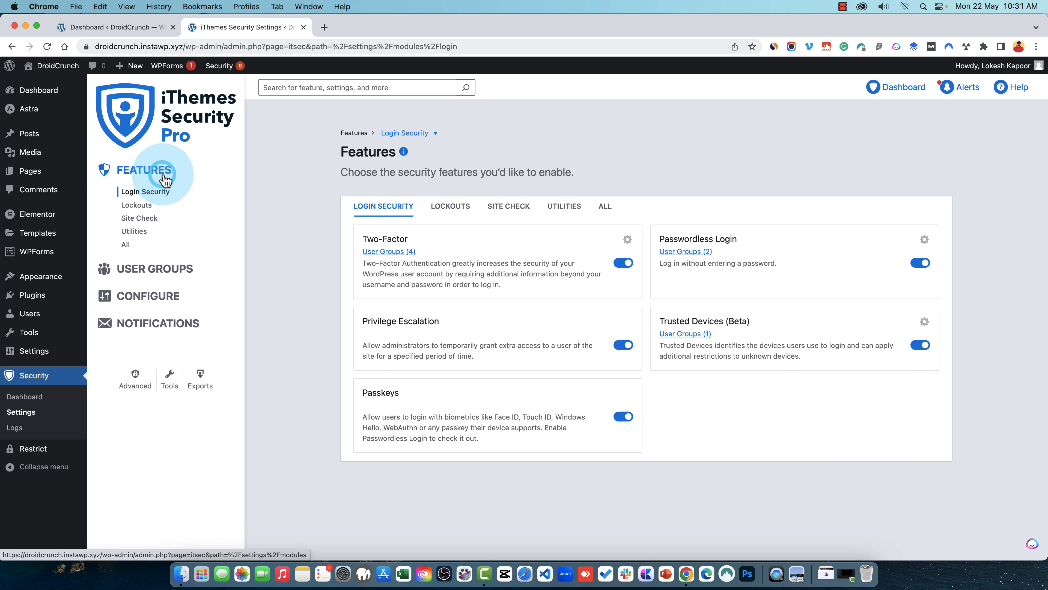
click(509, 206)
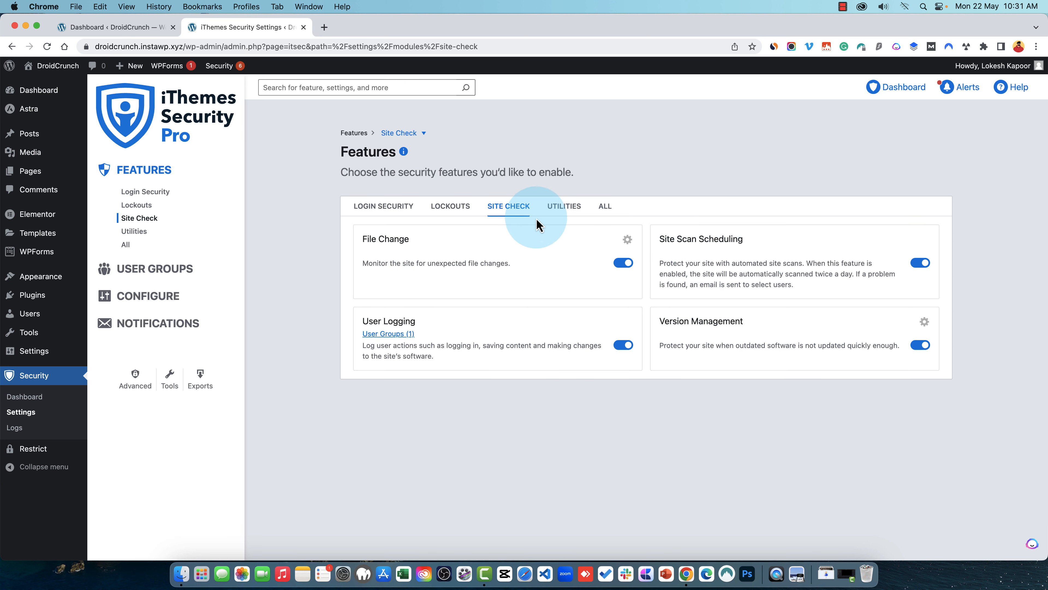
click(565, 206)
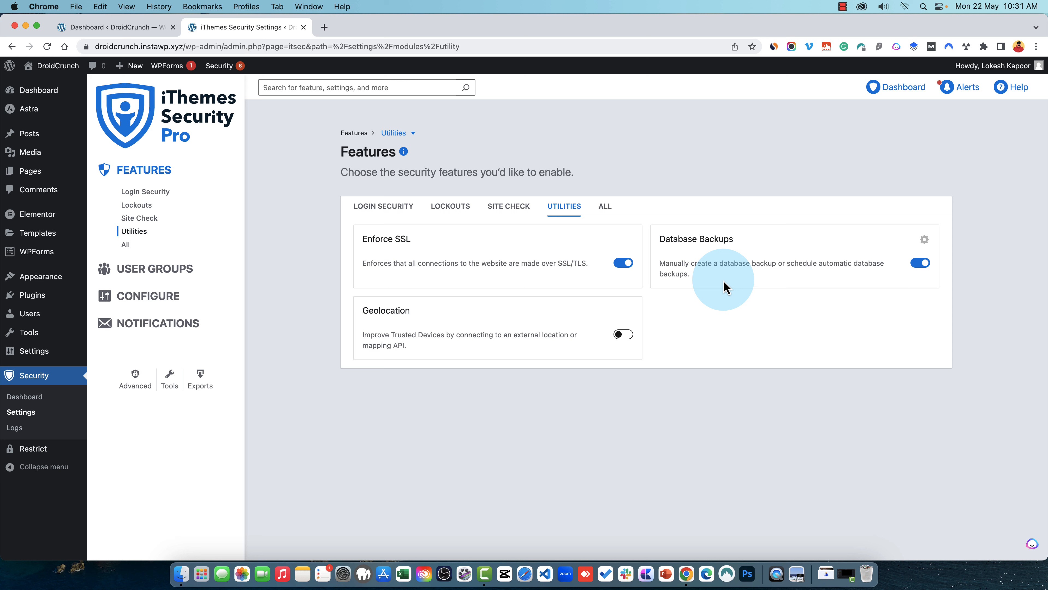
Open the Database Backups configuration and examine the backup method options, trying Save Locally Only and leaving the method at Email Only.
click(924, 239)
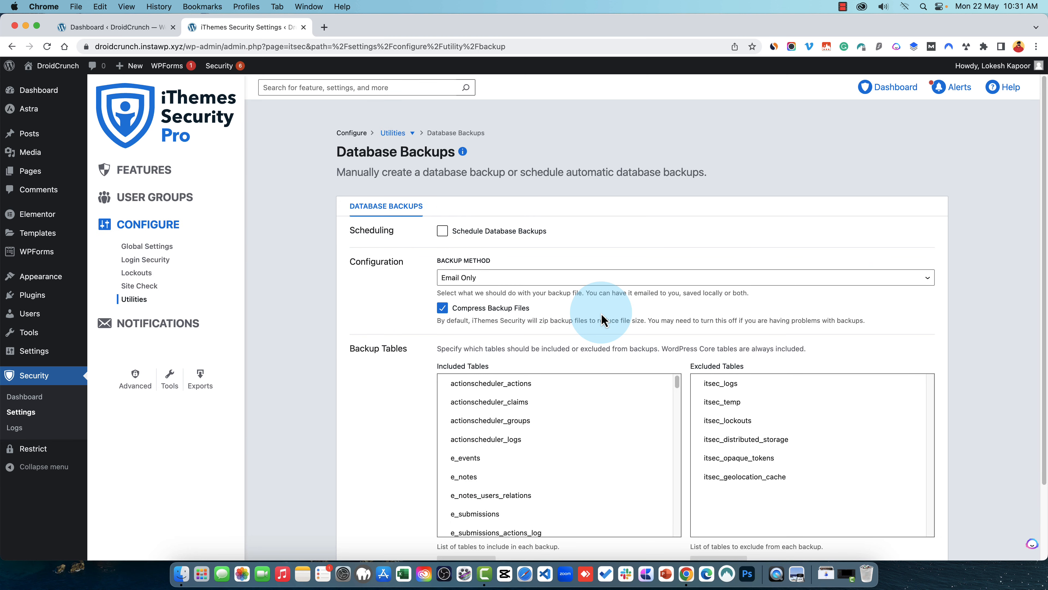
click(483, 280)
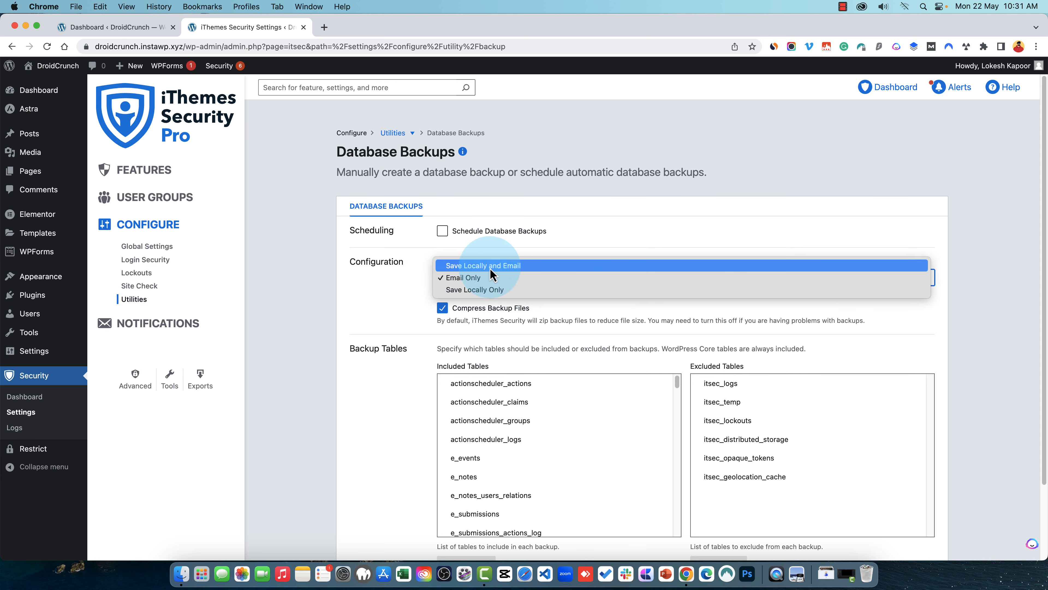
click(378, 305)
click(471, 276)
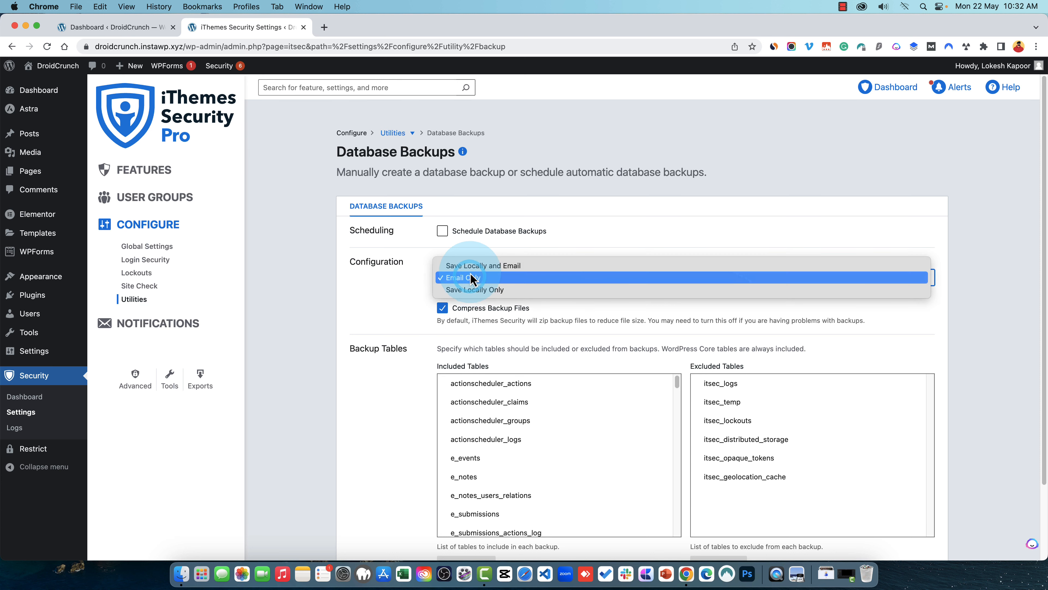
click(483, 289)
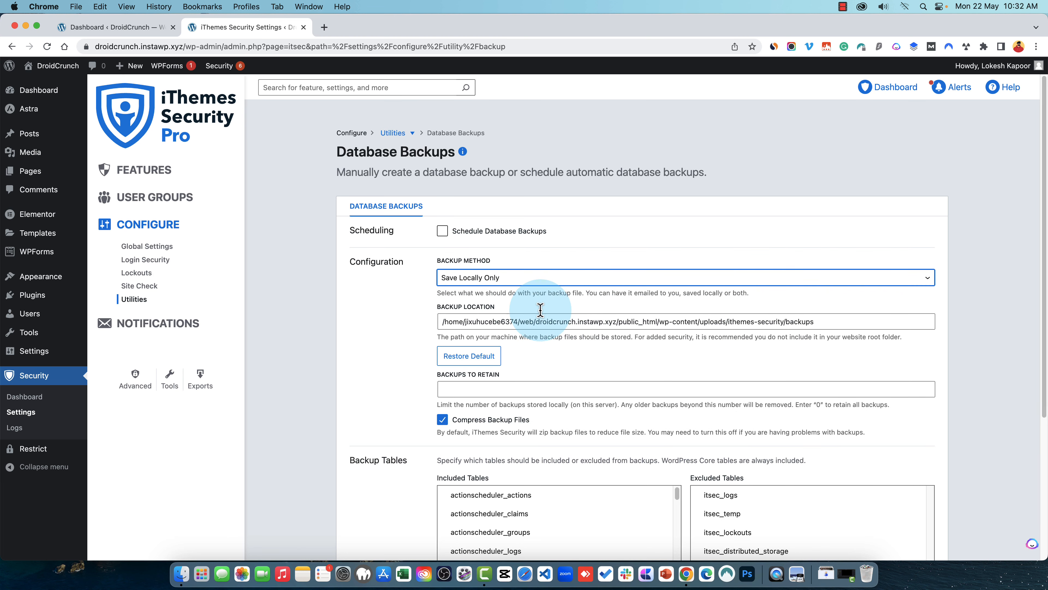
click(492, 278)
click(492, 264)
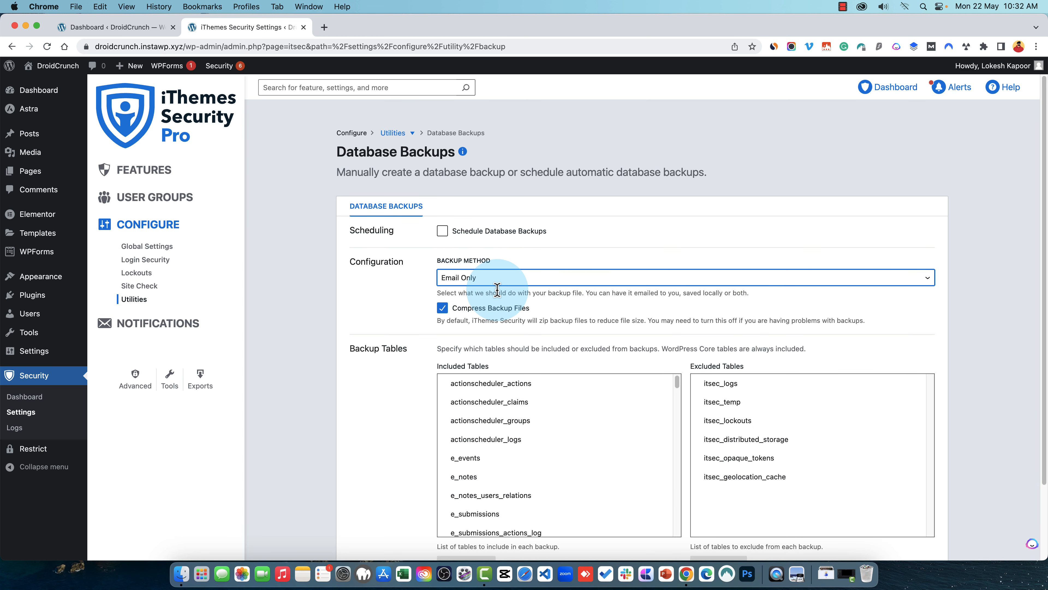
Enable scheduled database backups and set the backup interval to 5 days.
click(443, 231)
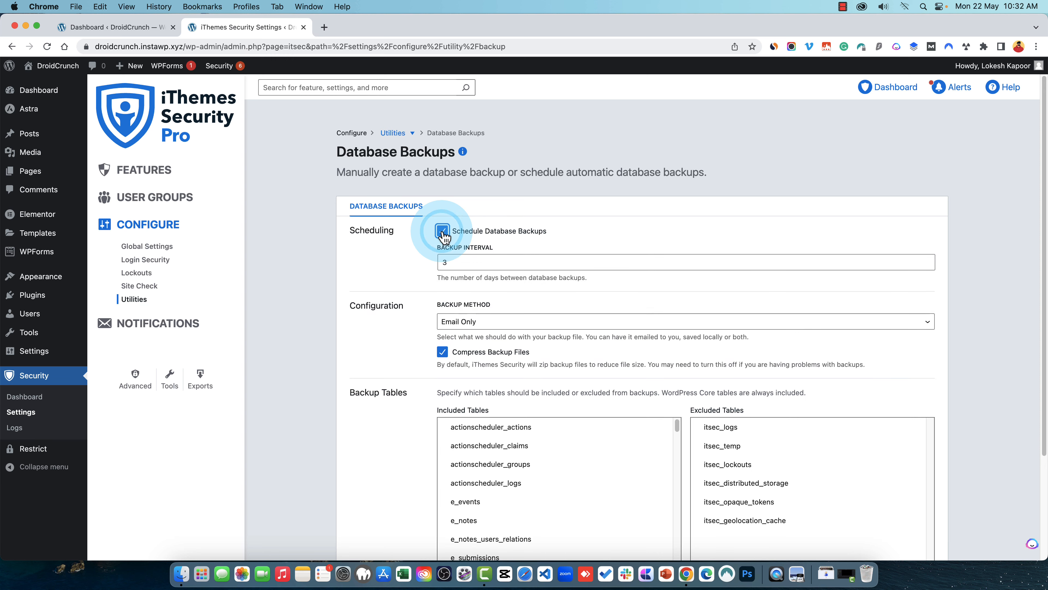
double_click(446, 262)
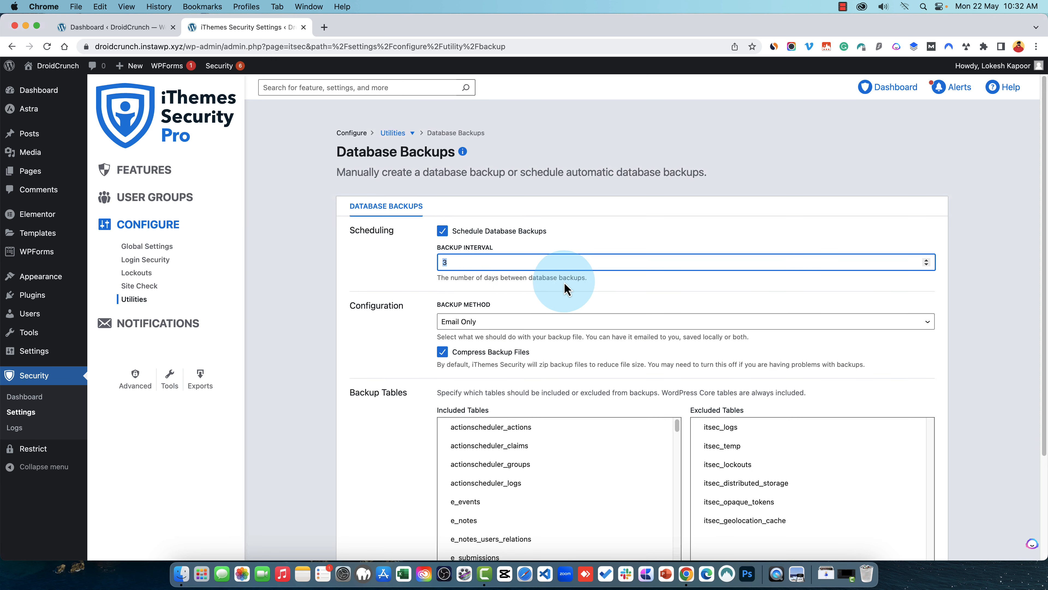
scroll(549, 272, down, 1)
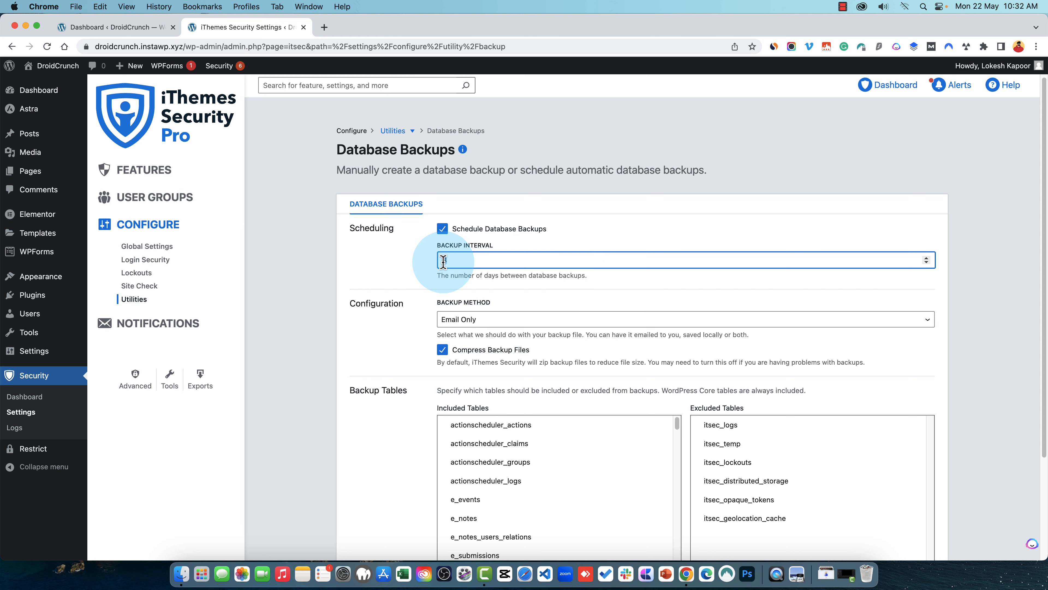
text(5)
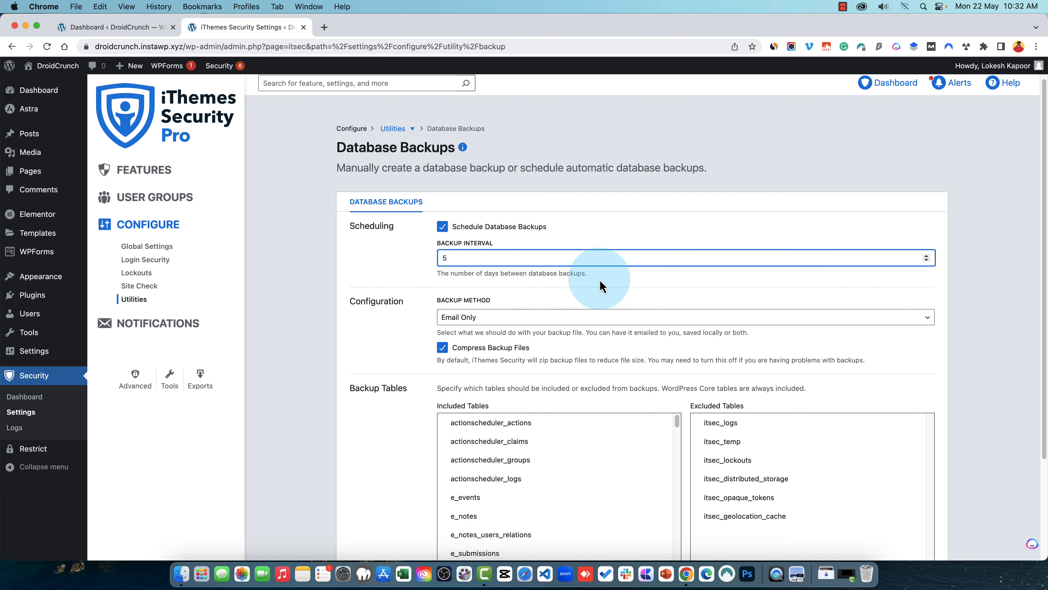
Examine the included and excluded tables for the database backups, staying on the Database Backups configuration.
scroll(601, 285, down, 2)
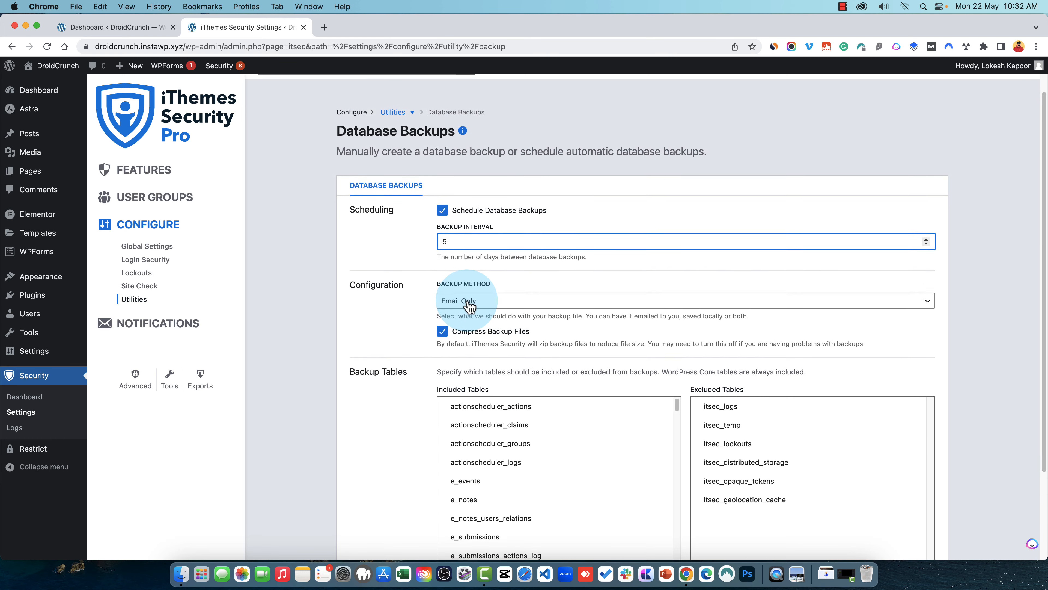
scroll(470, 297, down, 3)
scroll(481, 246, down, 4)
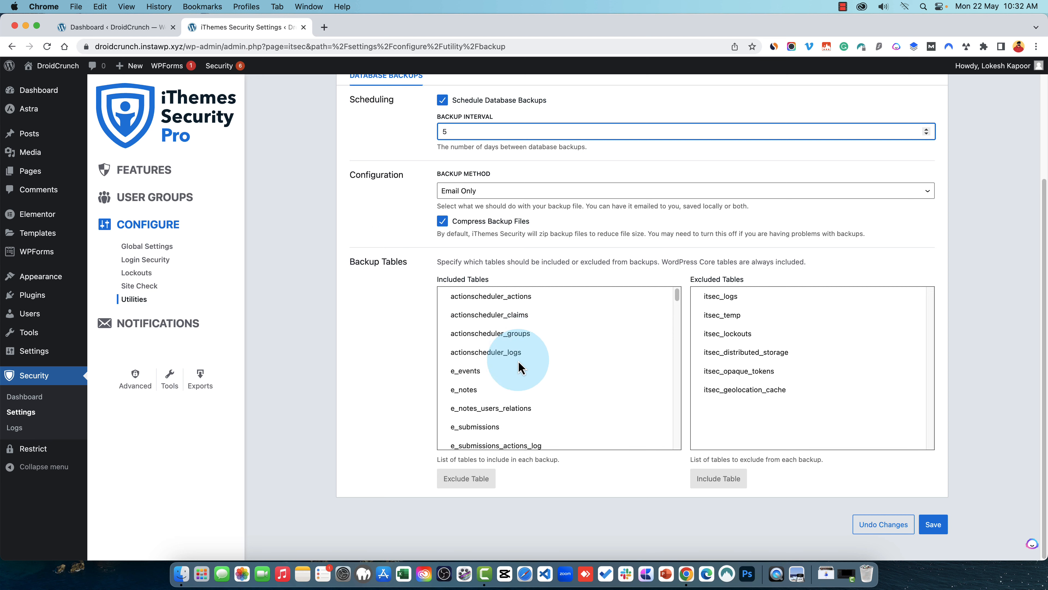
scroll(519, 363, down, 10)
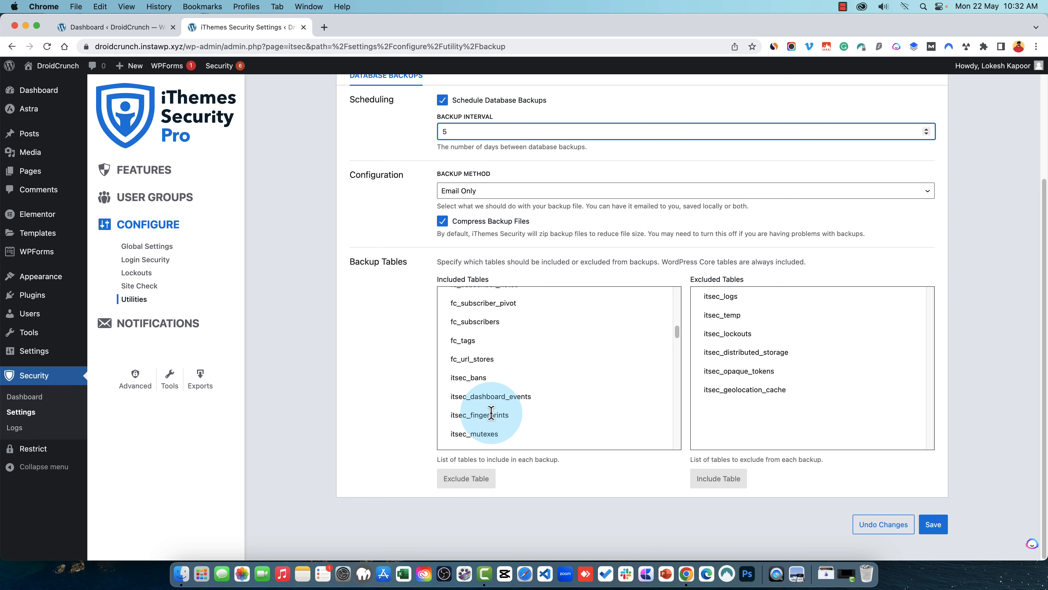
scroll(728, 439, up, 5)
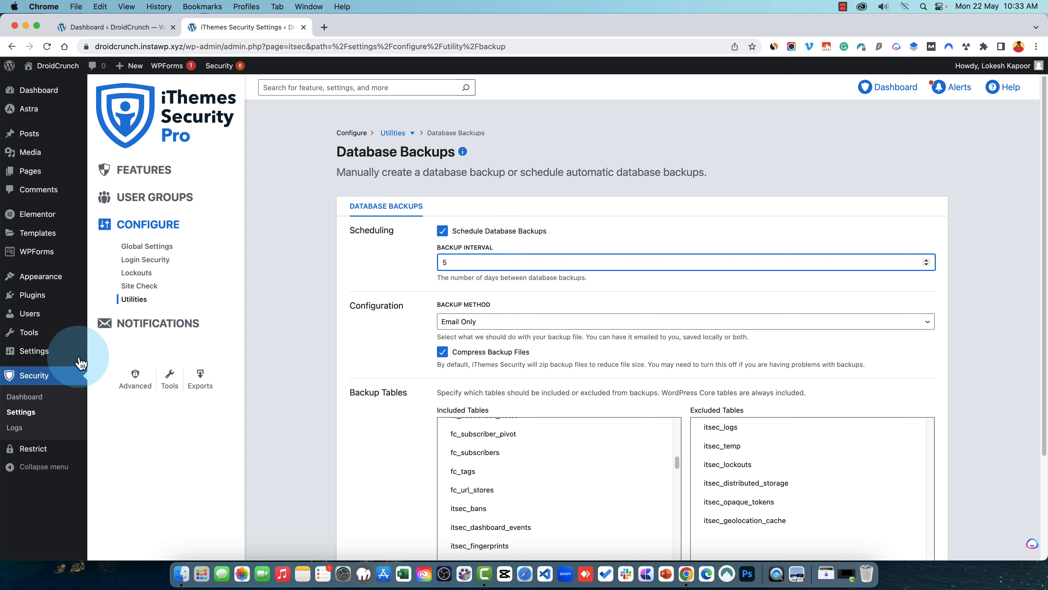
click(24, 426)
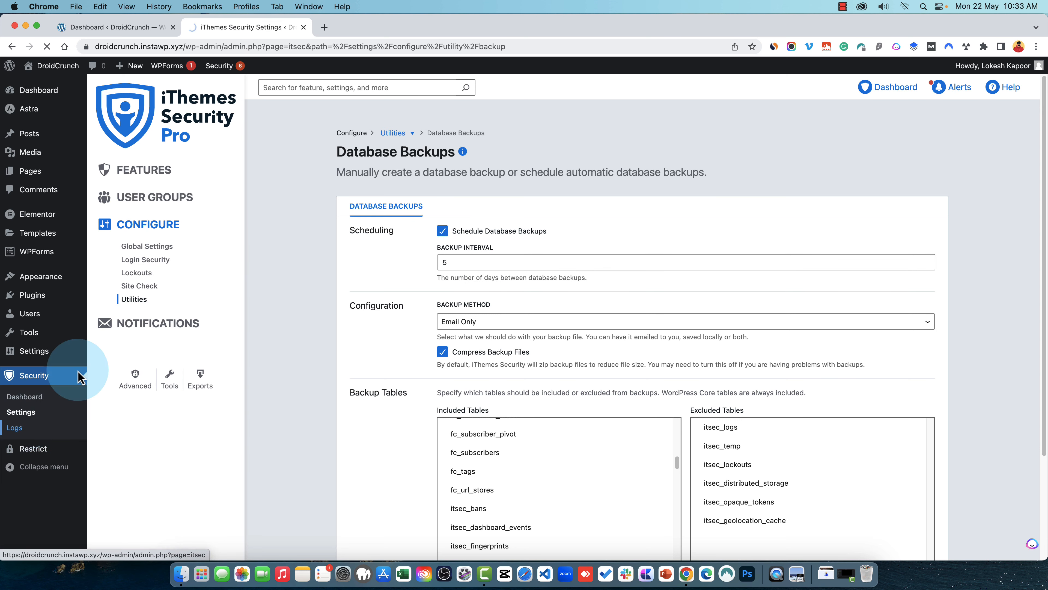
click(12, 47)
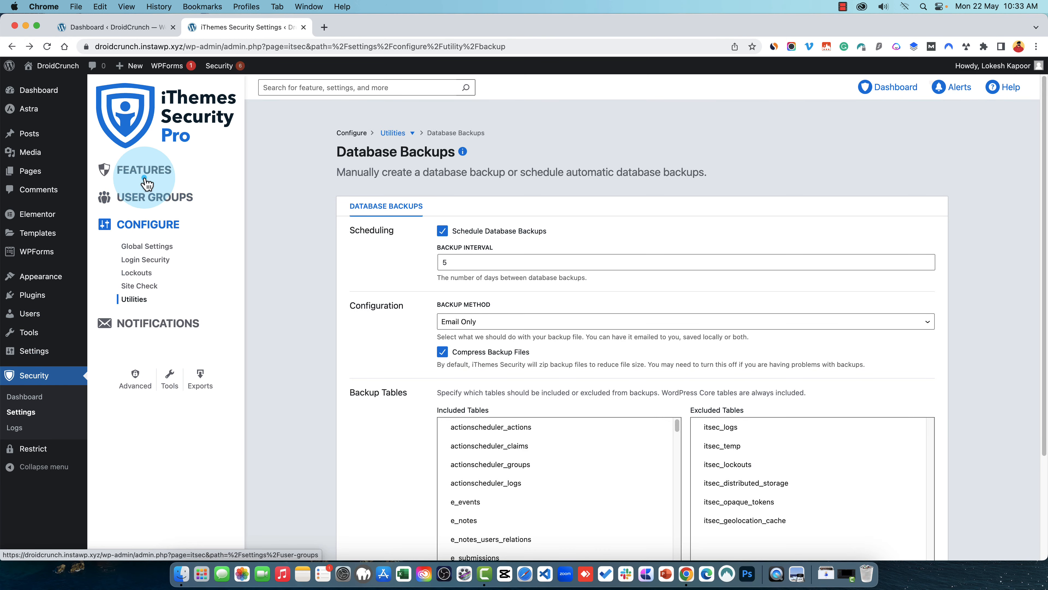
Go back to the Features section and look over the Utilities features and the complete list of all features.
click(145, 171)
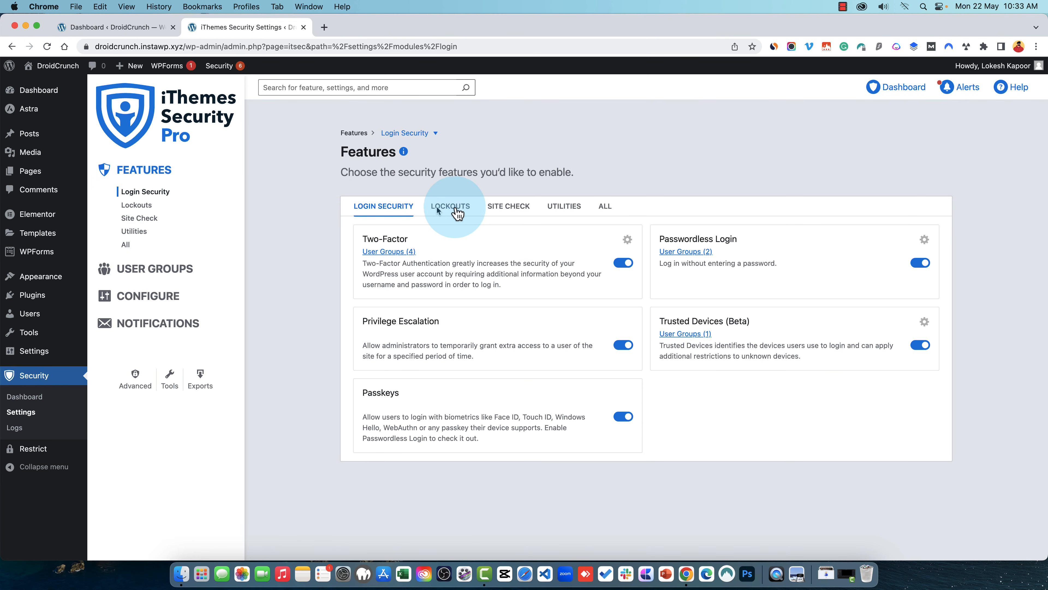
click(566, 206)
click(605, 207)
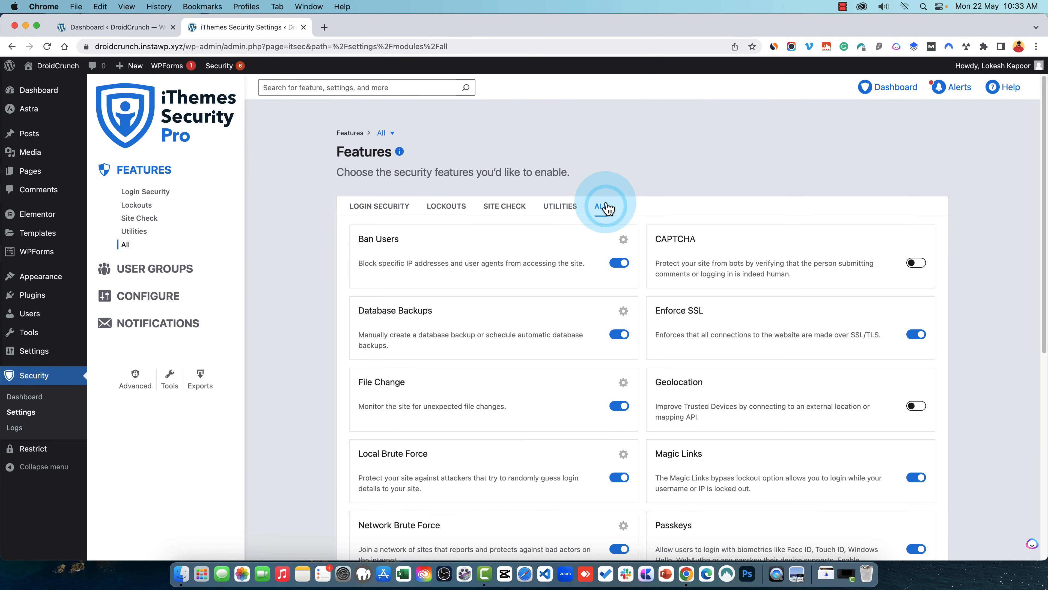
click(561, 206)
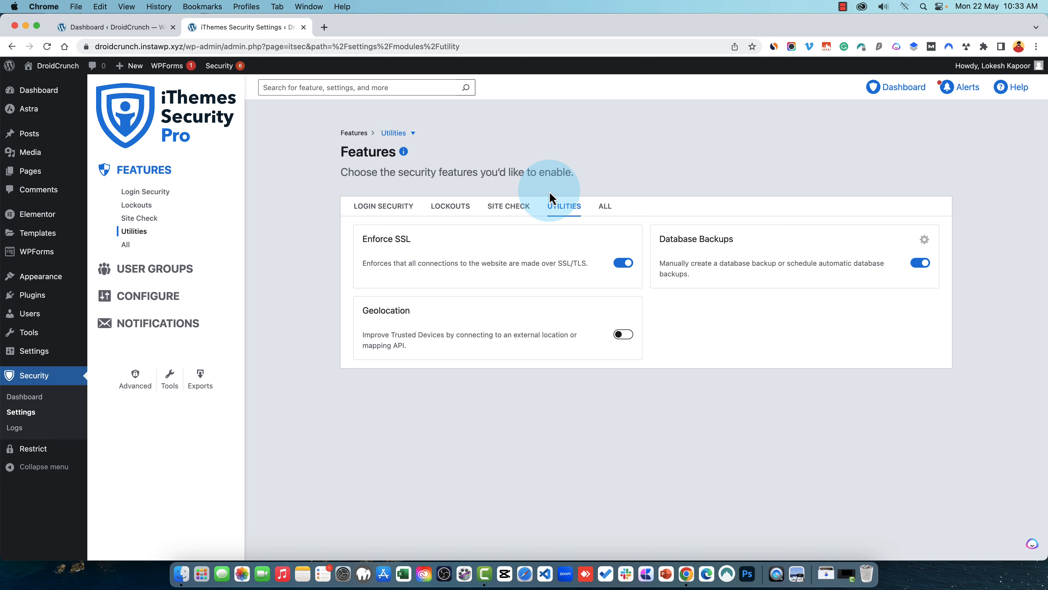
click(605, 206)
scroll(571, 360, down, 10)
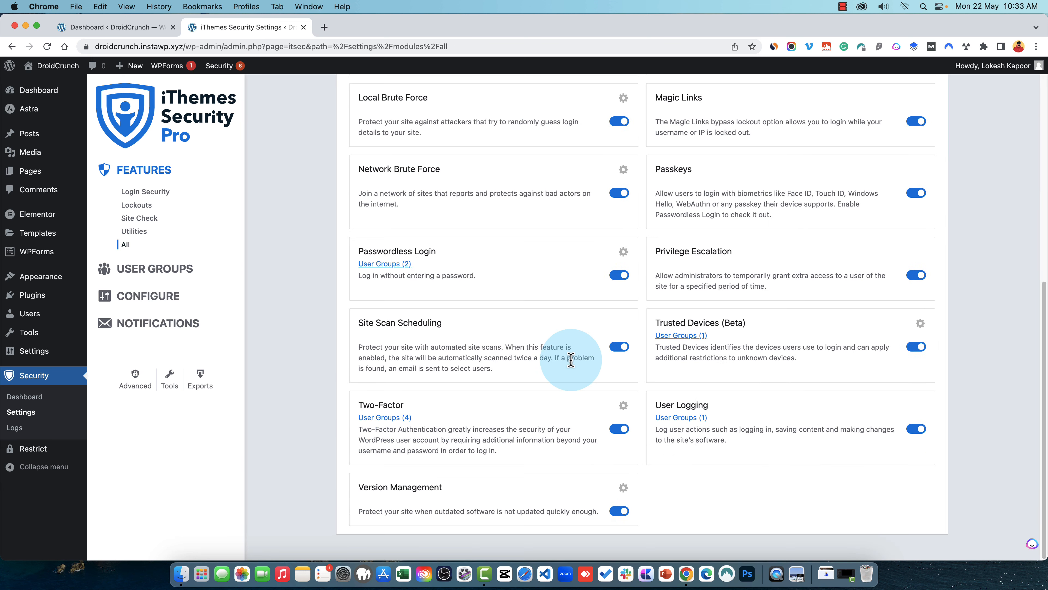
scroll(812, 484, up, 10)
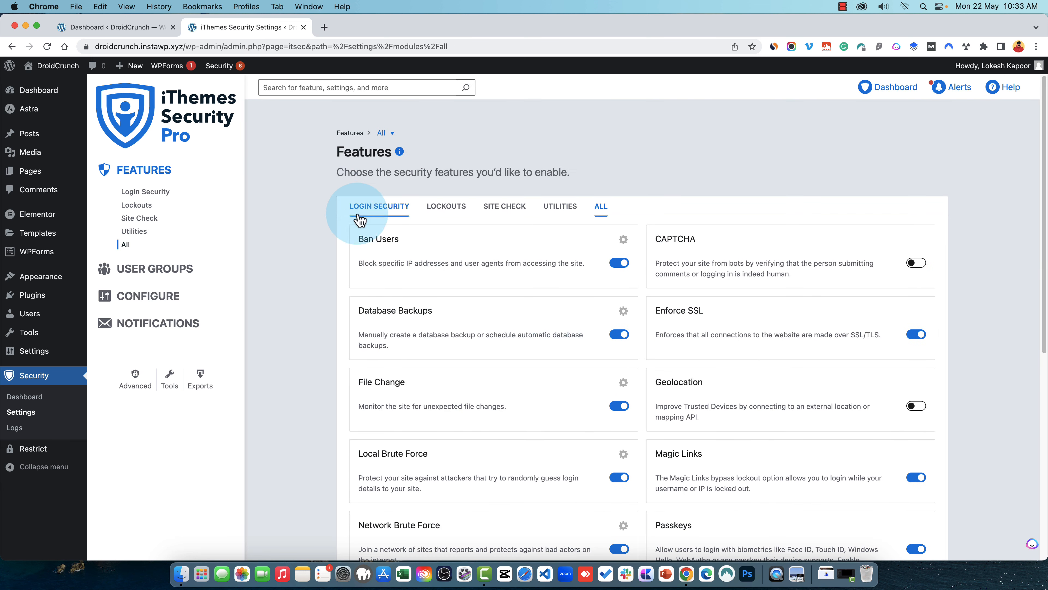
Open the Editors user group and enable the Strong Passwords requirement for it.
click(148, 272)
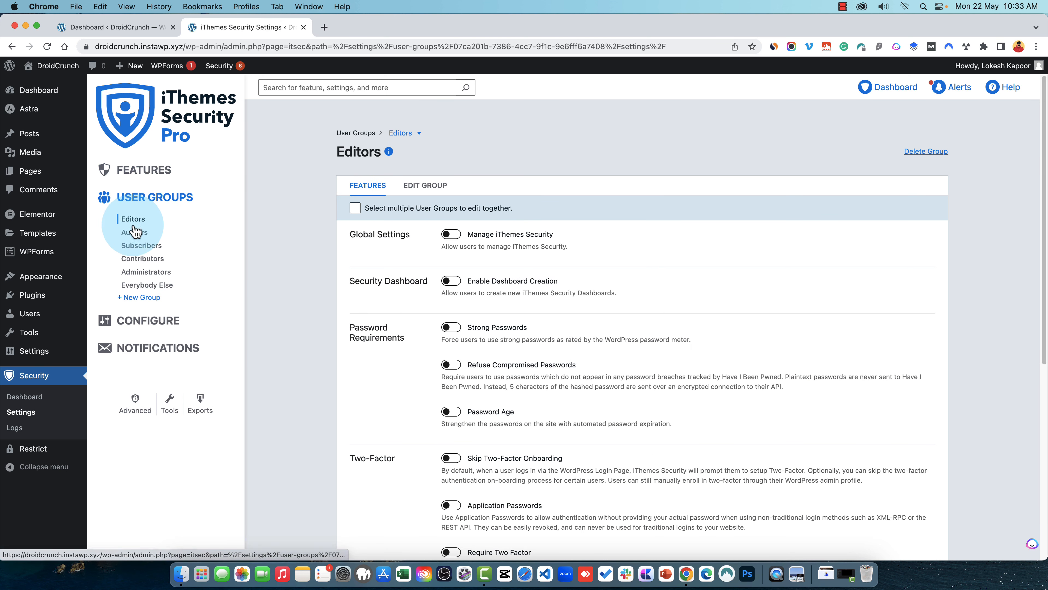
scroll(609, 267, down, 2)
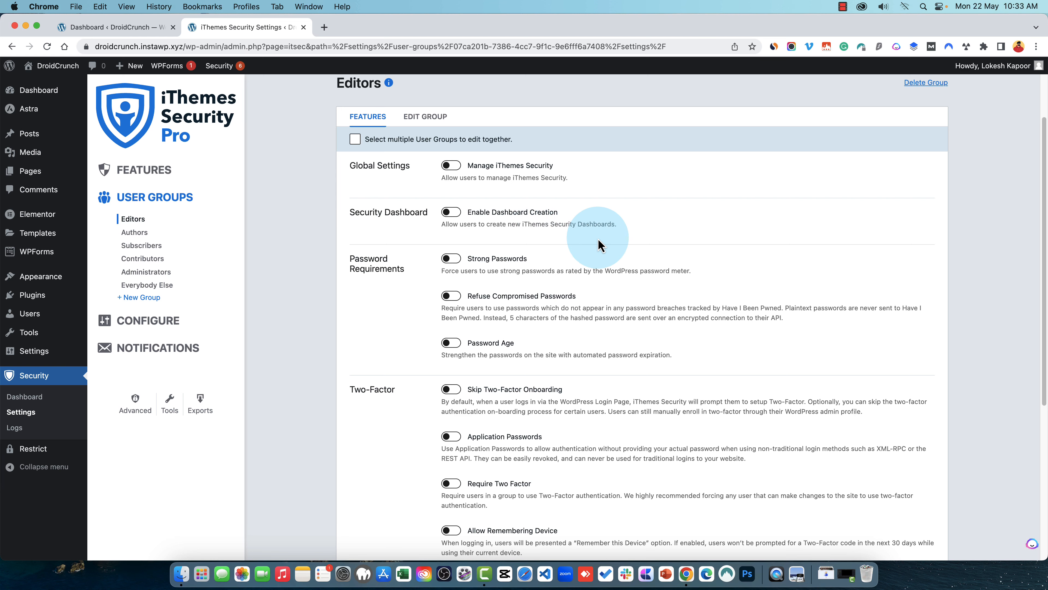
scroll(642, 238, down, 3)
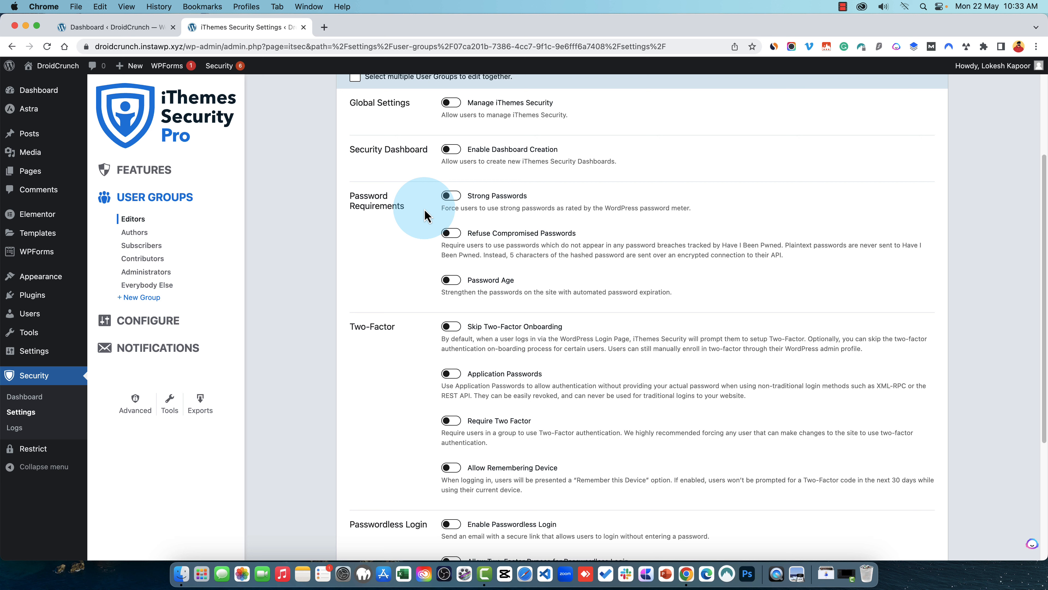
click(453, 197)
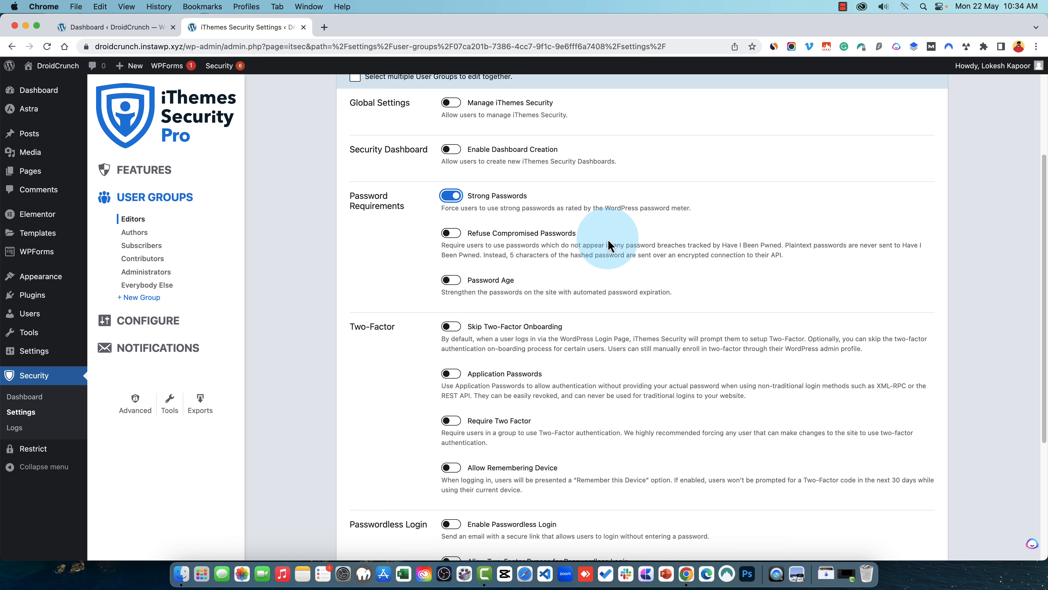
Enable the Require Two Factor option for the Editors user group.
scroll(810, 301, down, 1)
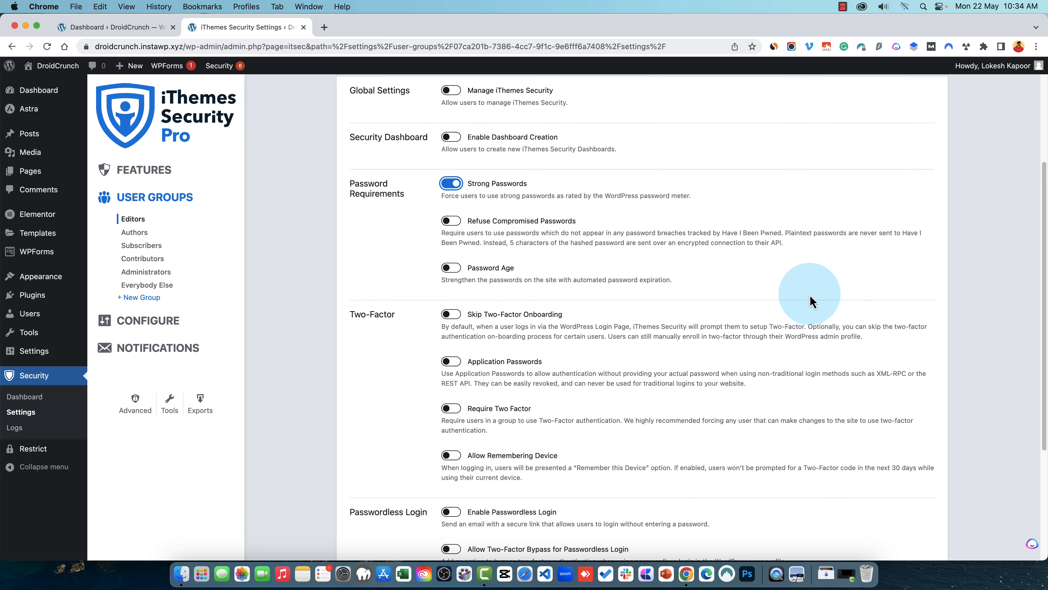
scroll(809, 301, down, 1)
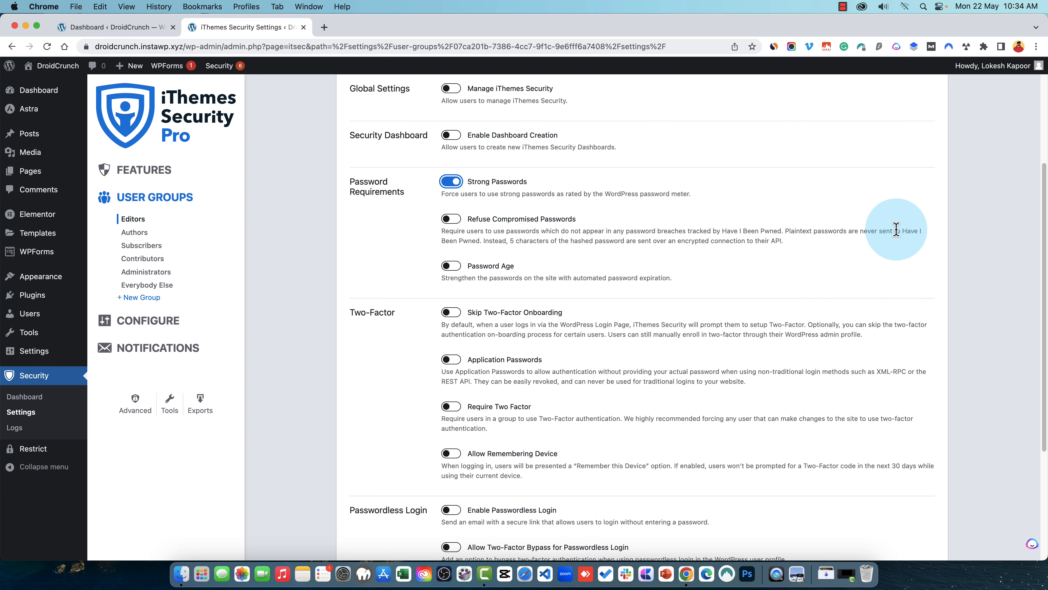
scroll(533, 346, down, 1)
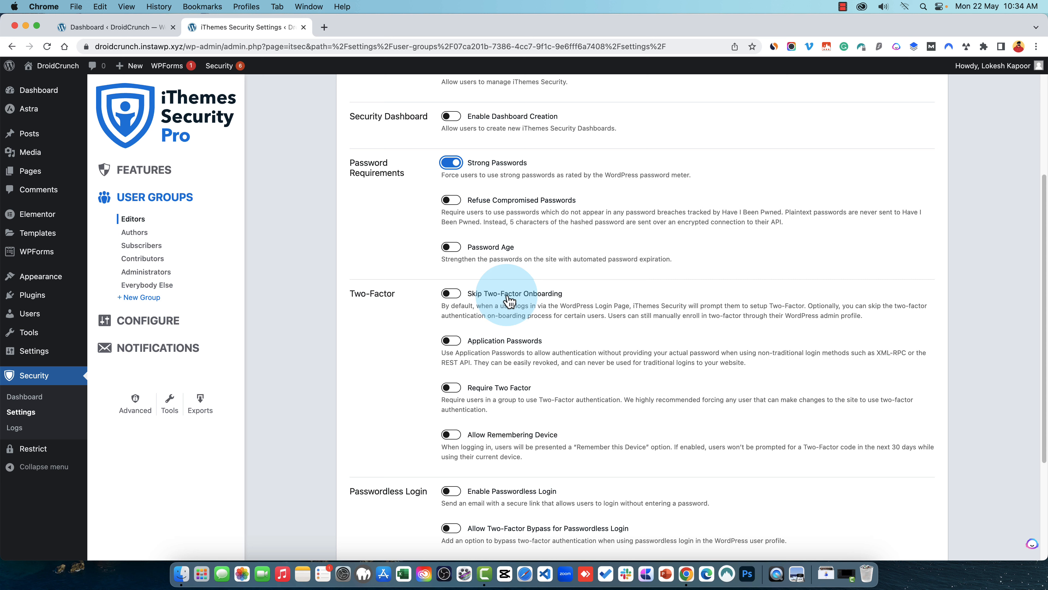
scroll(509, 299, down, 2)
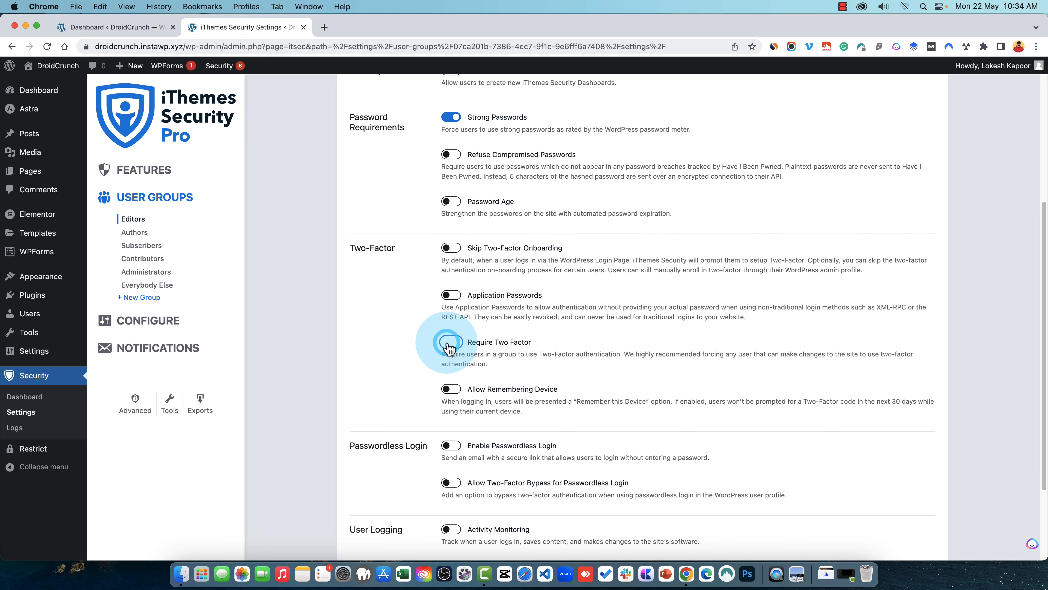
click(147, 227)
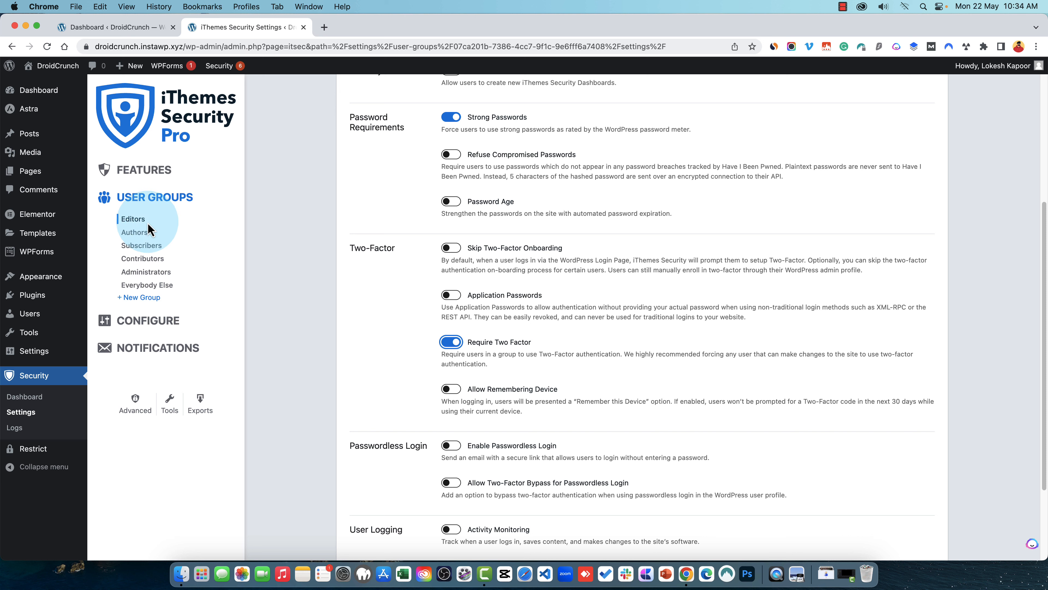
click(451, 341)
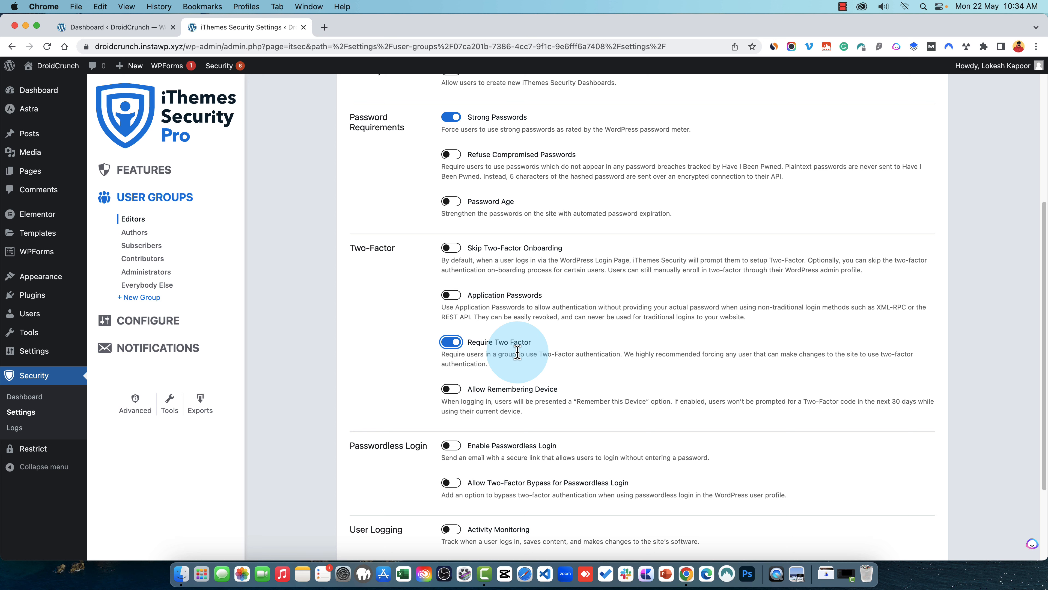
Look over the remaining Editors options for two-factor, passwordless login, user logging and trusted devices.
scroll(517, 352, down, 1)
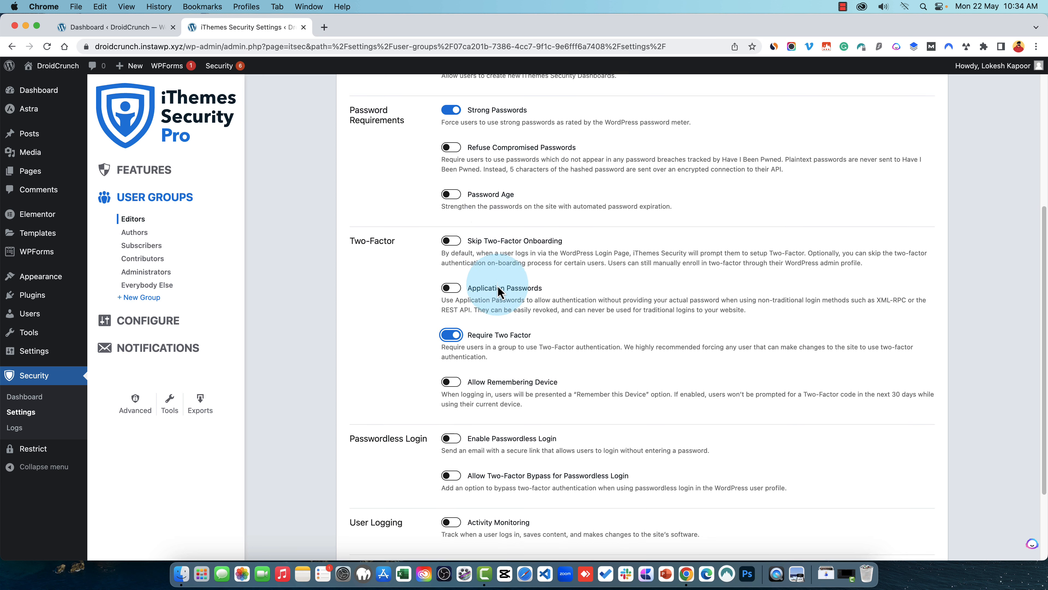
scroll(500, 291, down, 3)
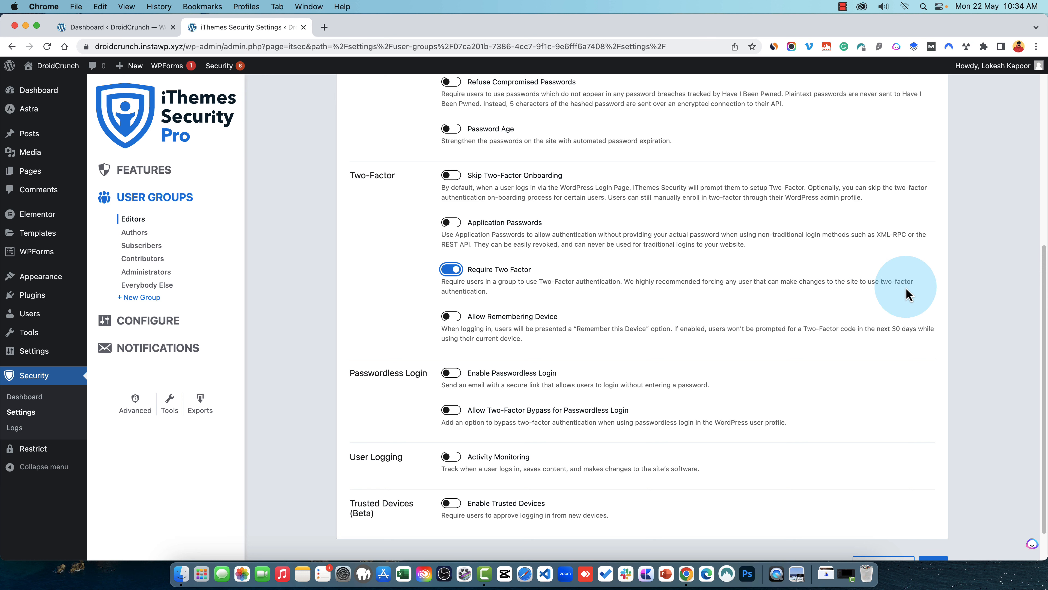
scroll(536, 297, down, 2)
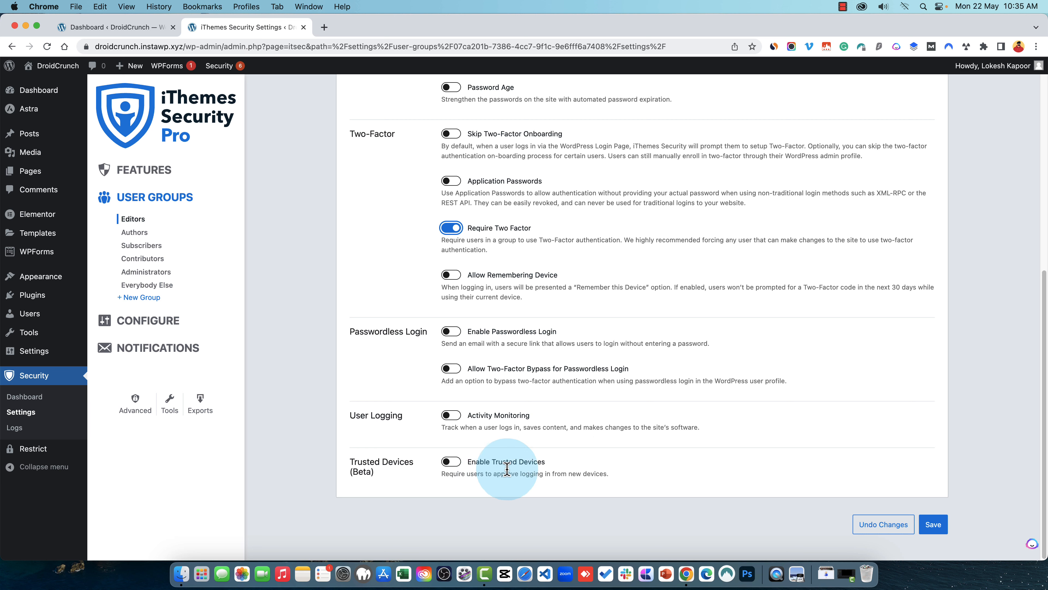
scroll(685, 433, up, 8)
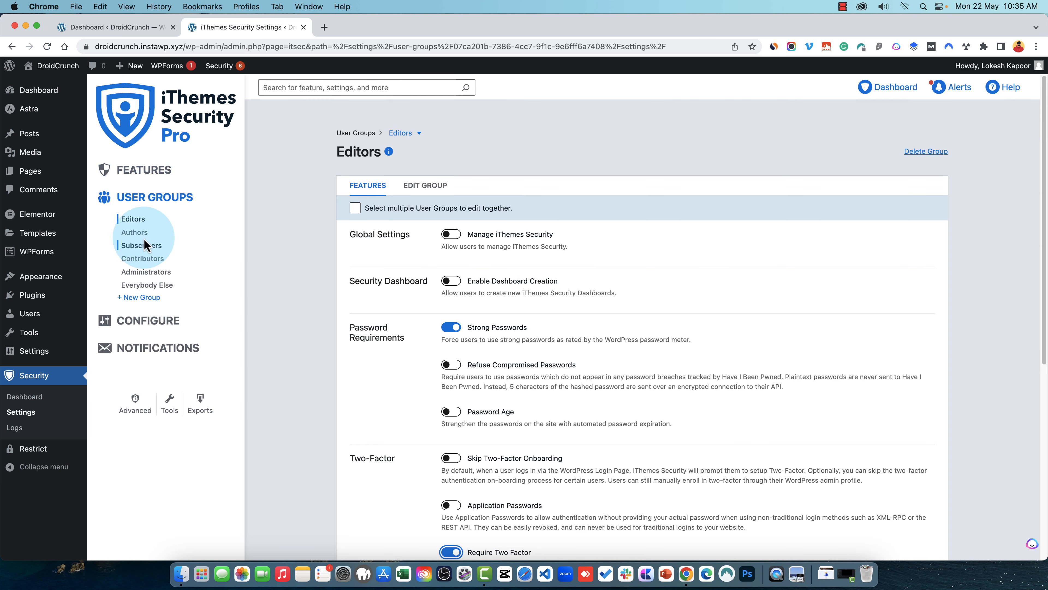
Look through the Authors, Subscribers and Contributors user groups, and examine all feature options of the Administrators group.
click(134, 232)
scroll(438, 269, down, 1)
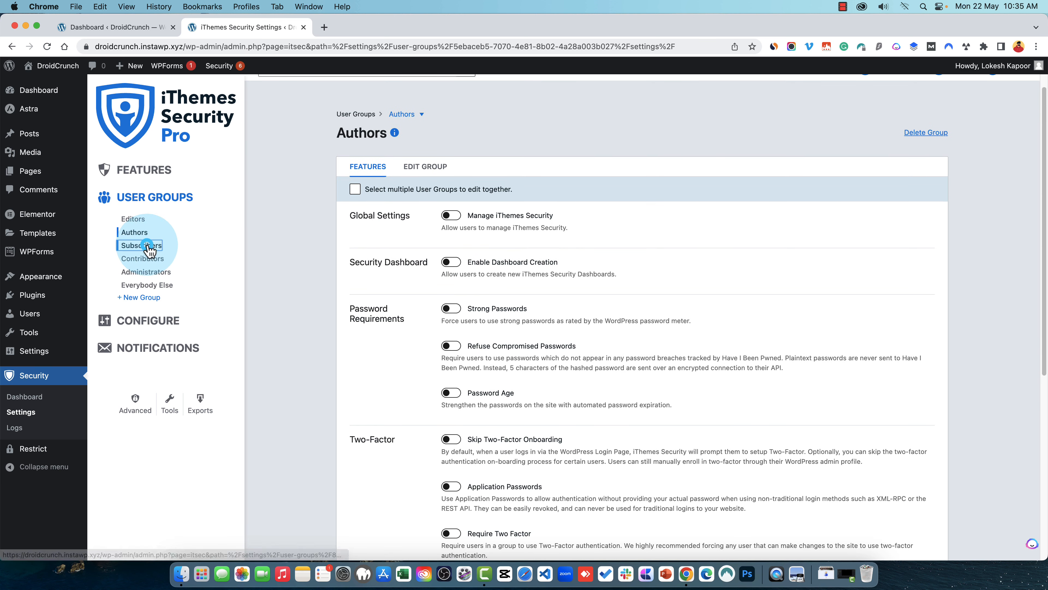
click(142, 245)
click(143, 258)
click(157, 273)
scroll(458, 291, down, 3)
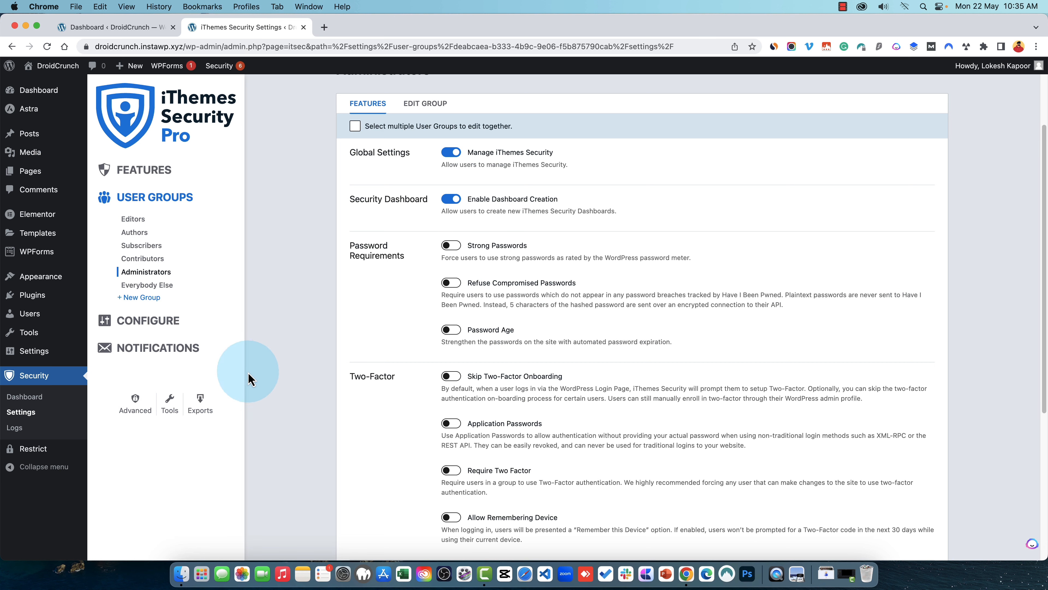
scroll(488, 281, down, 1)
scroll(488, 288, down, 2)
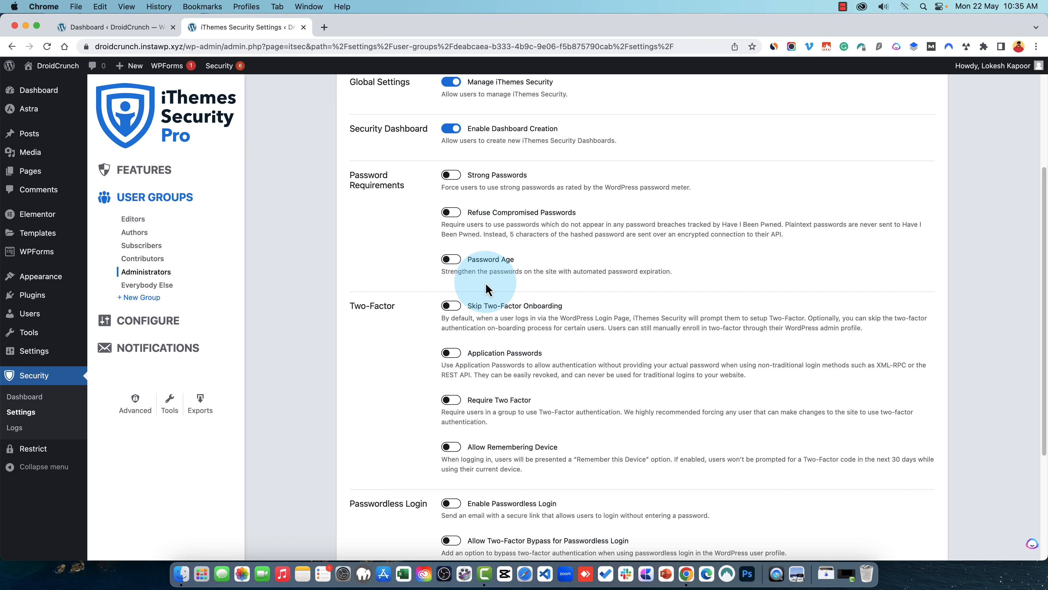
scroll(206, 288, down, 7)
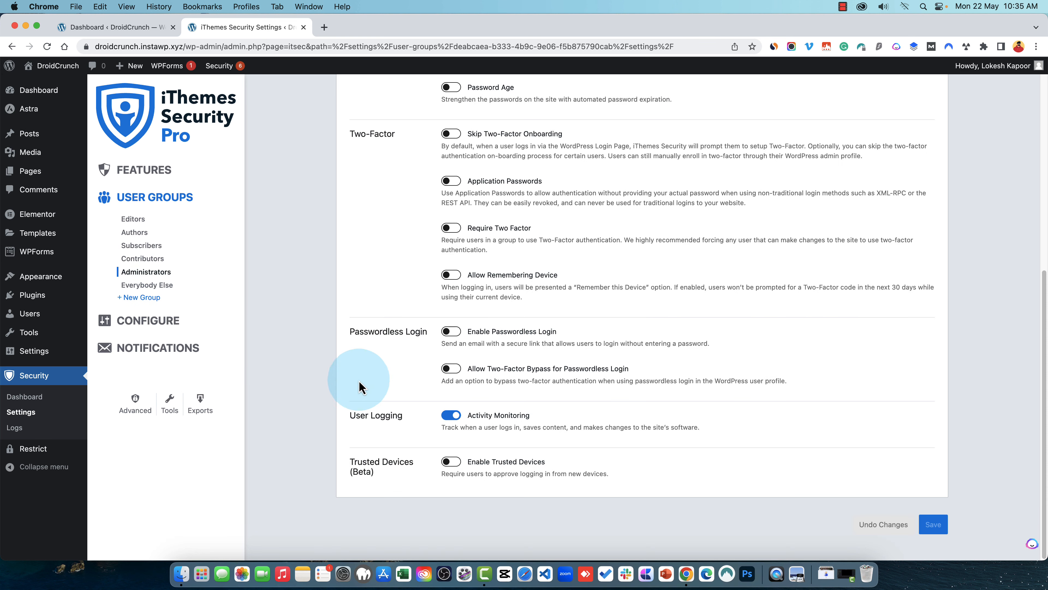
View the Global Settings configuration, check the Login Security features, and return to Global Settings to look further.
click(142, 322)
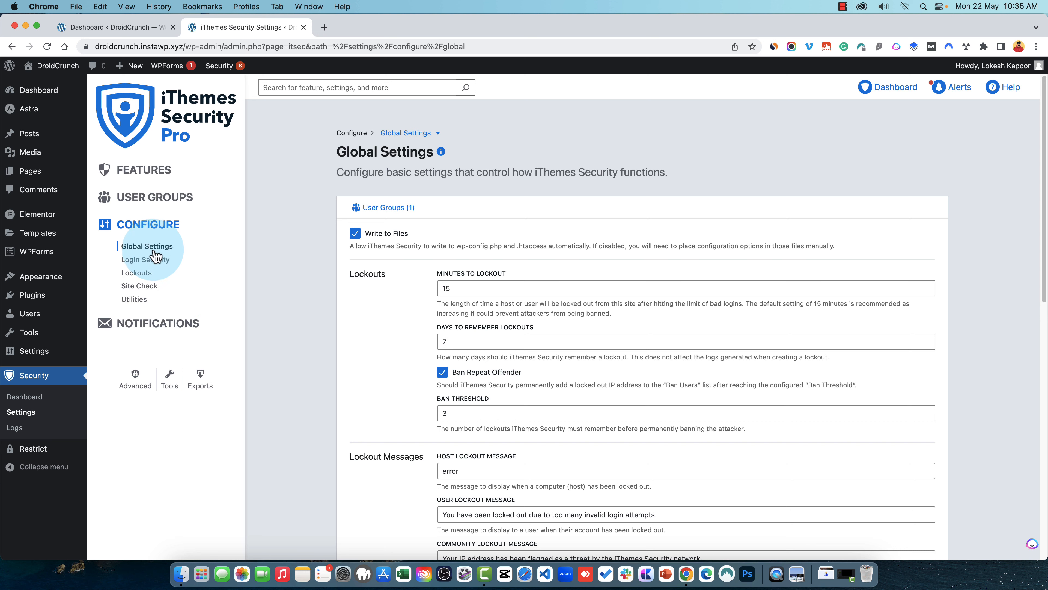
click(147, 180)
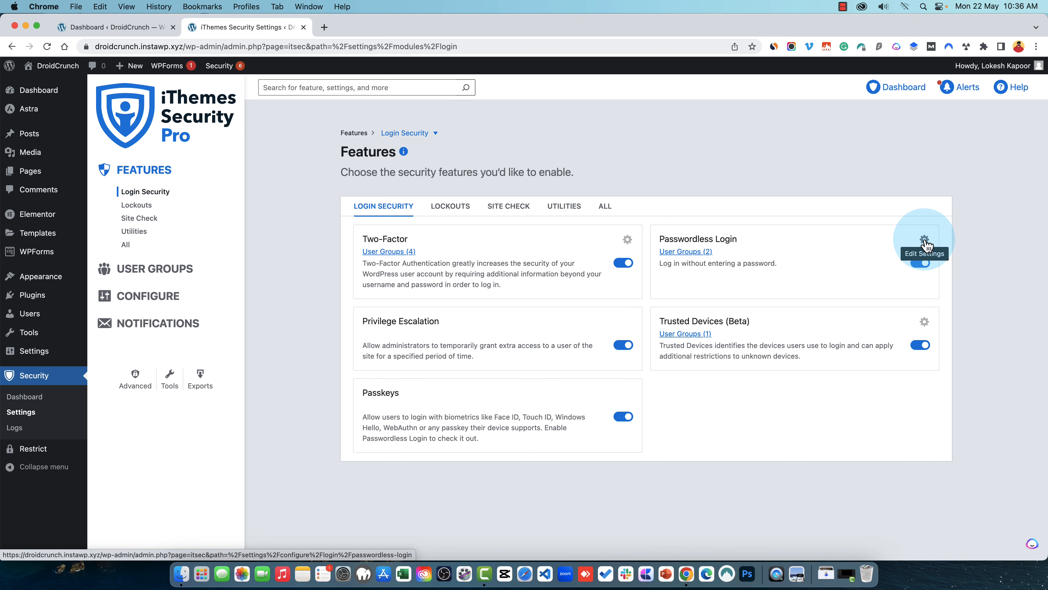
click(144, 296)
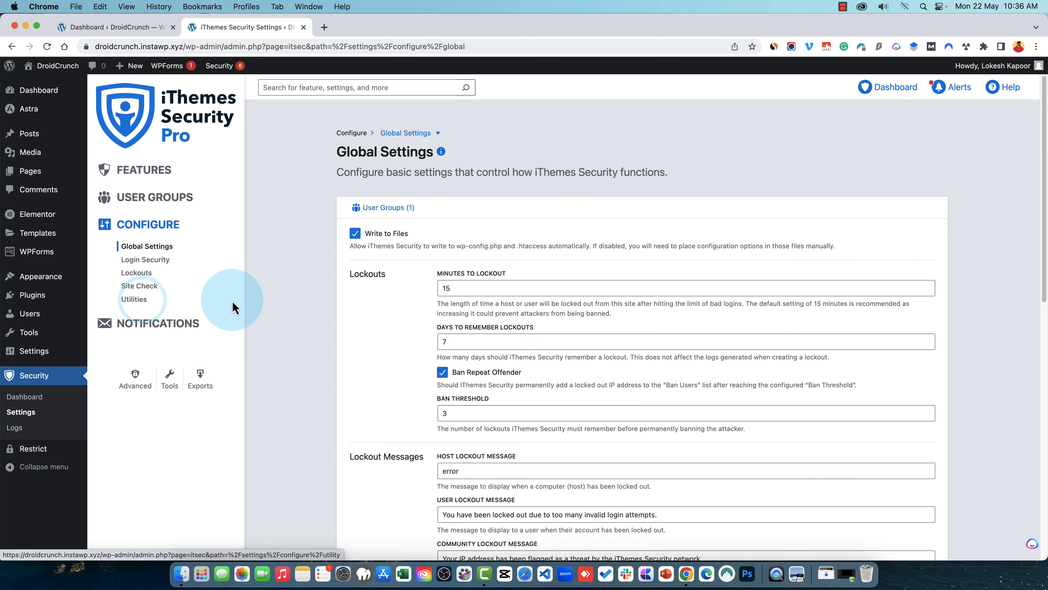
scroll(539, 358, down, 3)
Open the Security Digest notification and set its schedule to Weekly.
click(128, 327)
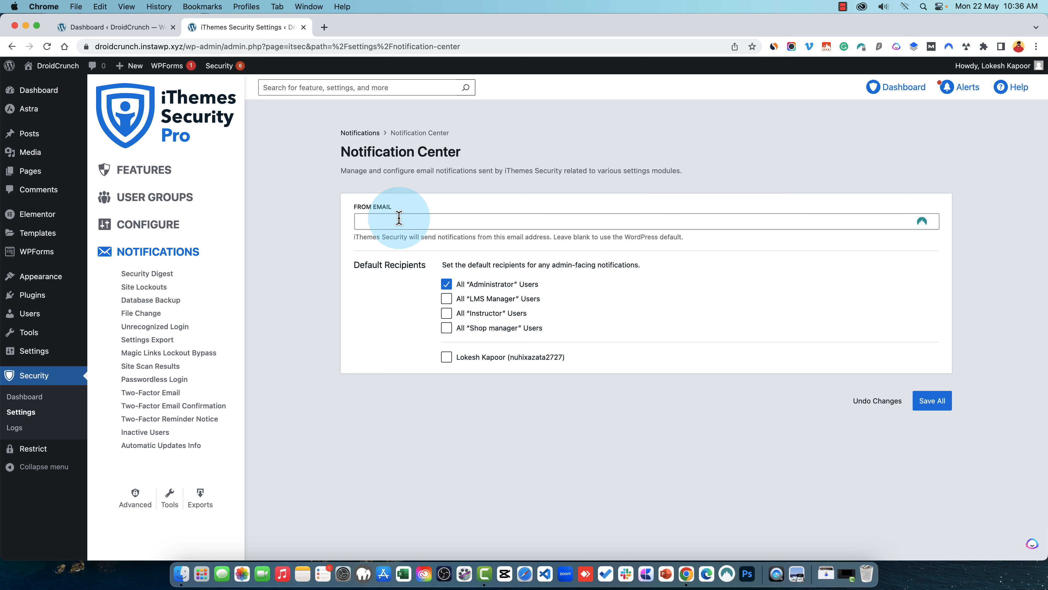
click(154, 283)
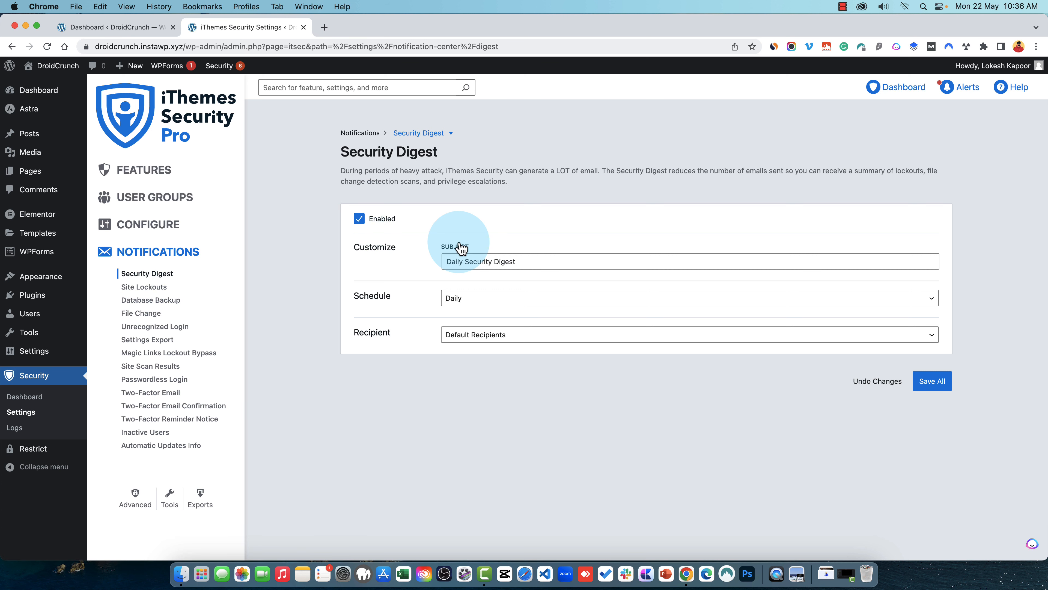
click(468, 299)
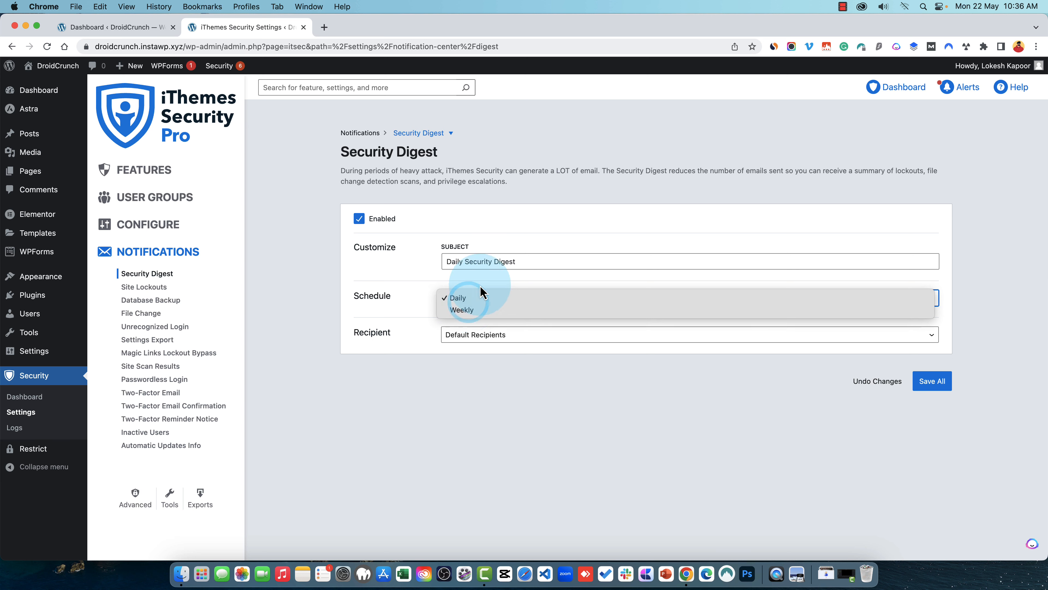
click(462, 310)
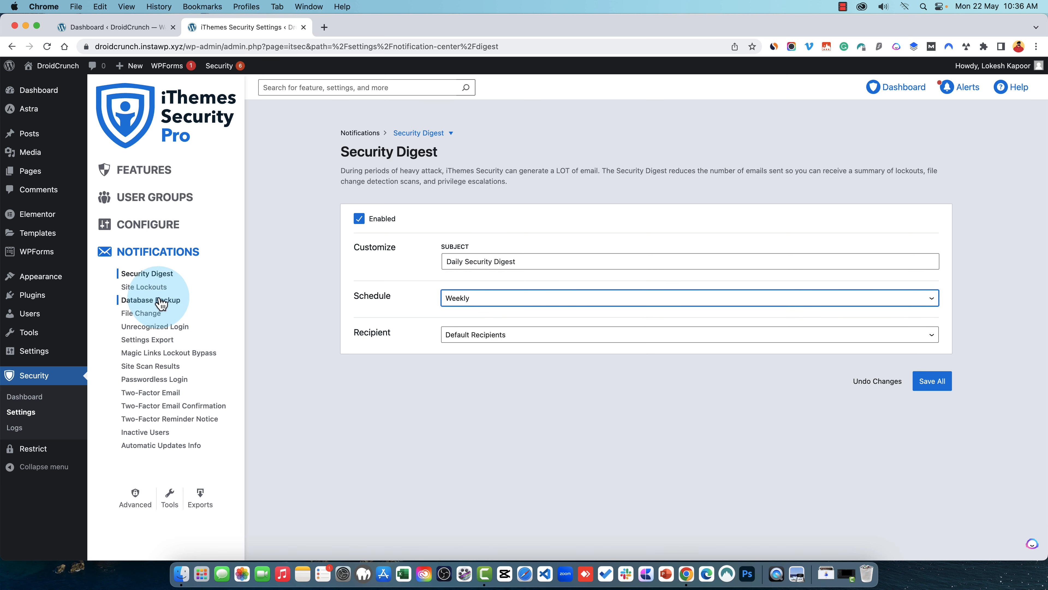
Disable the Site Lockouts notification and save all notification settings.
click(159, 287)
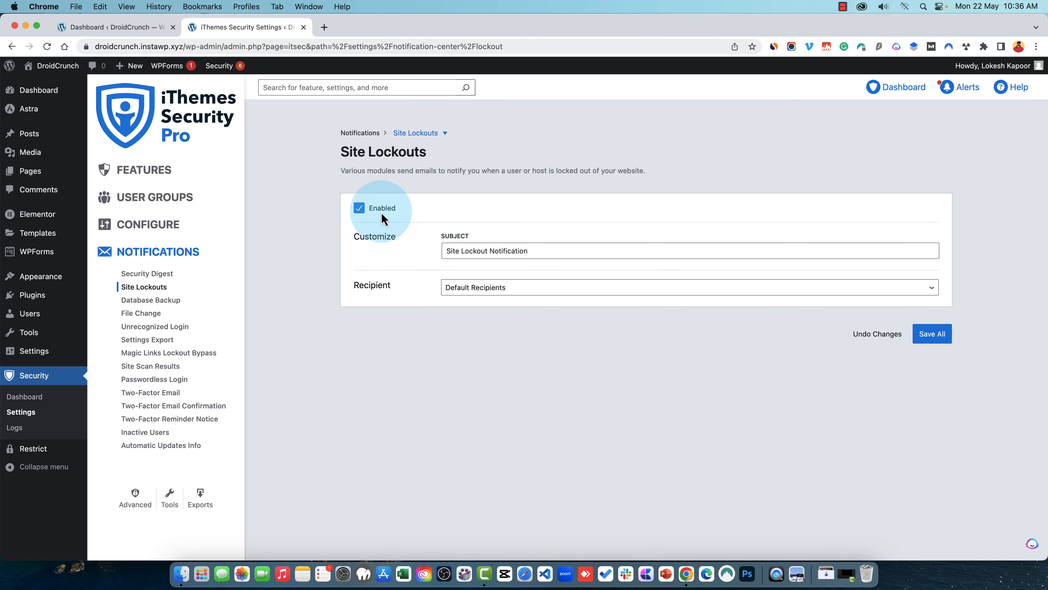
click(354, 204)
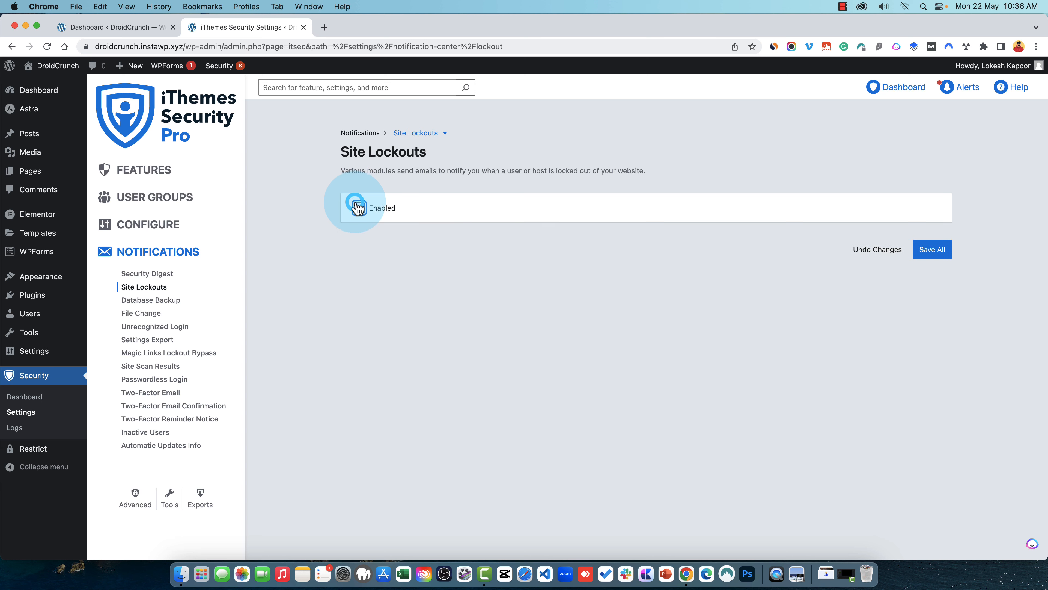
click(948, 251)
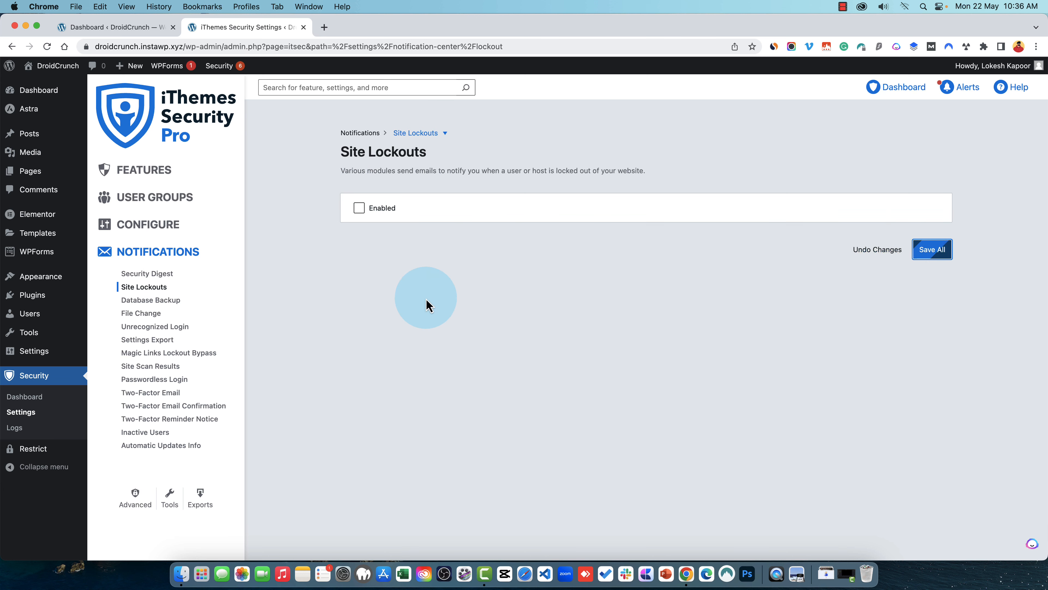
Review the Database Backup, File Change, Unrecognized Login, Settings Export, Magic Links Lockout Bypass and Site Scan Results notifications.
click(136, 300)
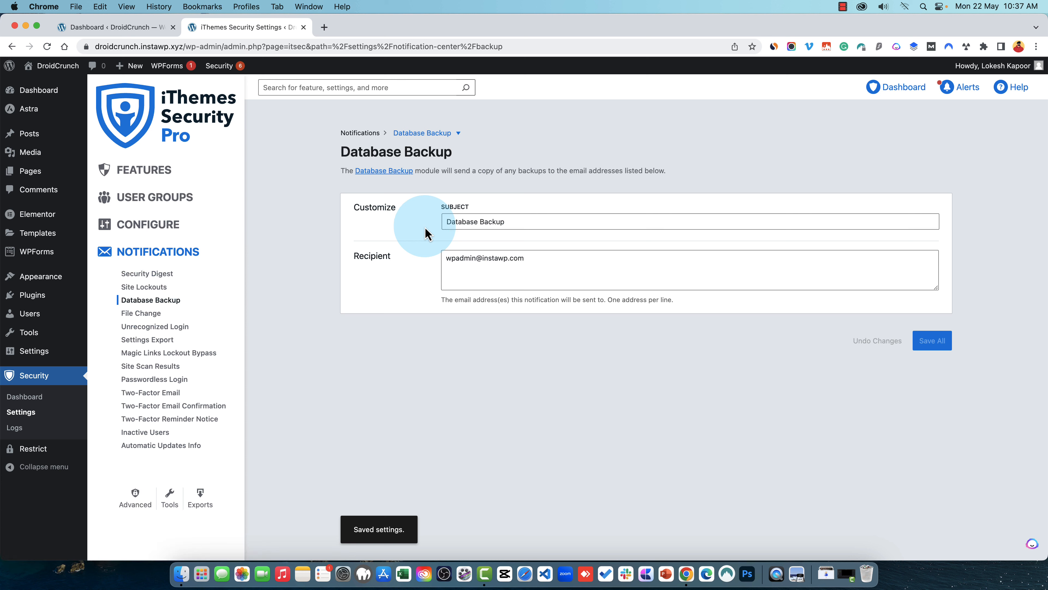
click(137, 314)
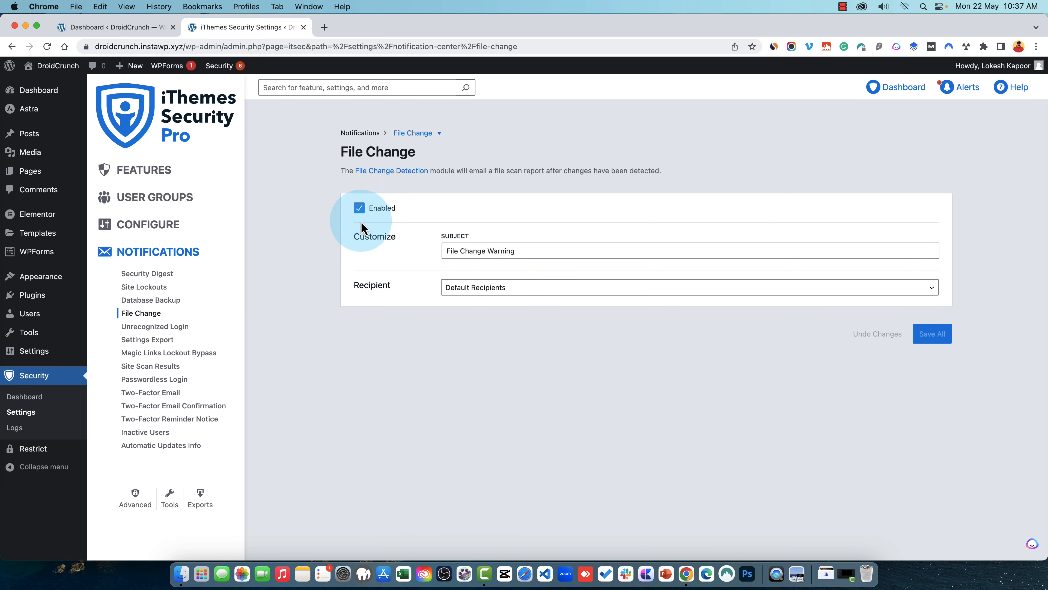
click(159, 326)
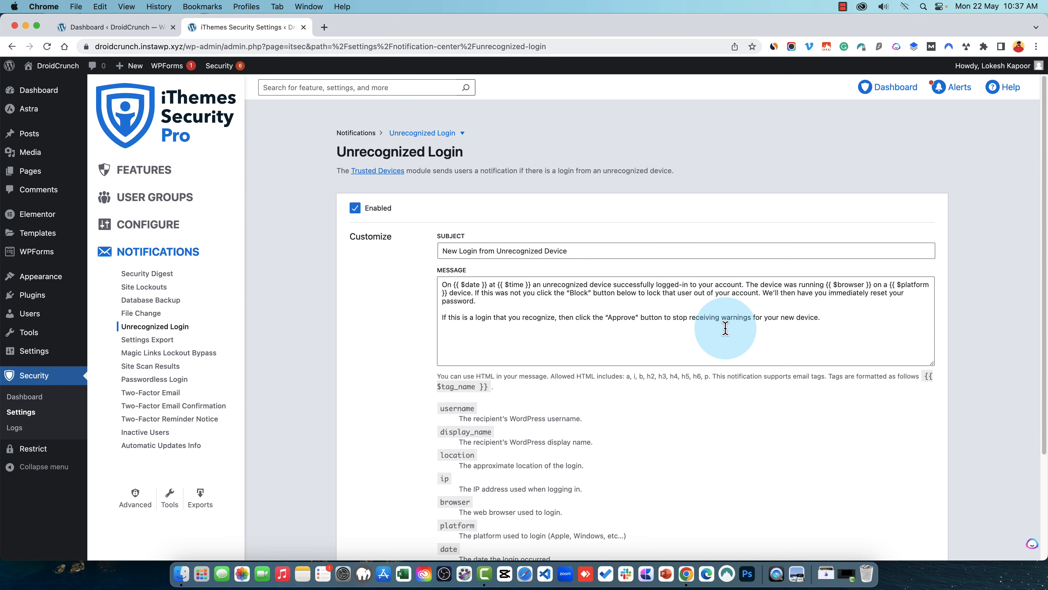
scroll(725, 327, down, 1)
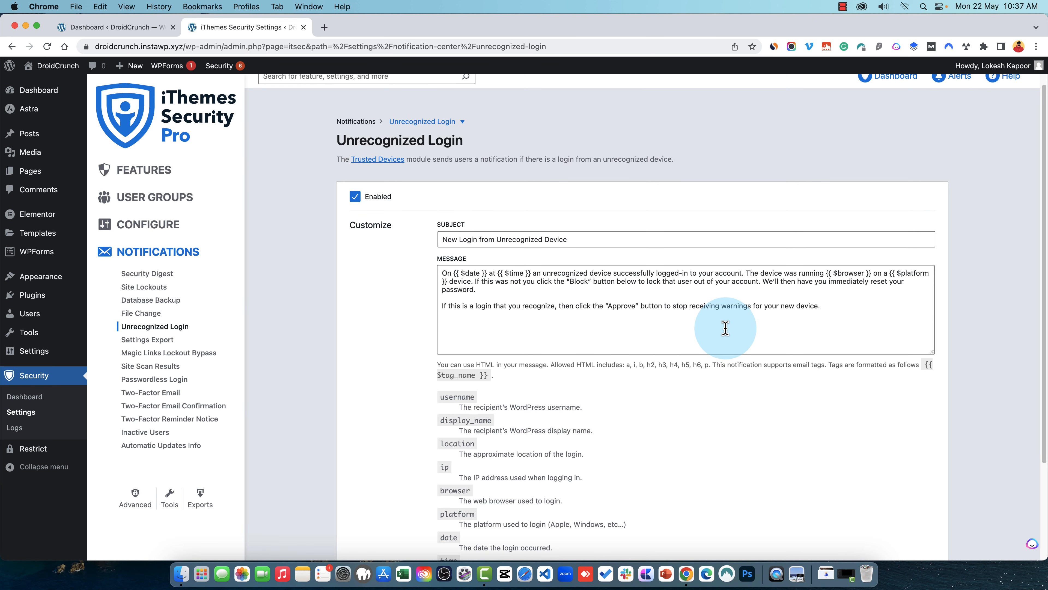
click(138, 341)
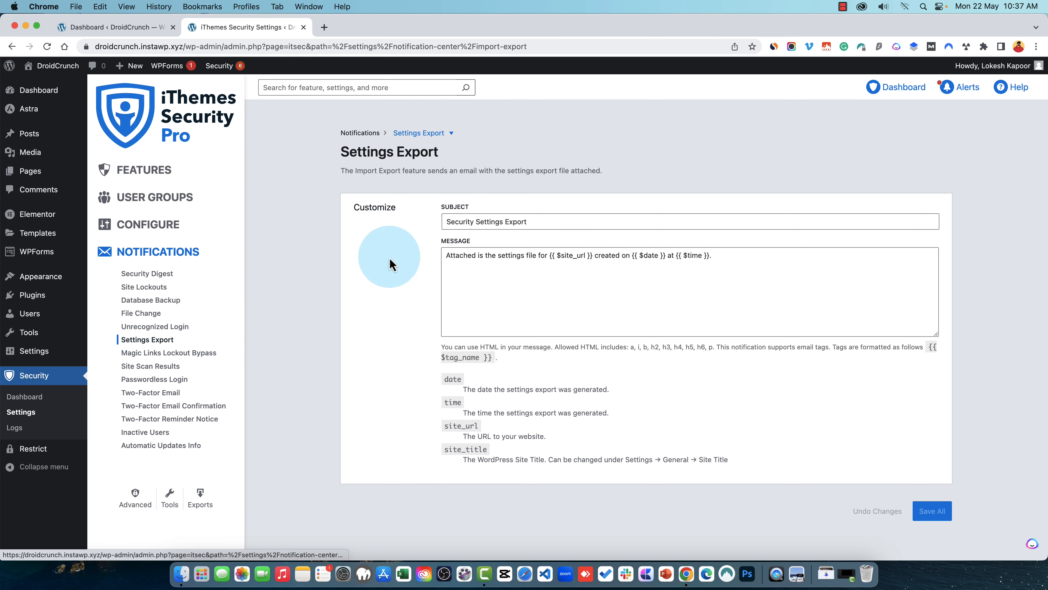
click(177, 353)
click(178, 367)
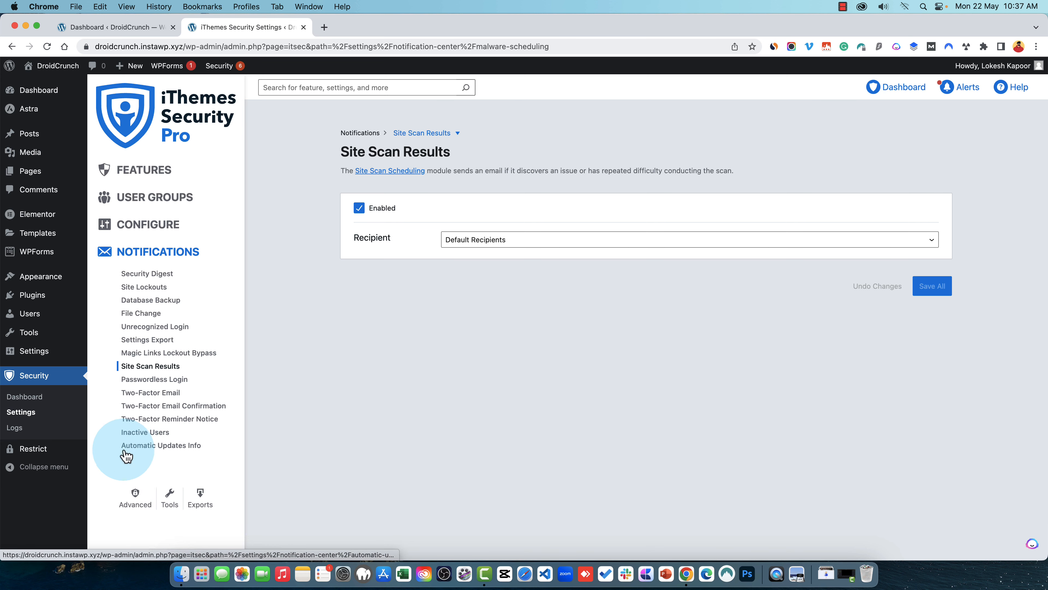
Start a new security settings export and examine what its Features, User Groups, Security Dashboard and Settings sections include.
click(200, 495)
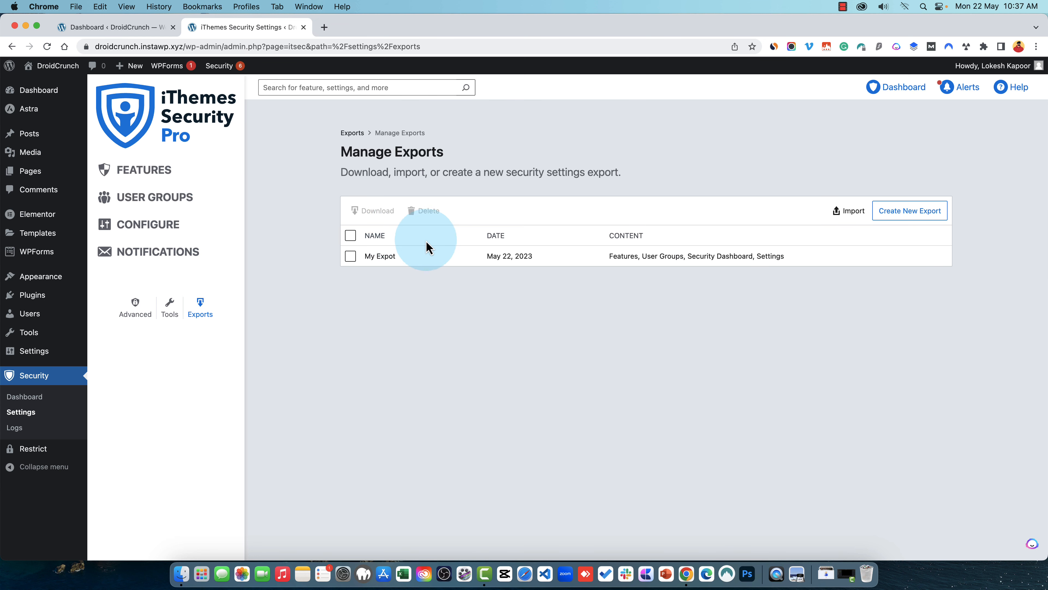
click(934, 212)
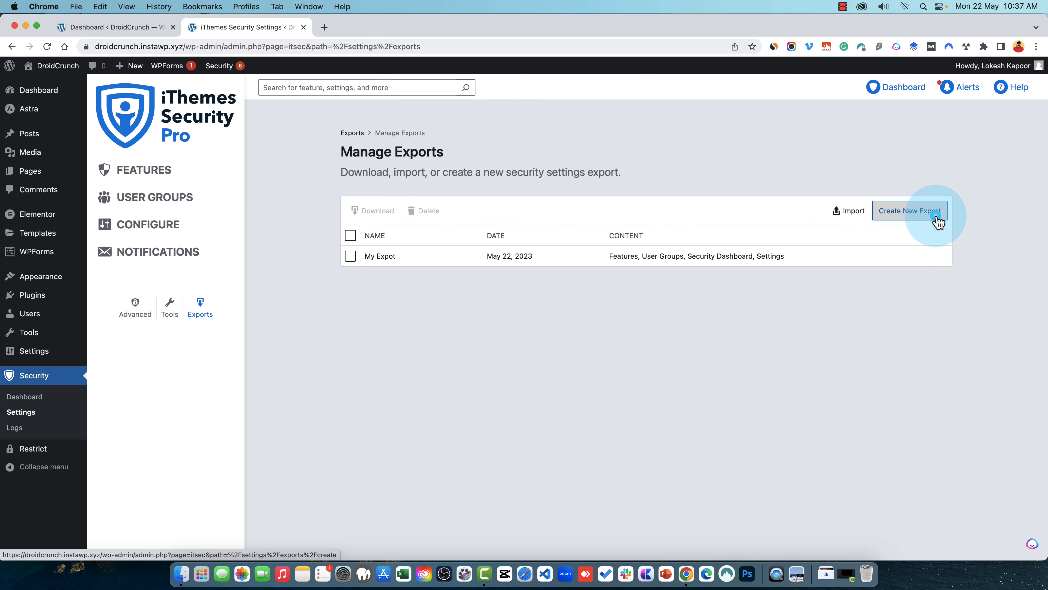
click(376, 238)
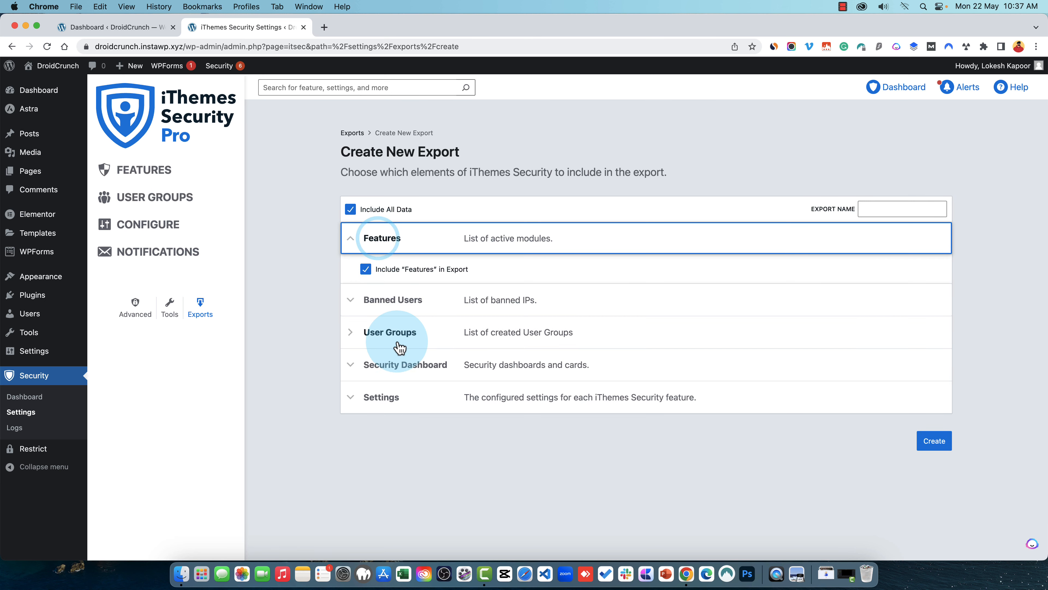
click(392, 309)
click(404, 364)
click(405, 395)
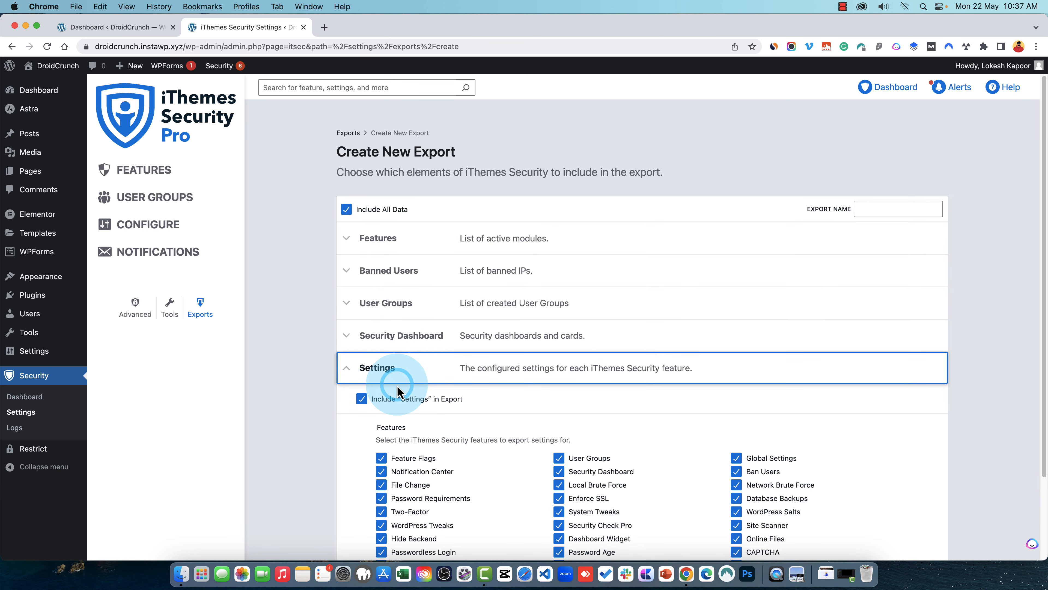
scroll(429, 374, down, 3)
scroll(408, 382, up, 3)
click(407, 378)
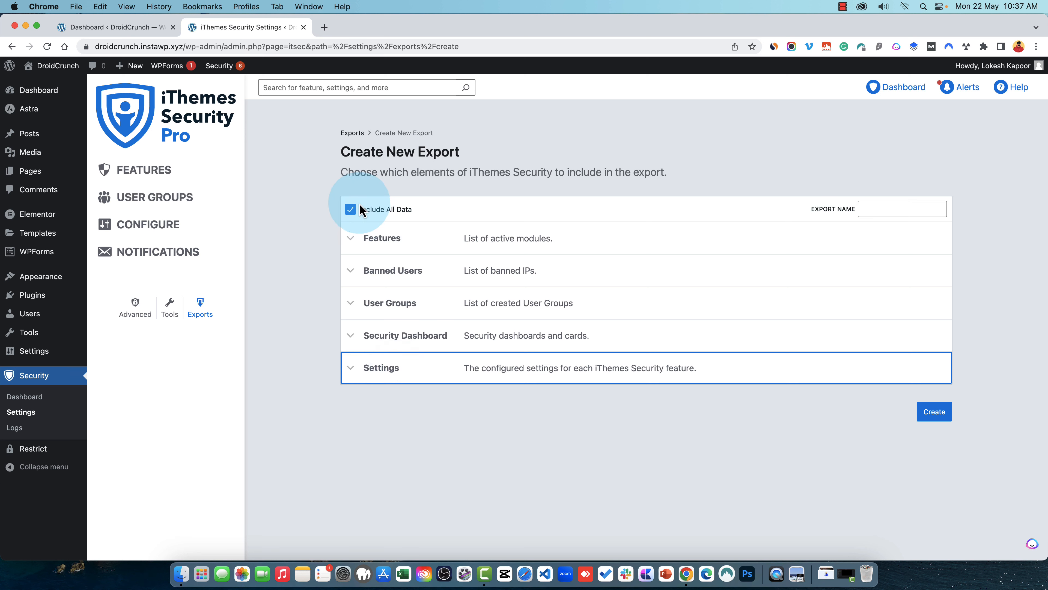
Create a settings export named "DC iThemes Settings" with all data included, and return to the exports list.
click(899, 210)
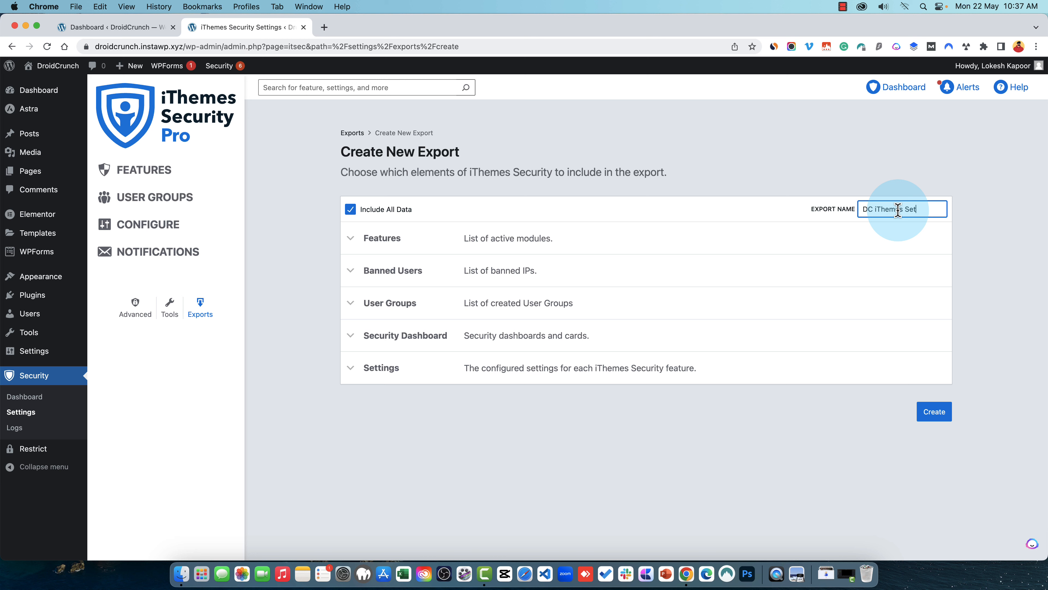
click(935, 408)
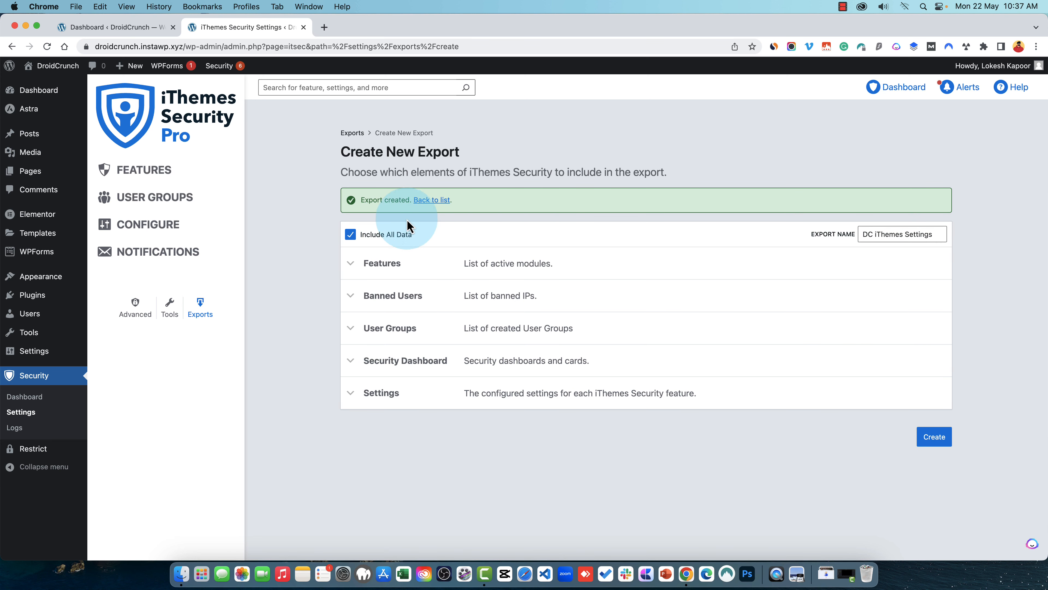
click(433, 200)
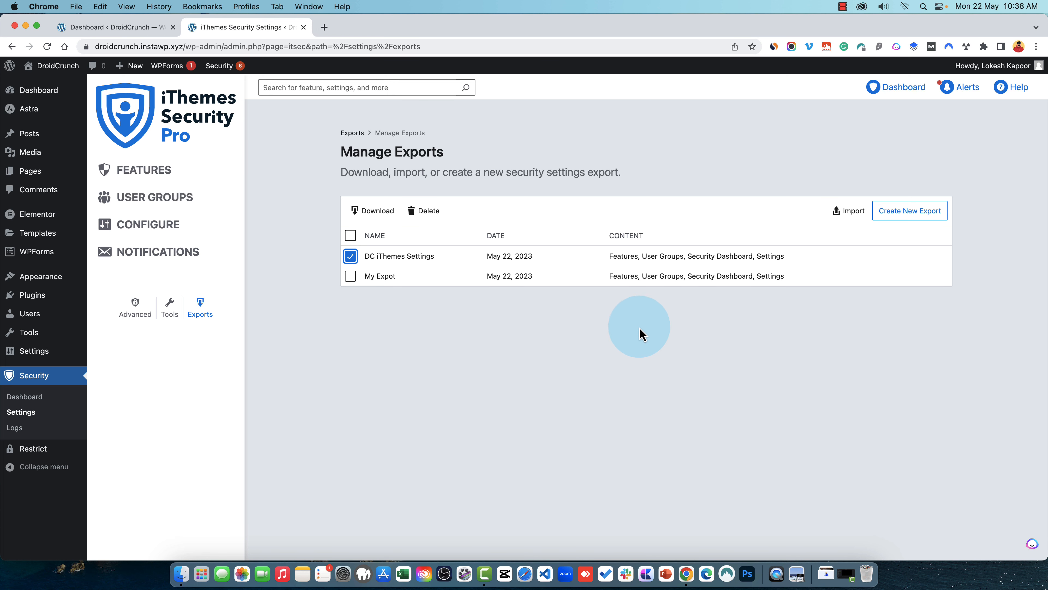
View the settings import options and the export file upload selection, cancelling without choosing a file.
click(842, 212)
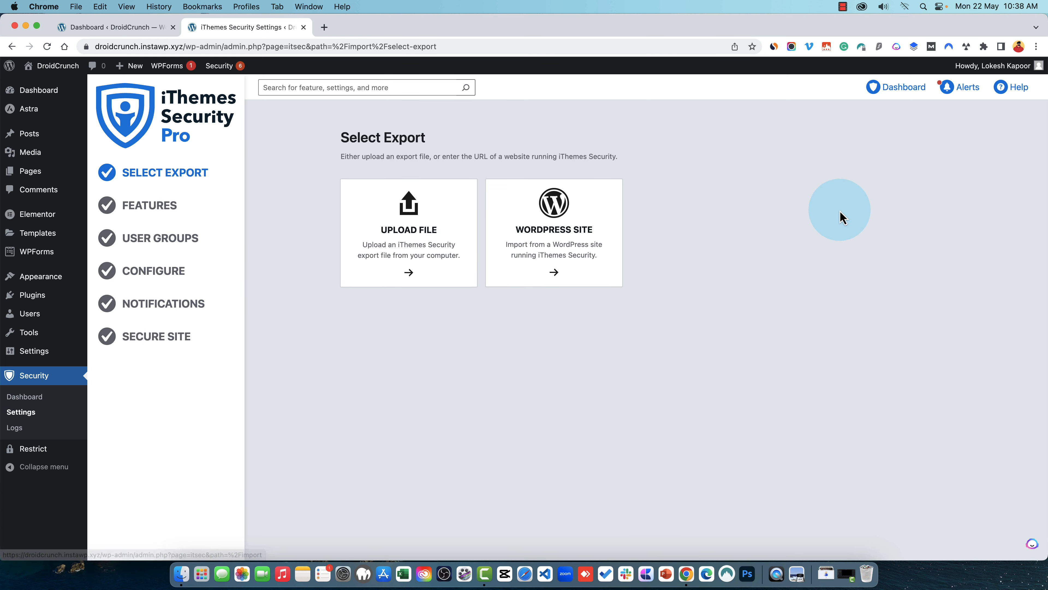
click(392, 250)
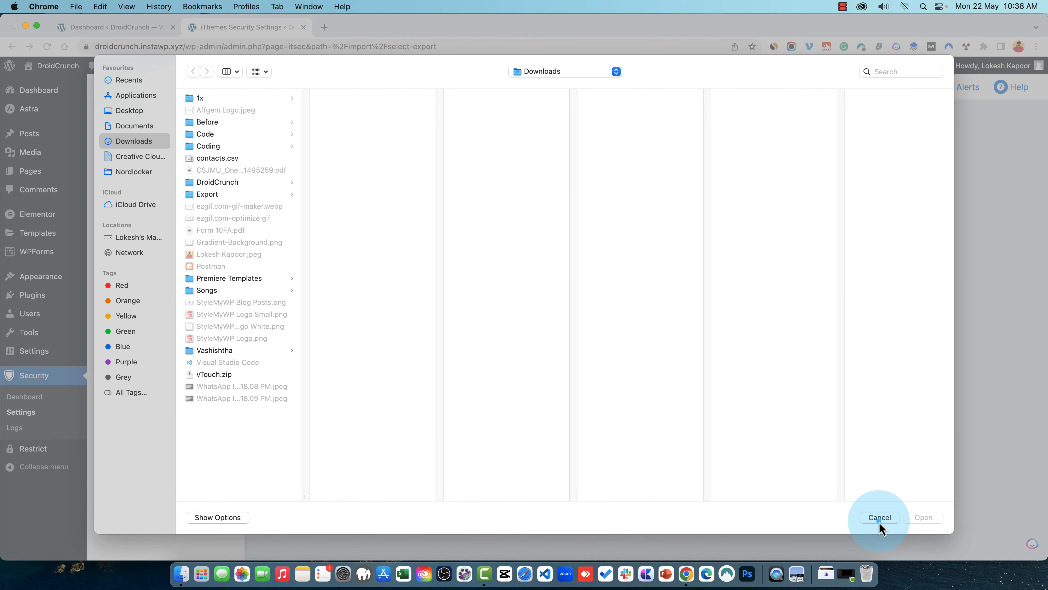
click(879, 518)
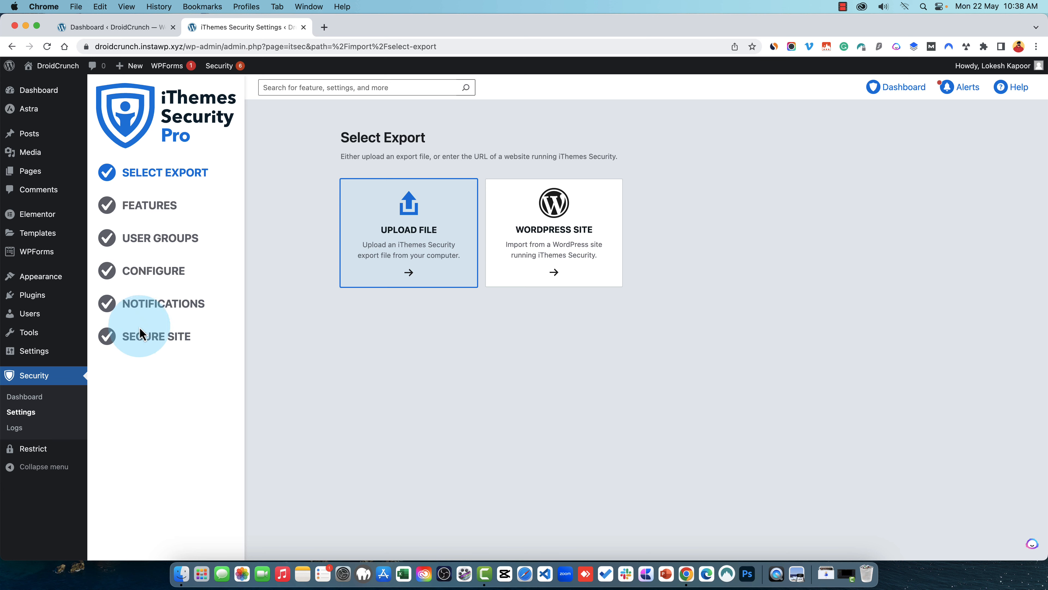
Open the Security Dashboard and set the Site Scans card's date range to 7 Days.
click(41, 411)
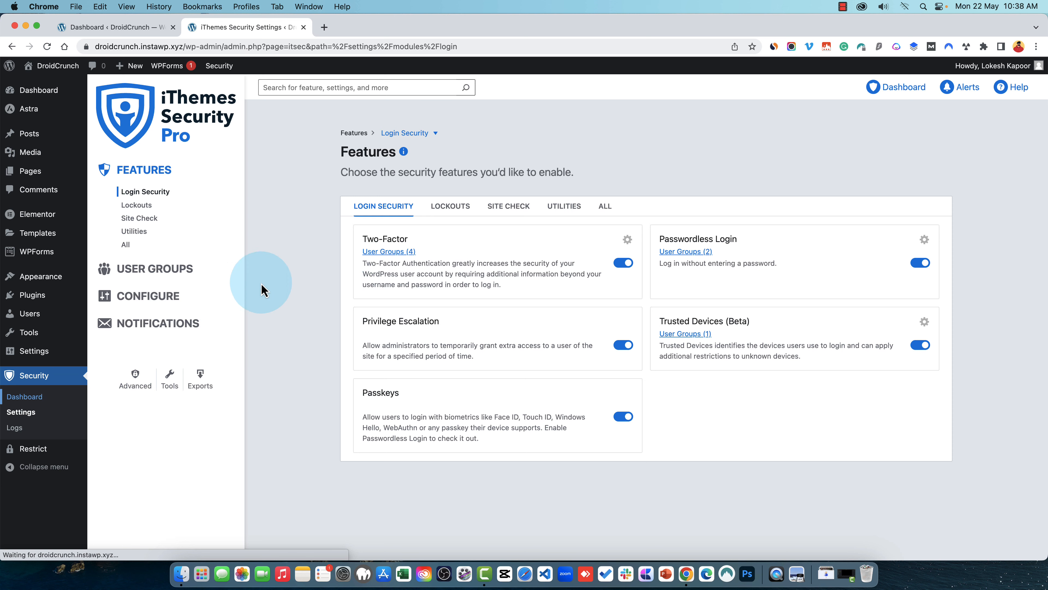
key(super+bracketleft)
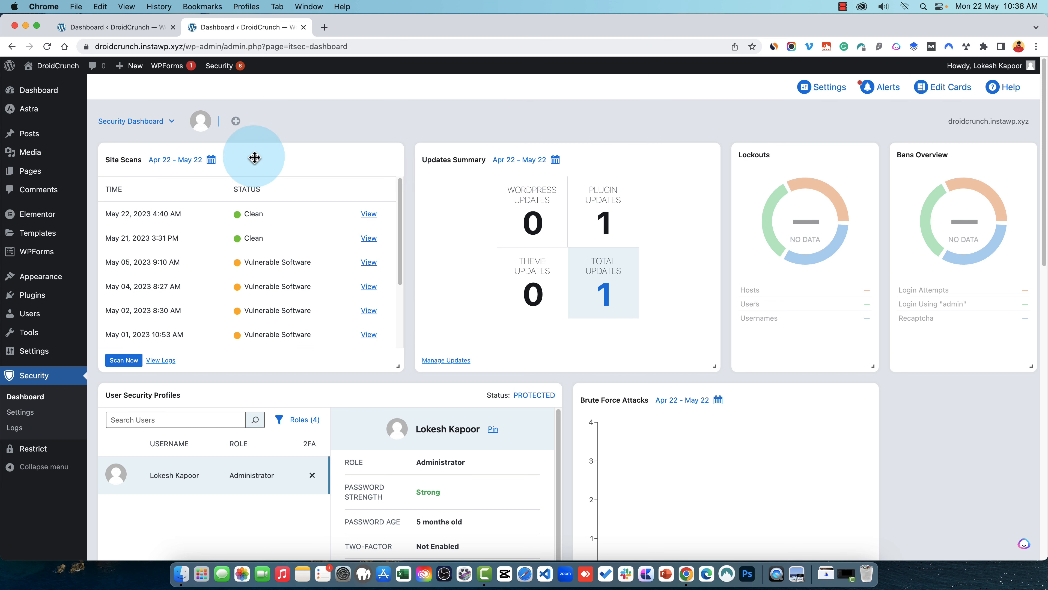
click(180, 159)
click(539, 307)
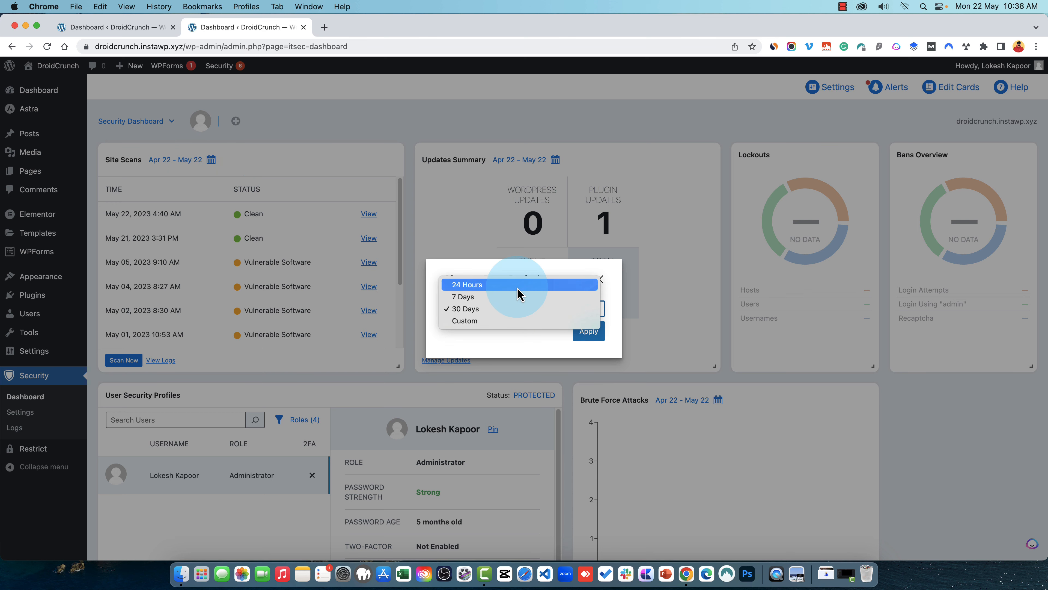
click(514, 296)
click(586, 330)
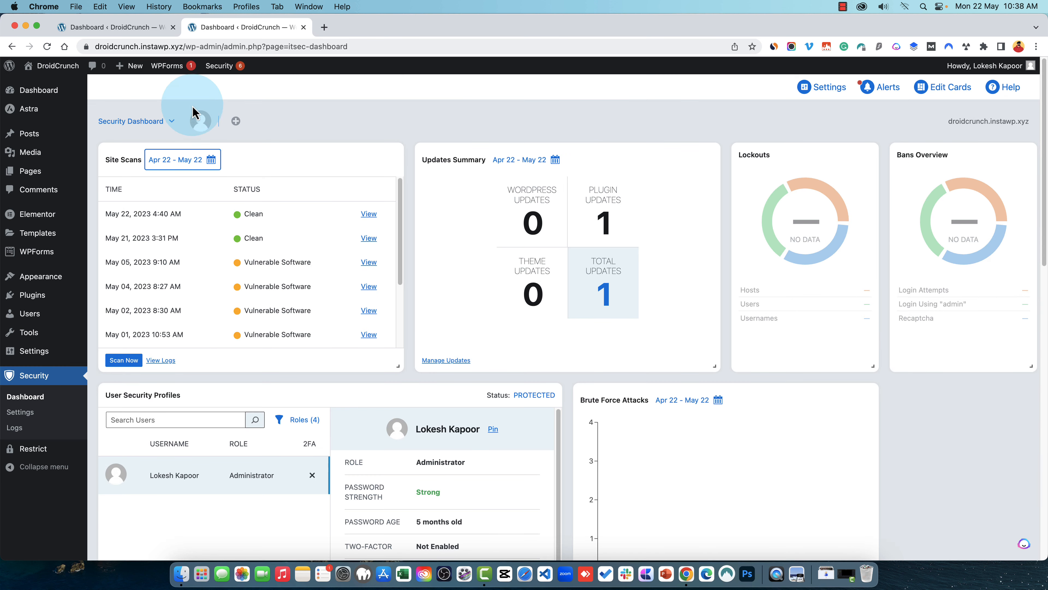
Examine the dashboard cards, including User Security Profiles, Brute Force Attacks, Banned Users, Database Backups and Trusted Devices.
scroll(248, 256, down, 10)
scroll(264, 267, up, 10)
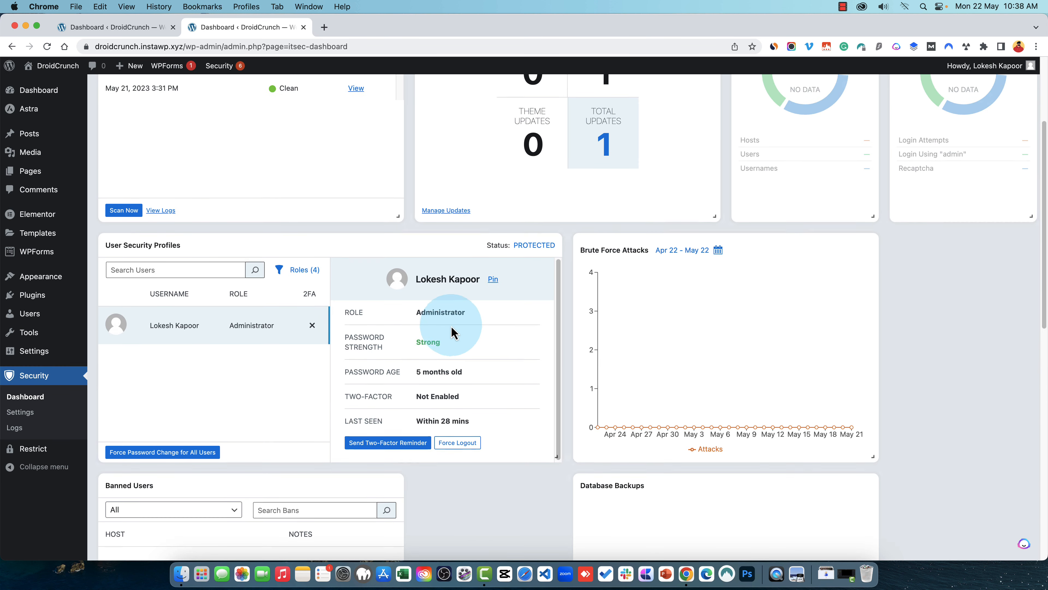
scroll(451, 328, up, 5)
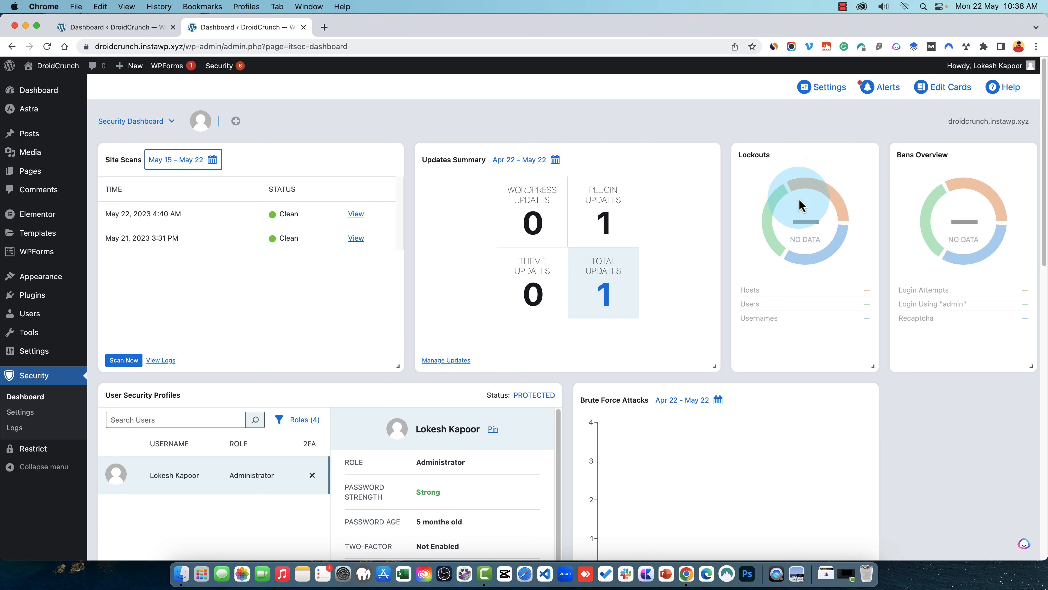
scroll(912, 356, down, 5)
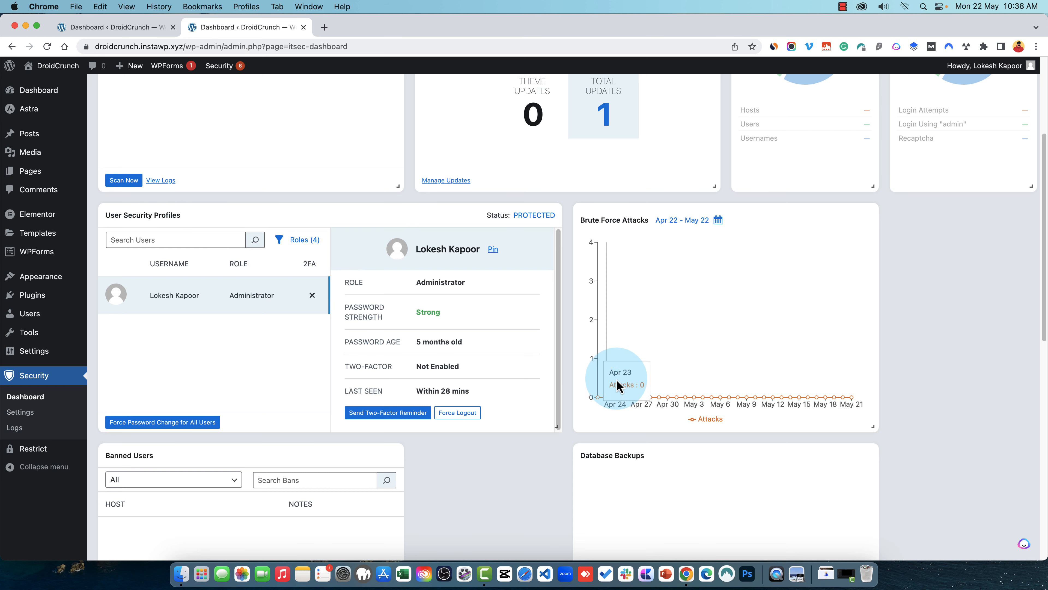
scroll(631, 371, down, 1)
mouse_move(674, 399)
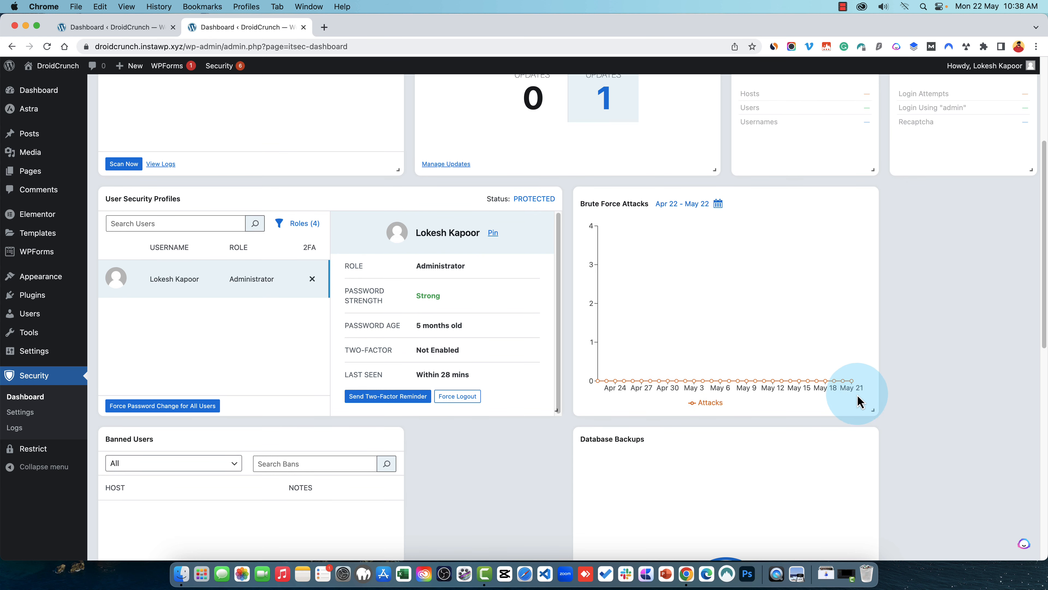
scroll(862, 401, down, 10)
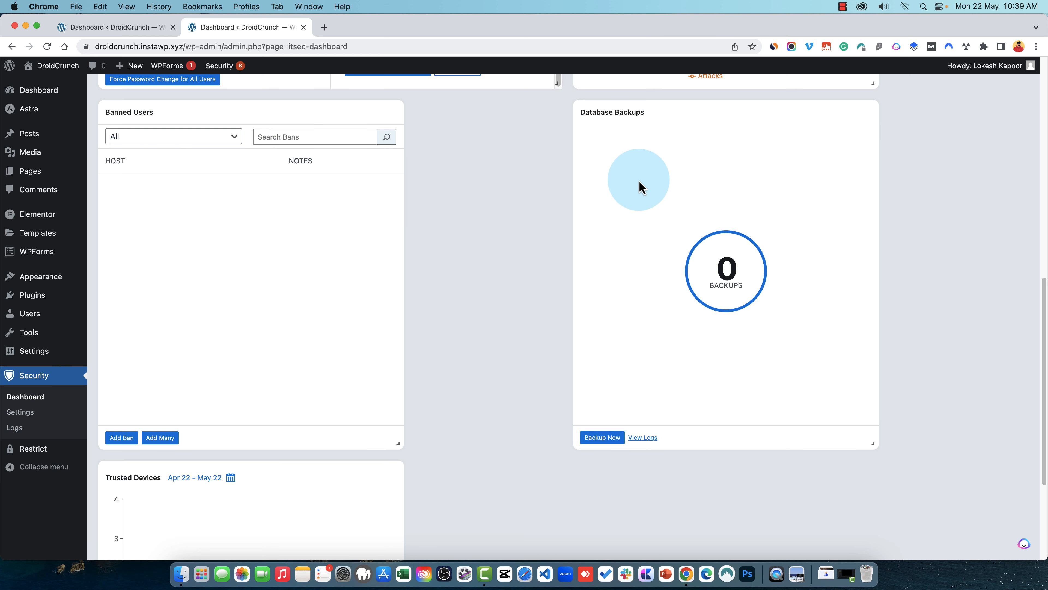
scroll(684, 376, down, 5)
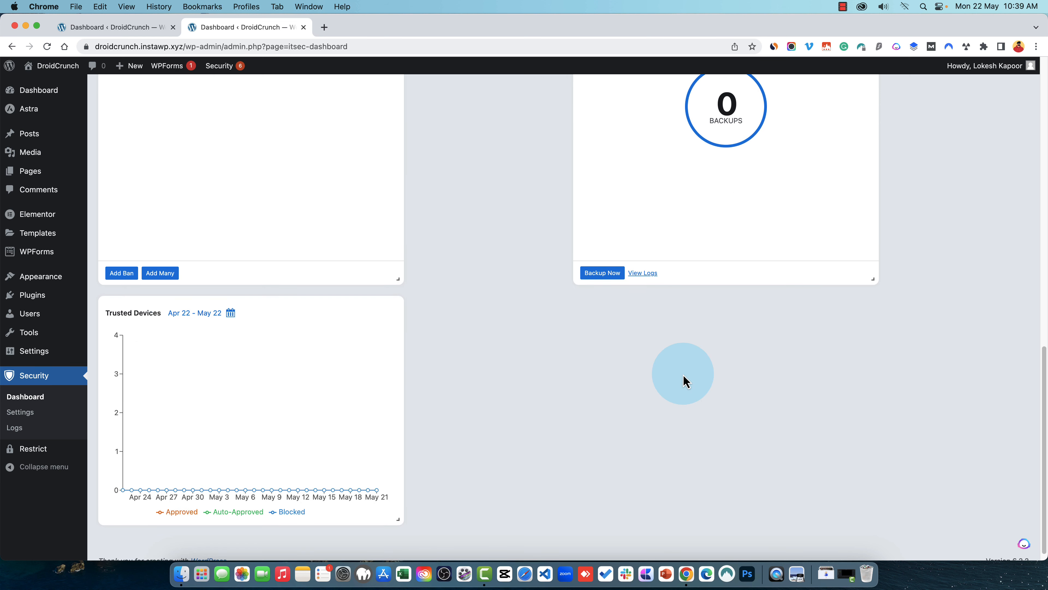
scroll(614, 433, up, 5)
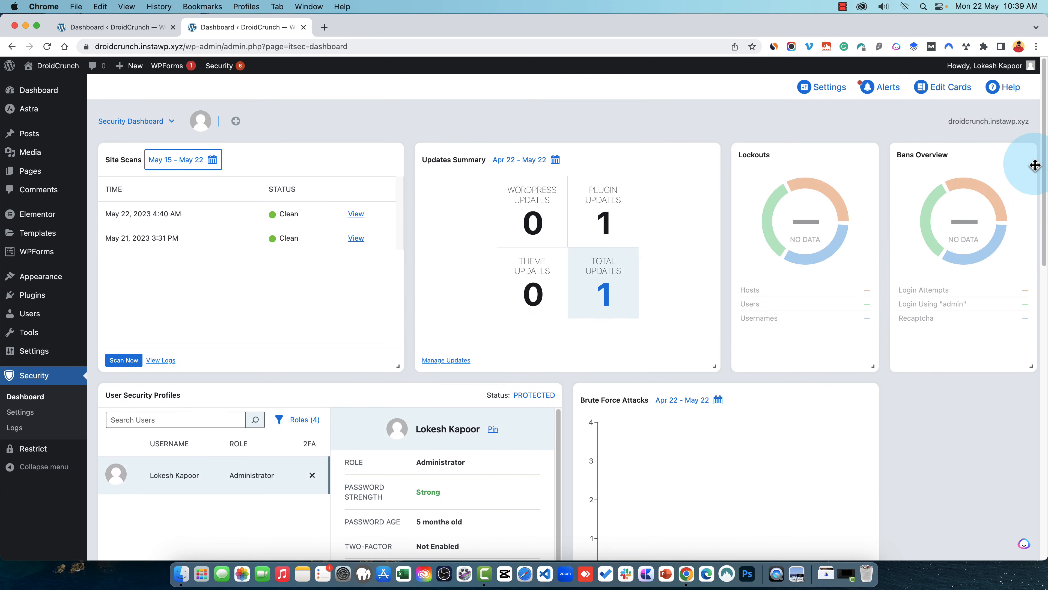
Review the cards that can be added to or removed from the dashboard, and view the security alerts.
click(947, 87)
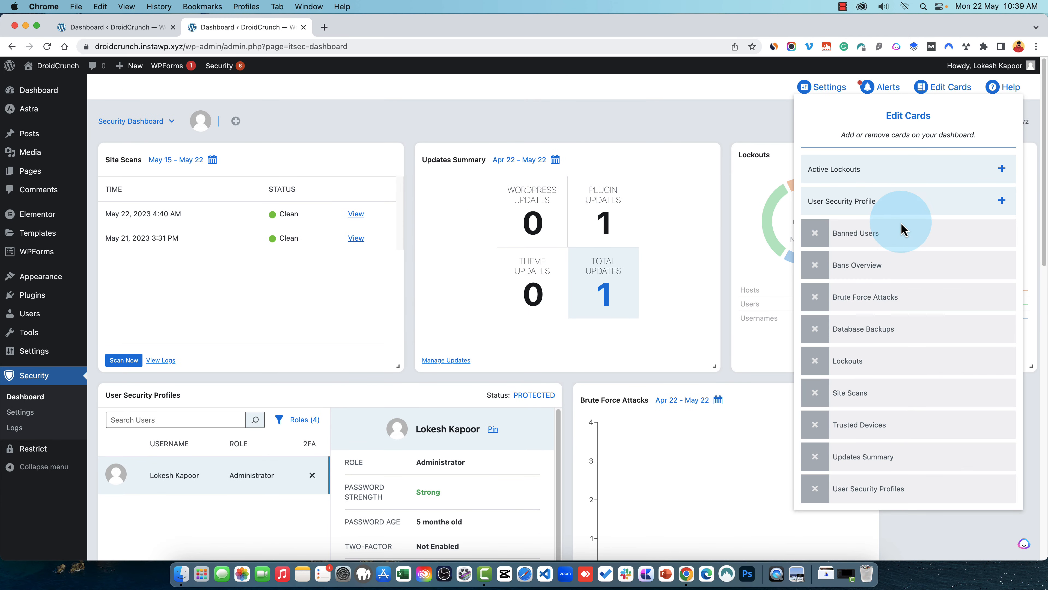
scroll(906, 361, down, 6)
scroll(905, 356, up, 6)
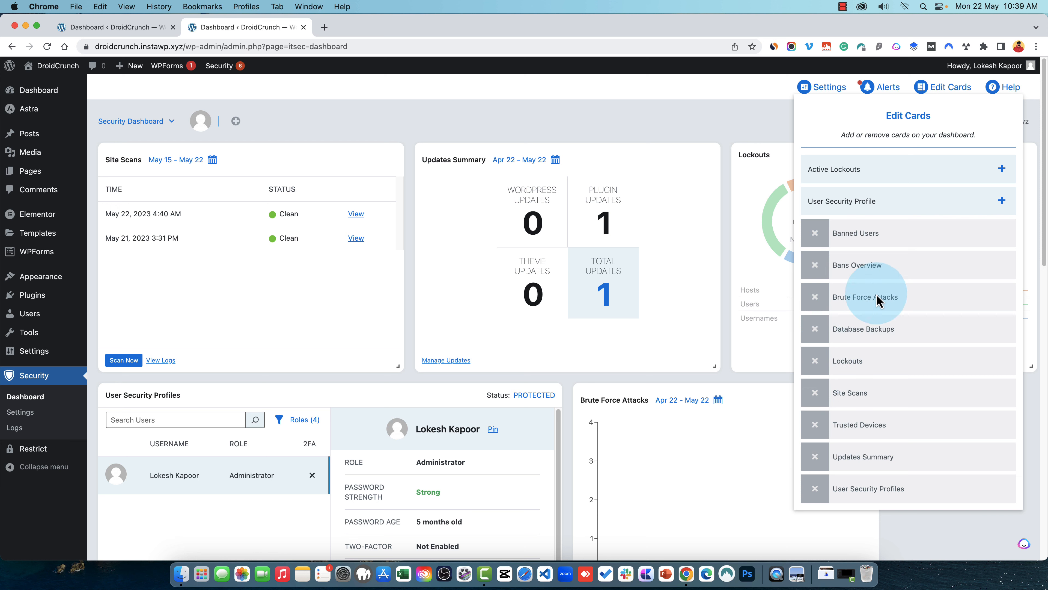
click(931, 87)
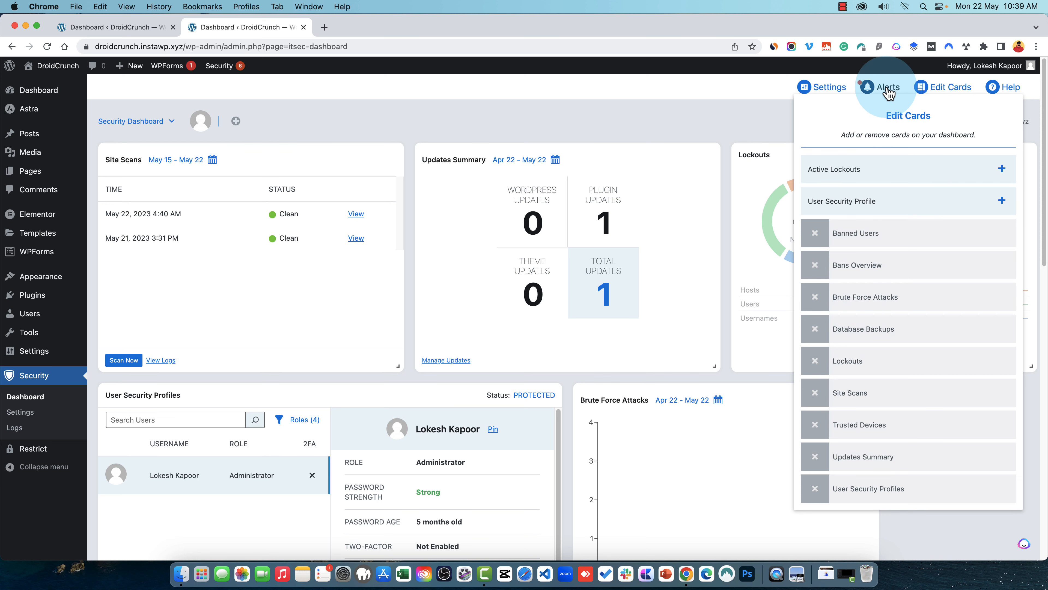
click(870, 87)
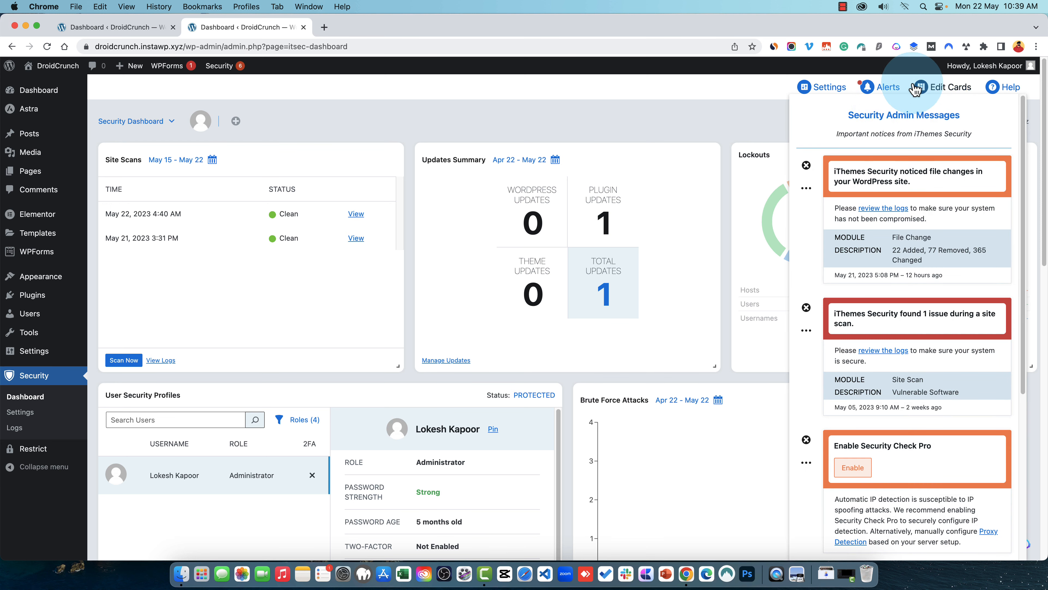
click(565, 182)
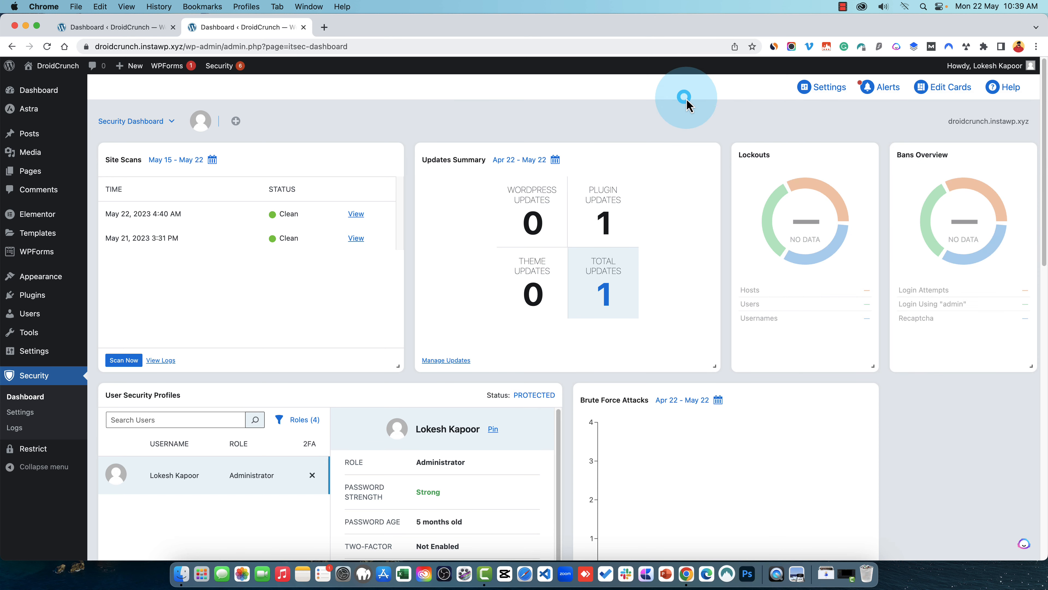
Read the Security Admin Messages in the WordPress admin bar and view the Manage Dashboards options.
click(233, 68)
scroll(244, 352, down, 3)
scroll(244, 351, down, 3)
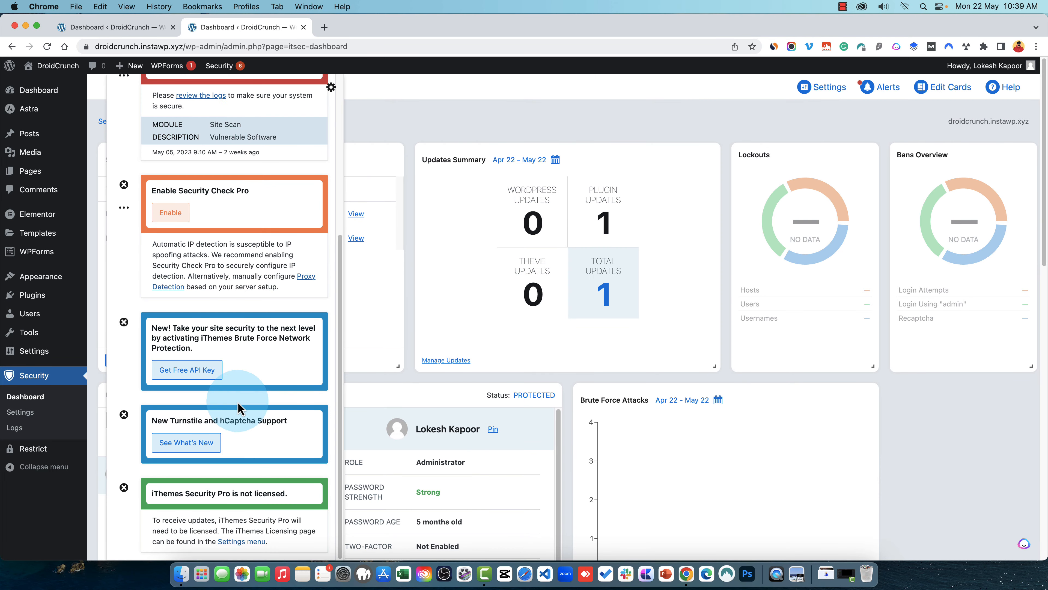
scroll(239, 405, up, 6)
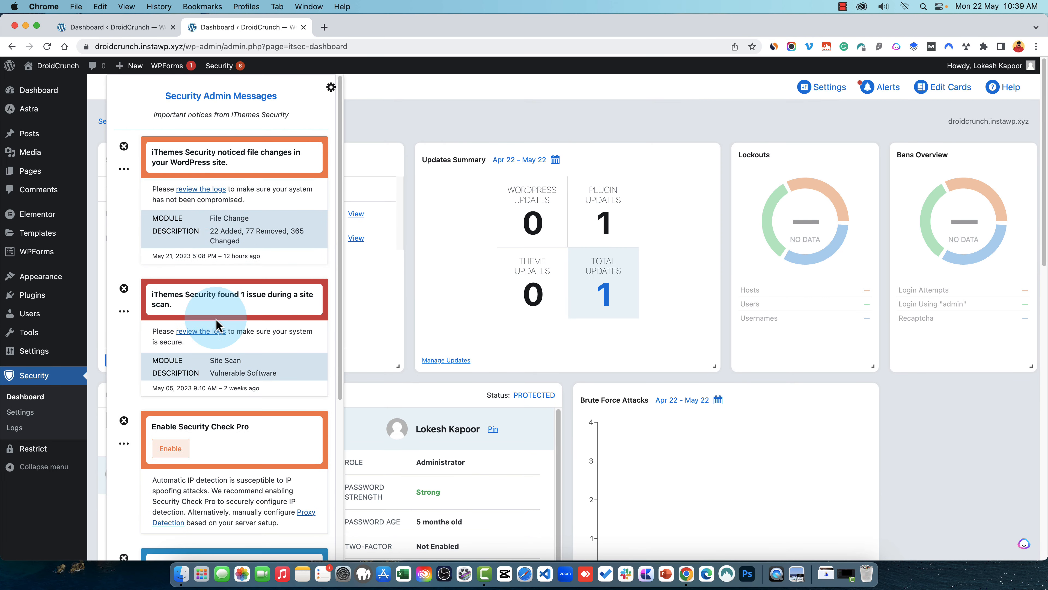
click(428, 99)
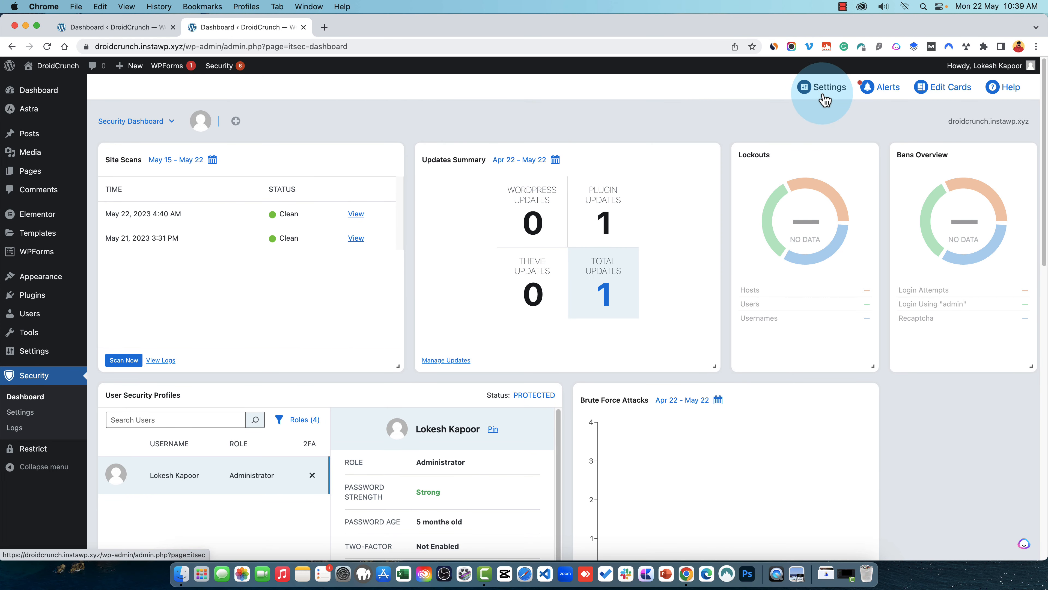
click(167, 121)
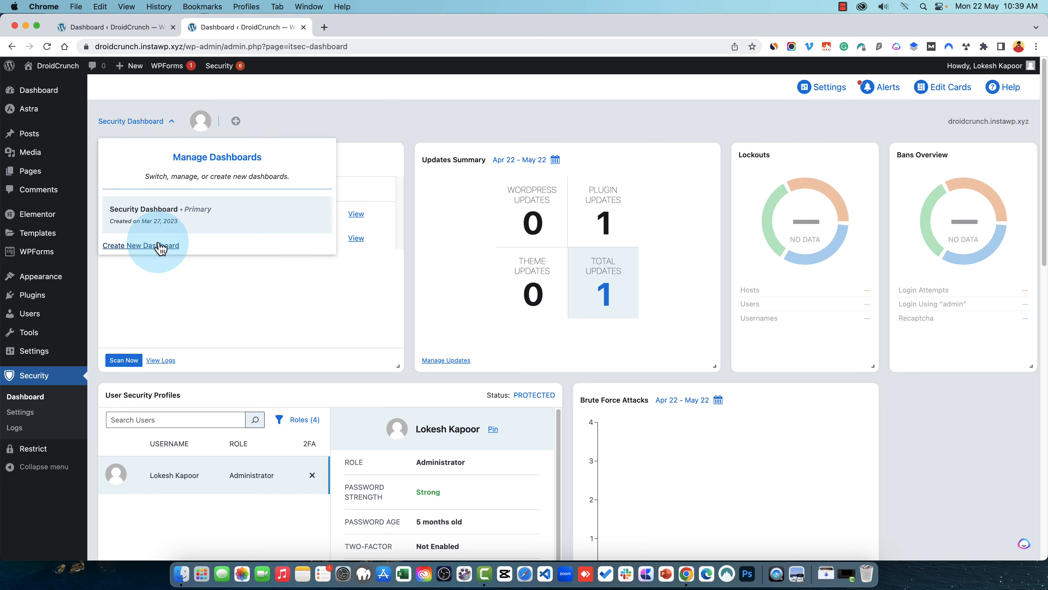
click(485, 137)
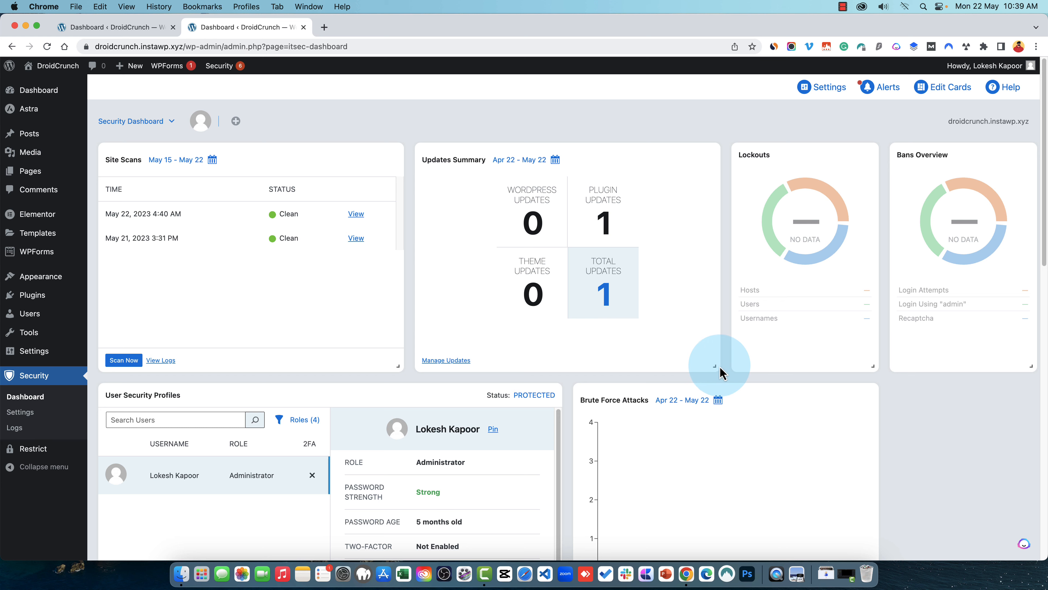
Rearrange the dashboard so the Lockouts card sits between Site Scans and Updates Summary.
drag(721, 373, 628, 244)
drag(468, 154, 628, 396)
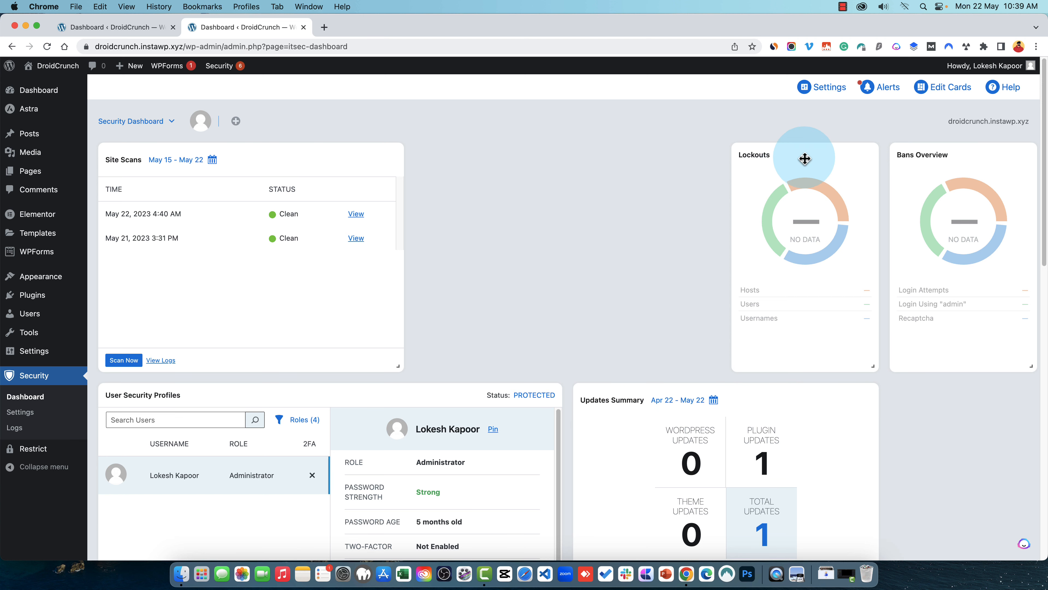
drag(806, 159, 652, 214)
scroll(652, 214, down, 2)
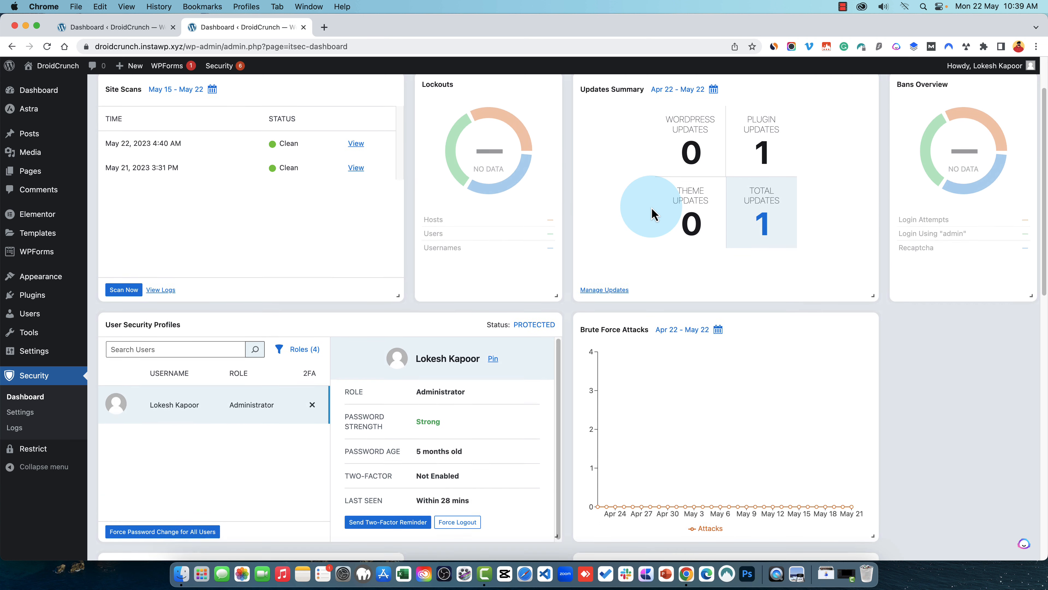
Widen the Brute Force Attacks card to fill the remaining width of its dashboard row.
scroll(652, 214, down, 6)
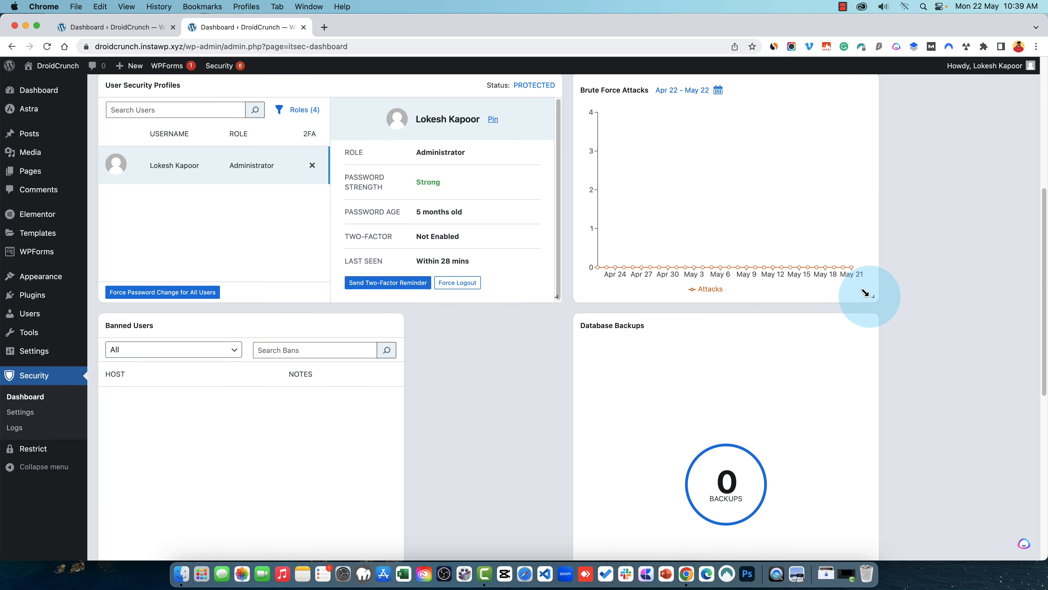
mouse_move(753, 244)
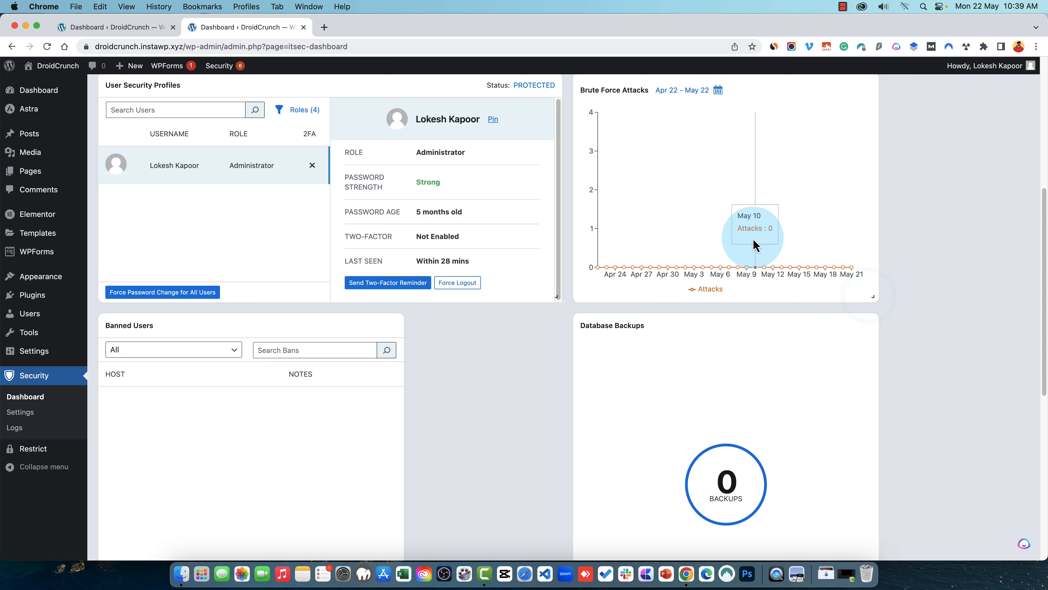
drag(874, 296, 1015, 310)
click(835, 375)
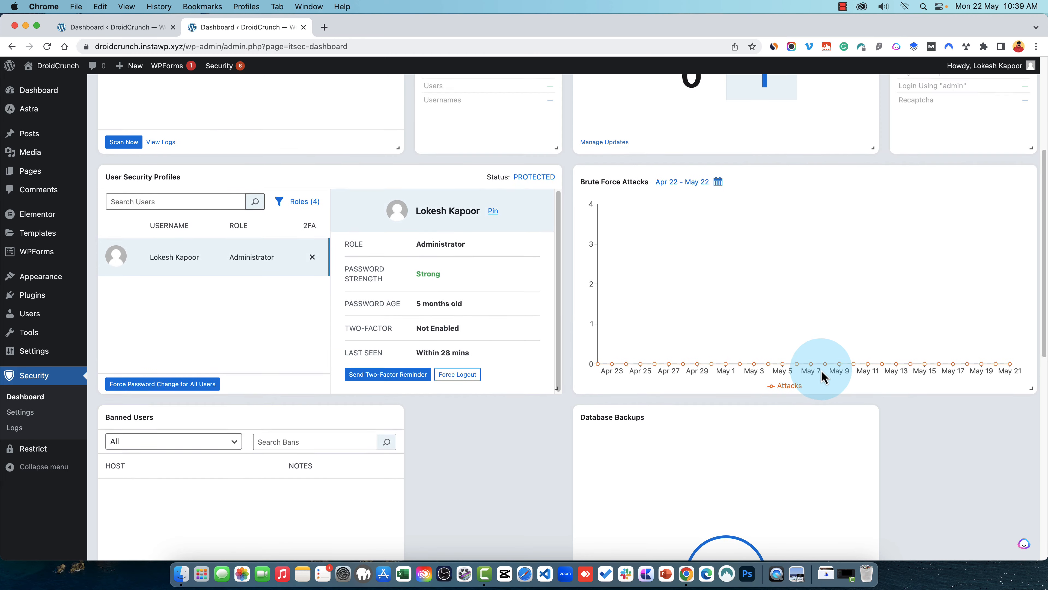
scroll(503, 297, up, 5)
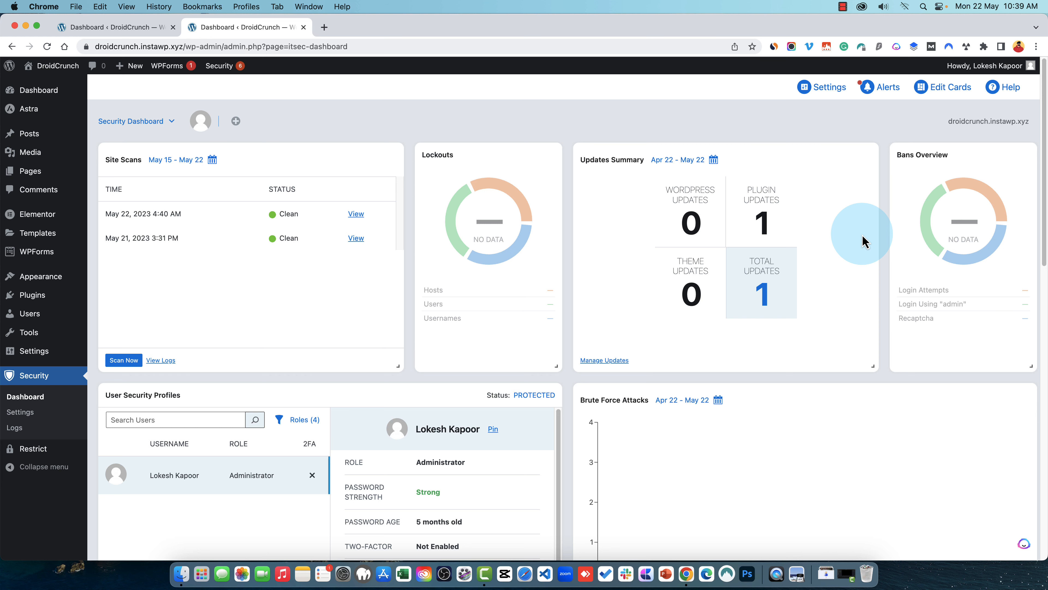
Open the iThemes Security Pro product page at ithemes.com/security/ in a new browser tab.
click(325, 28)
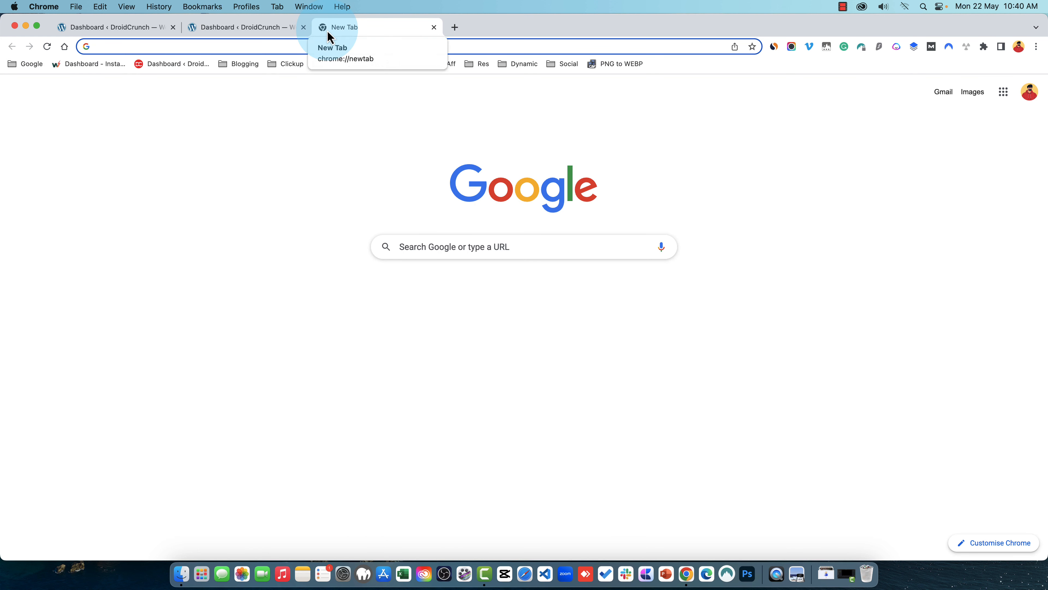
text(otj)
key(BackSpace)
key(BackSpace)
key(BackSpace)
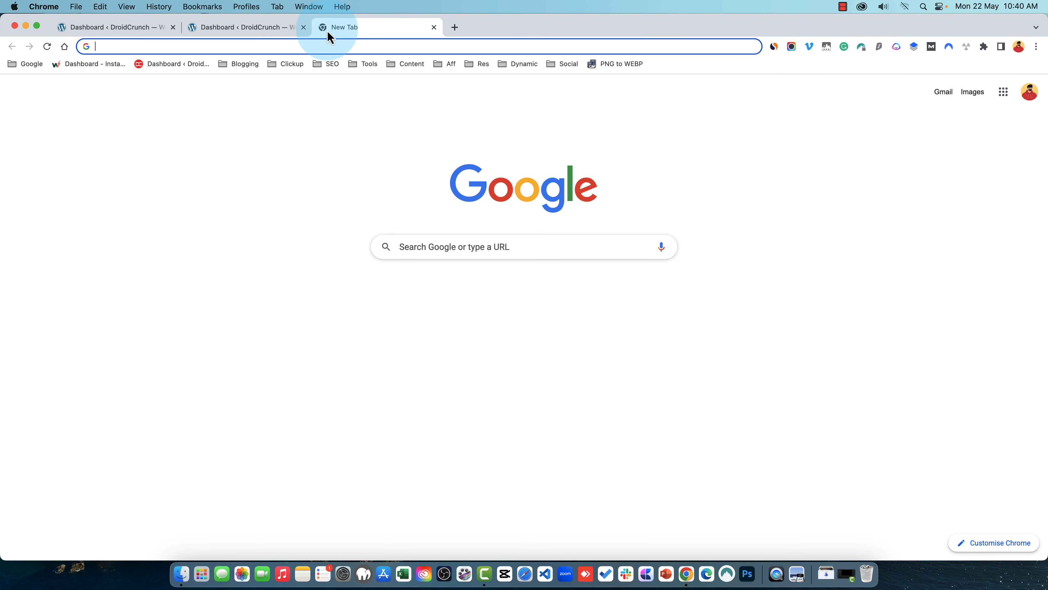
text(ithemes.com/security/)
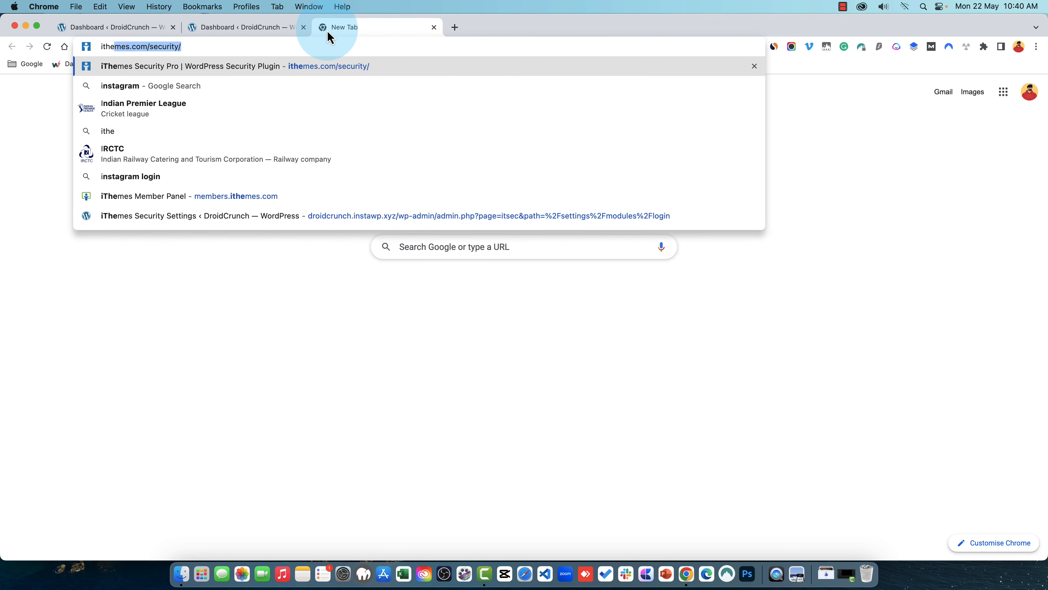
key(Return)
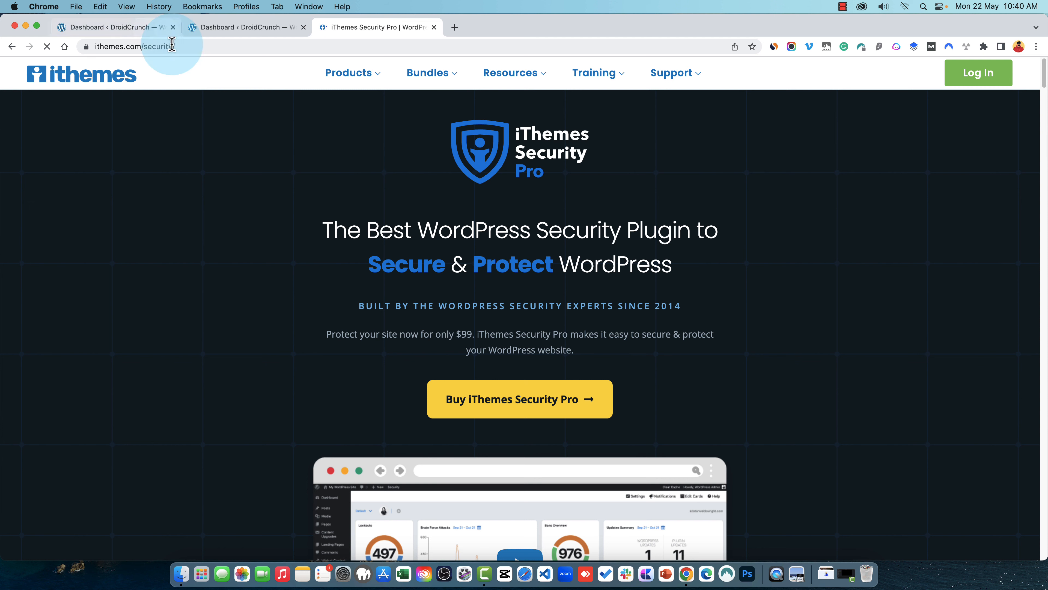
Go to the iThemes Security Pro pricing section and compare the Basic, Plus and Agency plans and the Web Designer's Toolkit bundle.
mouse_move(628, 88)
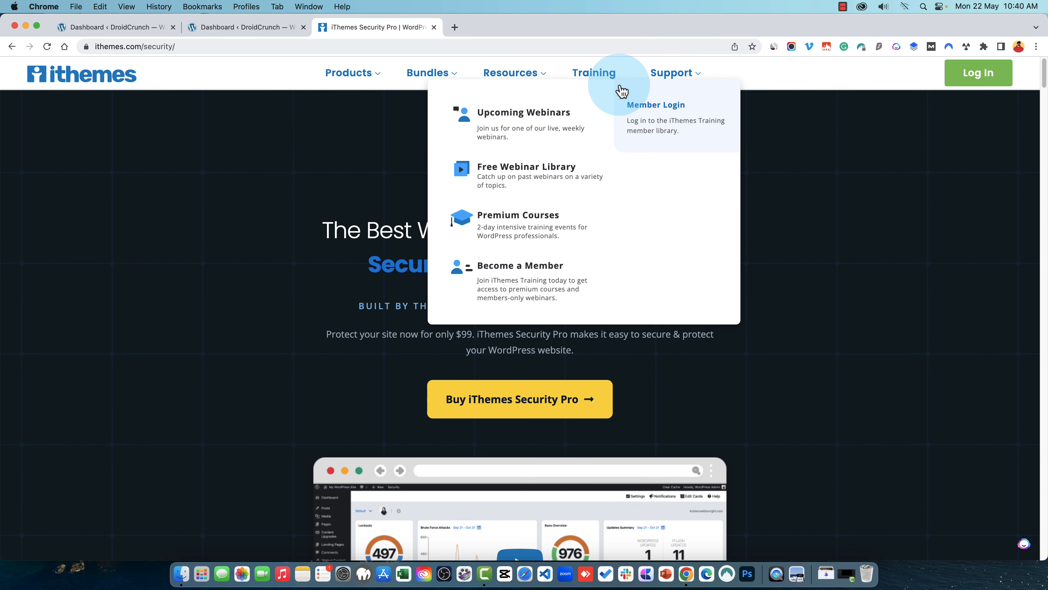
scroll(825, 289, down, 1)
click(585, 397)
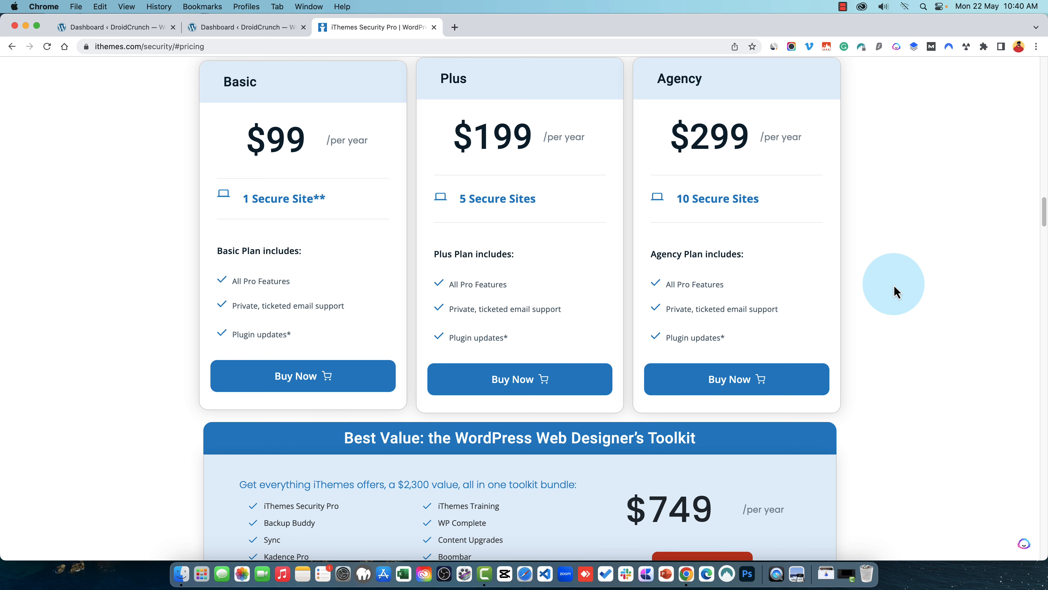
scroll(894, 291, down, 1)
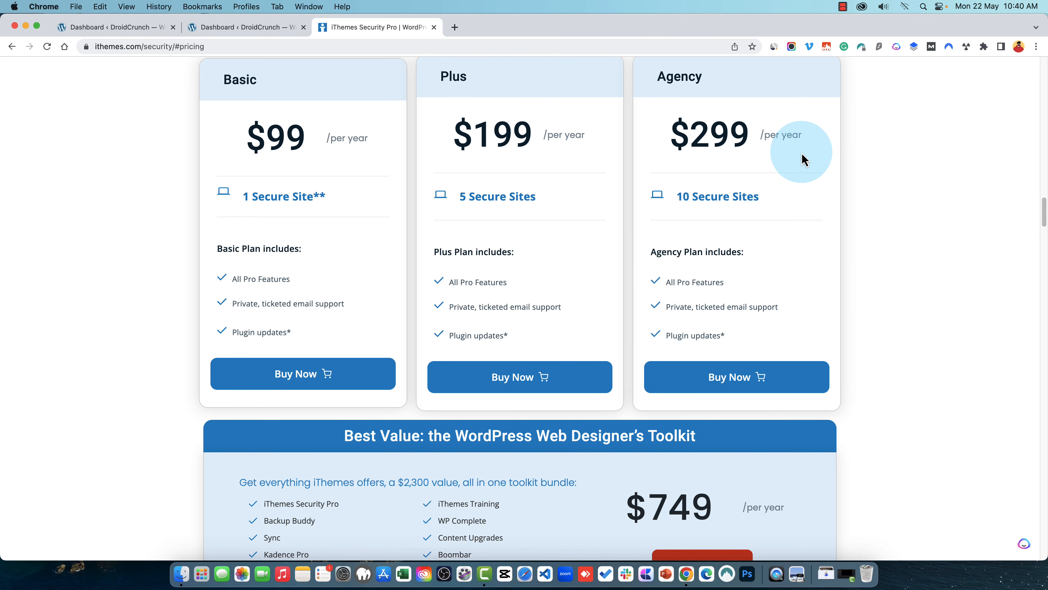
scroll(953, 251, up, 1)
scroll(953, 251, up, 2)
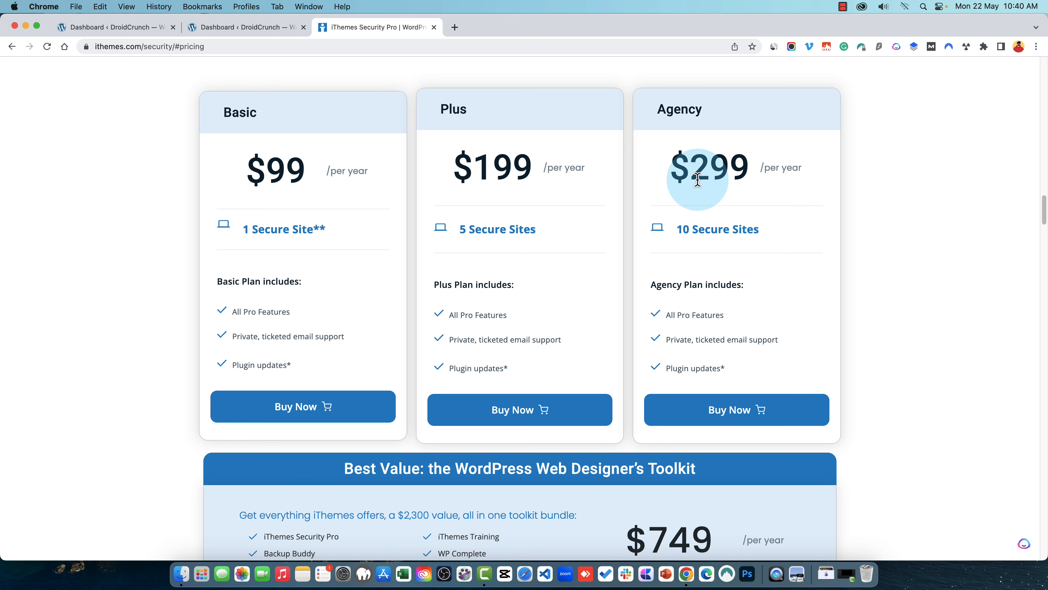
scroll(904, 206, down, 3)
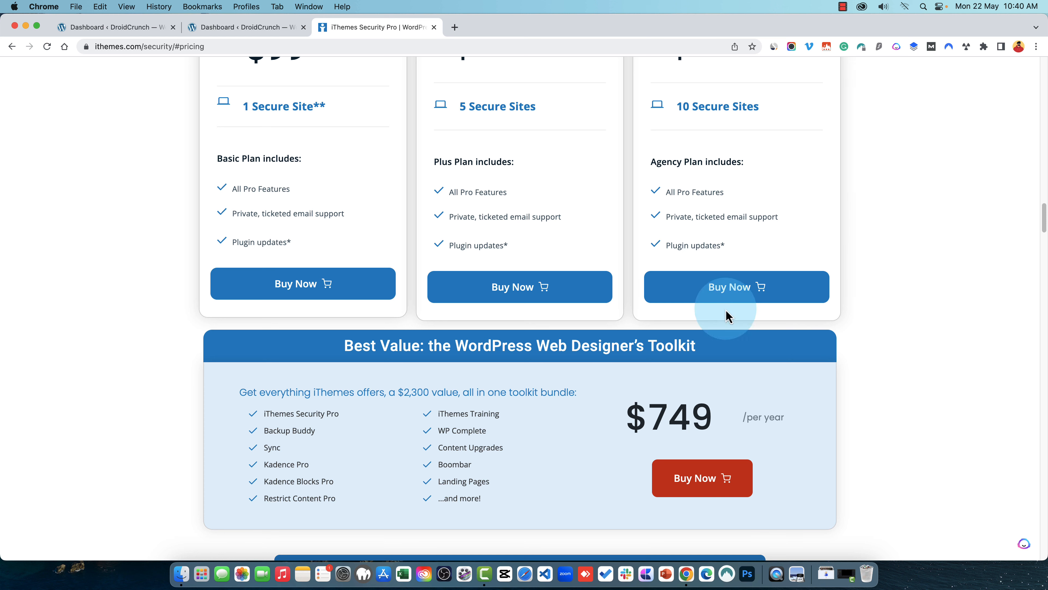
scroll(913, 315, down, 3)
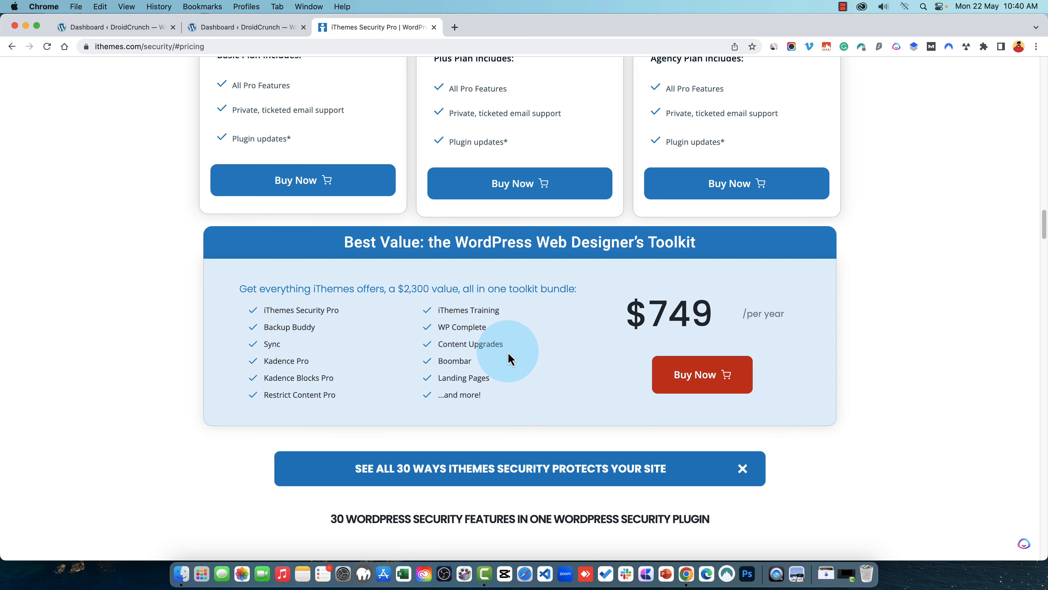
Review the Free versus Pro feature comparison table, then look over the product page's benefits and hacking statistics back up to its header.
scroll(522, 376, down, 7)
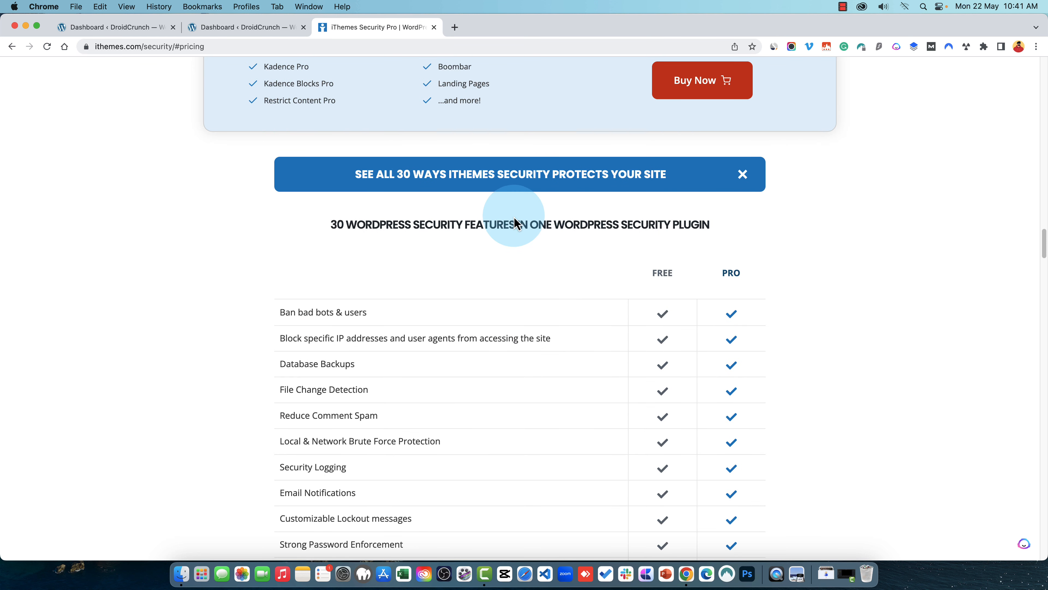
scroll(867, 311, down, 12)
scroll(875, 318, up, 20)
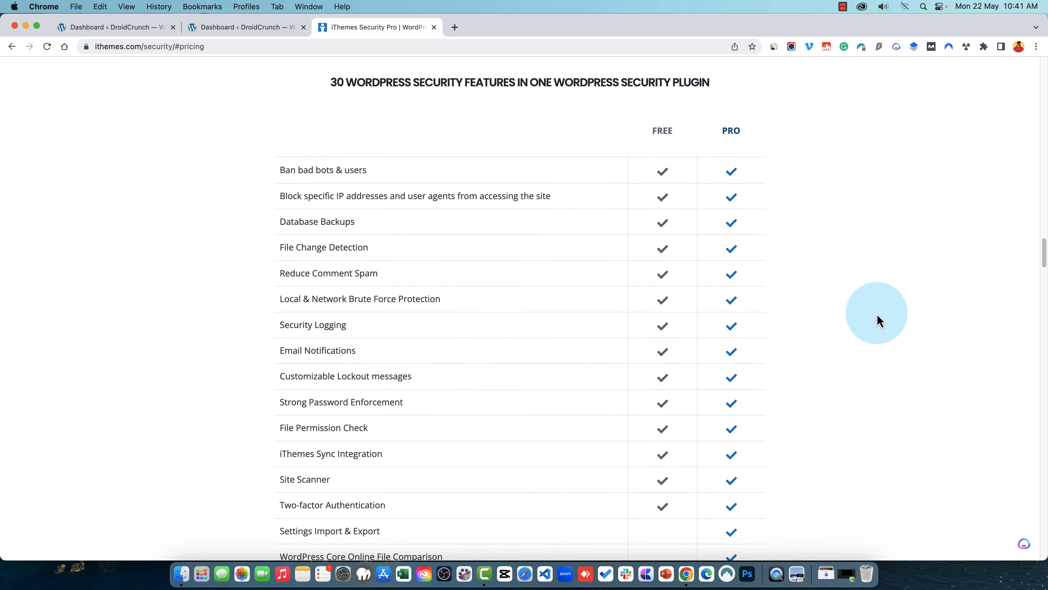
scroll(877, 318, up, 10)
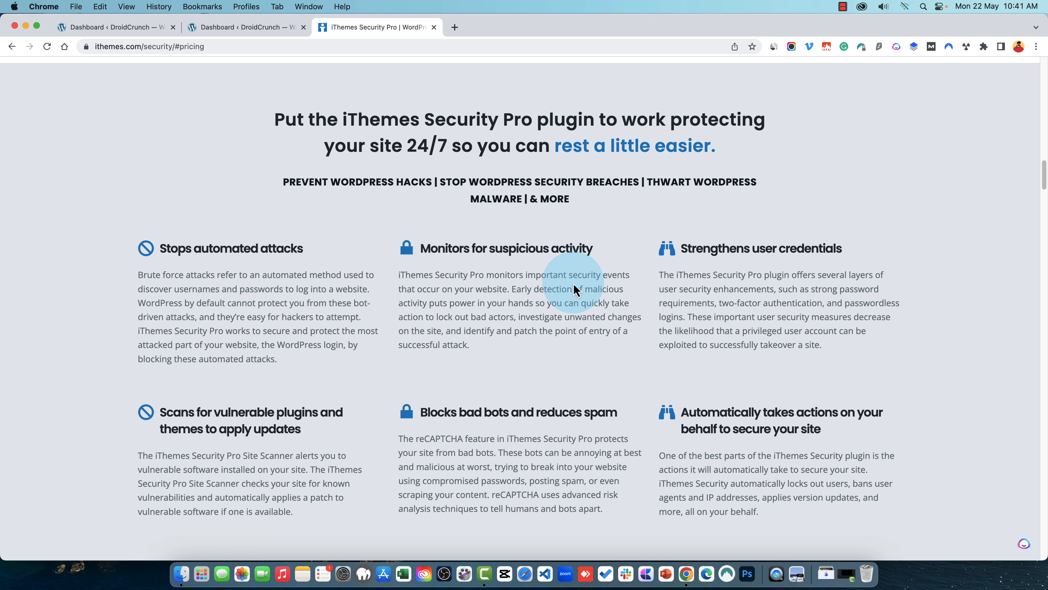
scroll(760, 316, up, 10)
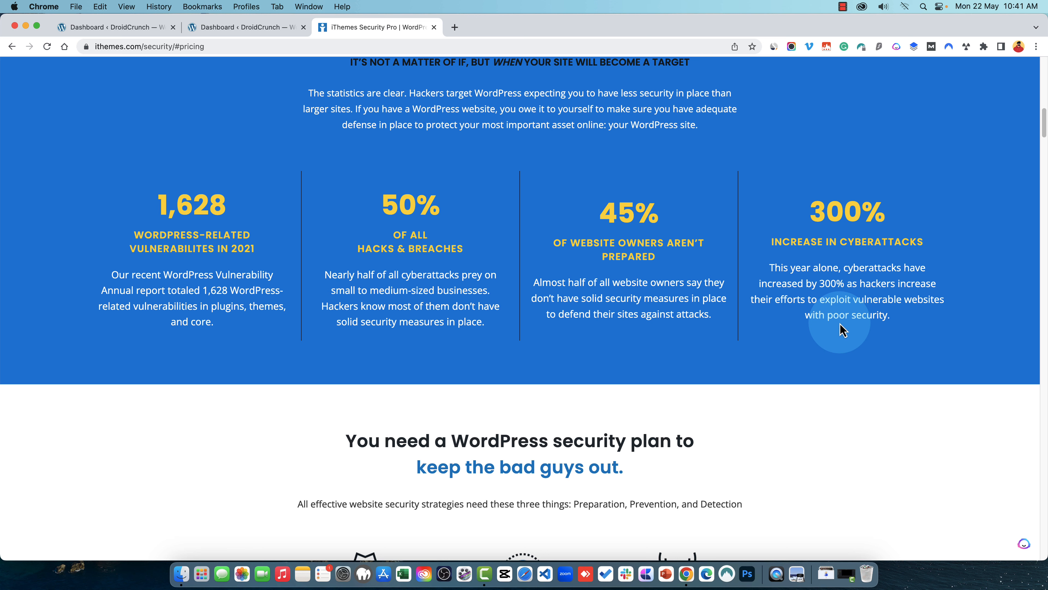
scroll(844, 334, up, 5)
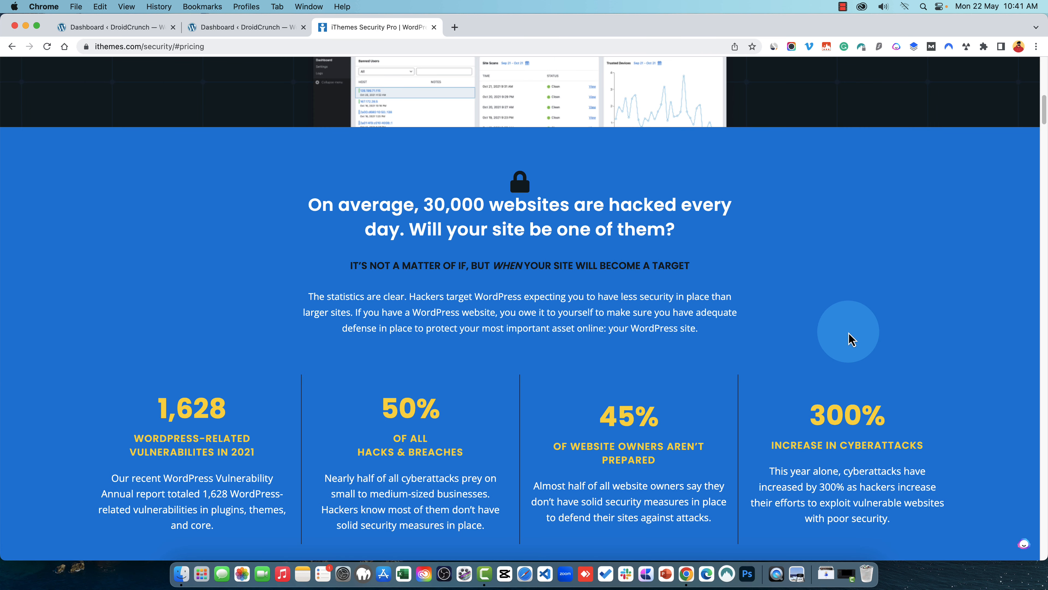
scroll(852, 341, up, 10)
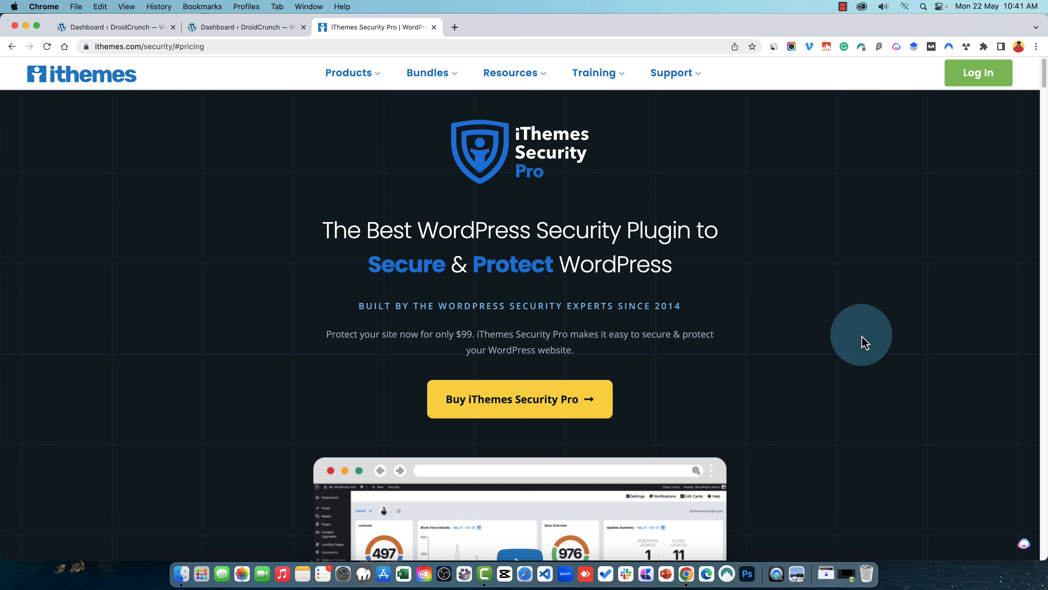